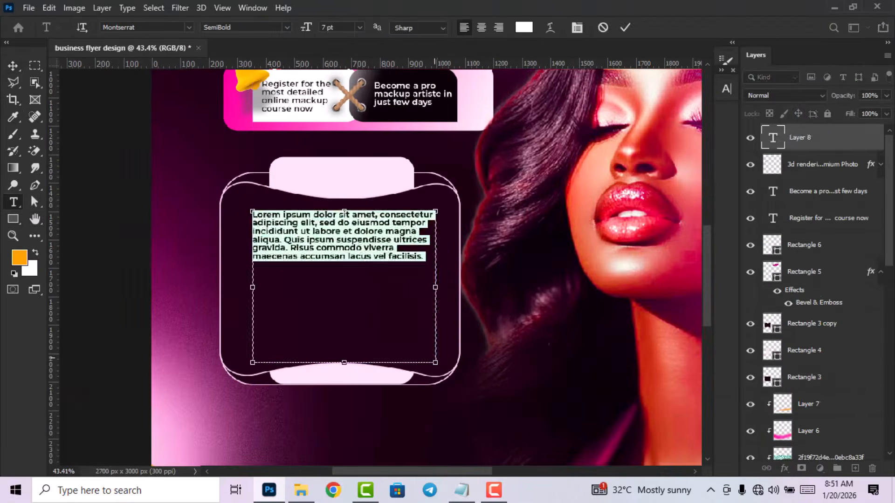
pyautogui.moveTo(334, 229); pyautogui.dragTo(339, 236)
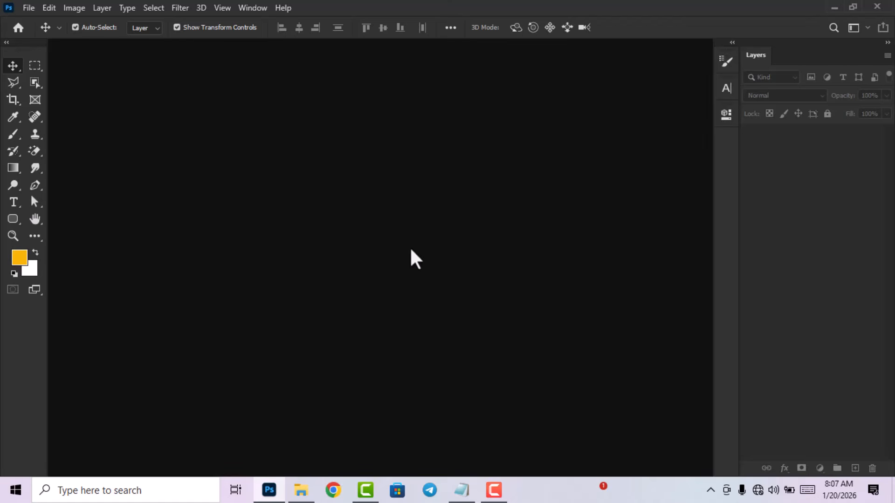
# - Start a new document and name it "business flyer design"
pyautogui.click(30, 8)
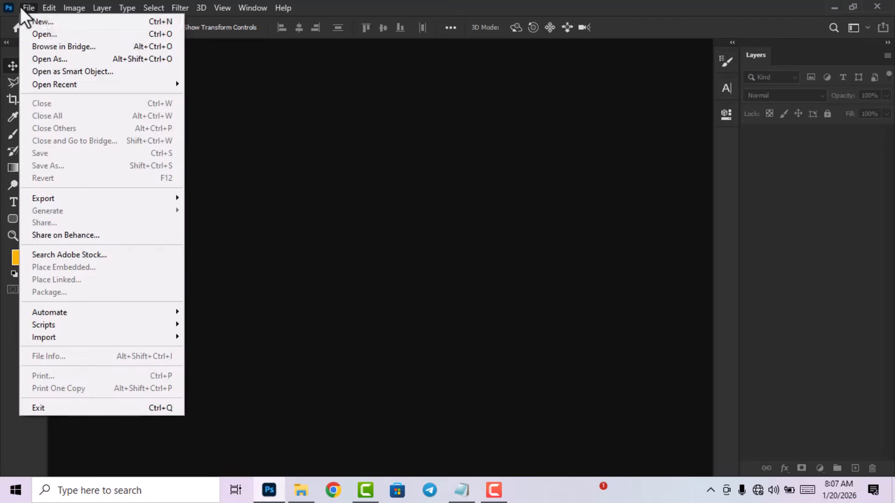
pyautogui.click(51, 21)
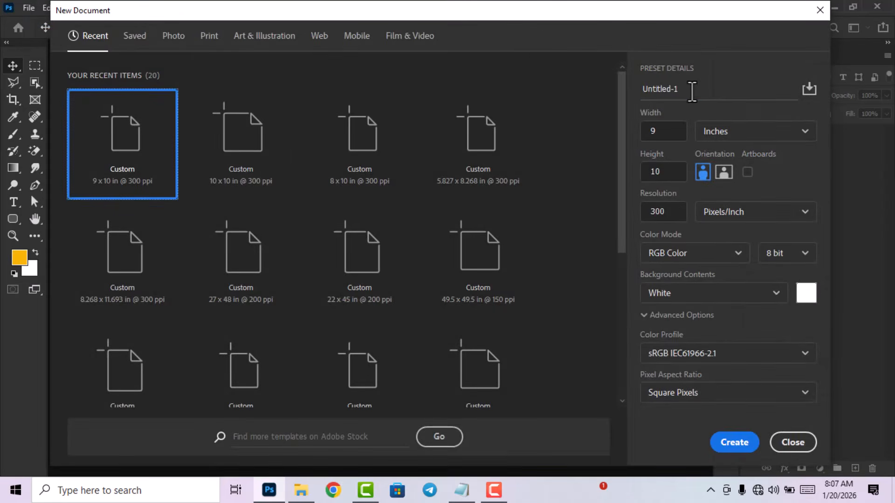
pyautogui.click(692, 92)
pyautogui.press('BackSpace')
pyautogui.press('BackSpace')
pyautogui.press('BackSpace')
pyautogui.press('BackSpace')
pyautogui.press('BackSpace')
pyautogui.press('BackSpace')
pyautogui.press('BackSpace')
pyautogui.press('BackSpace')
pyautogui.press('BackSpace')
pyautogui.press('BackSpace')
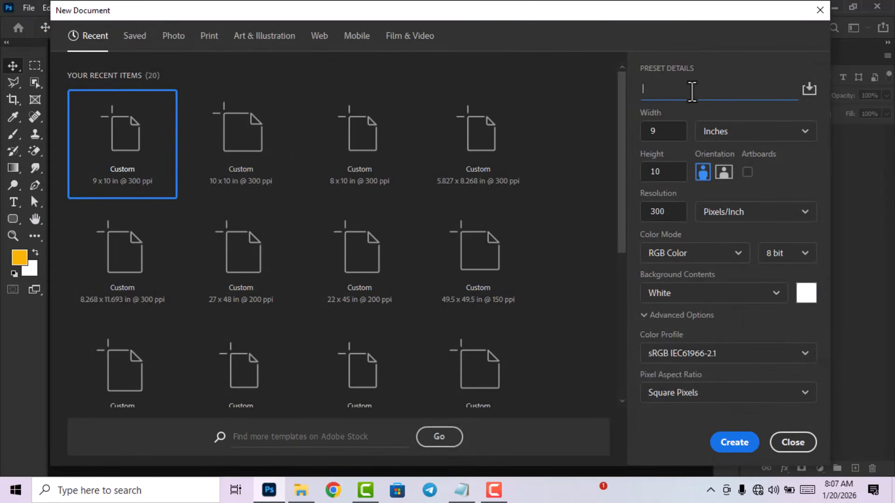
pyautogui.write('busin')
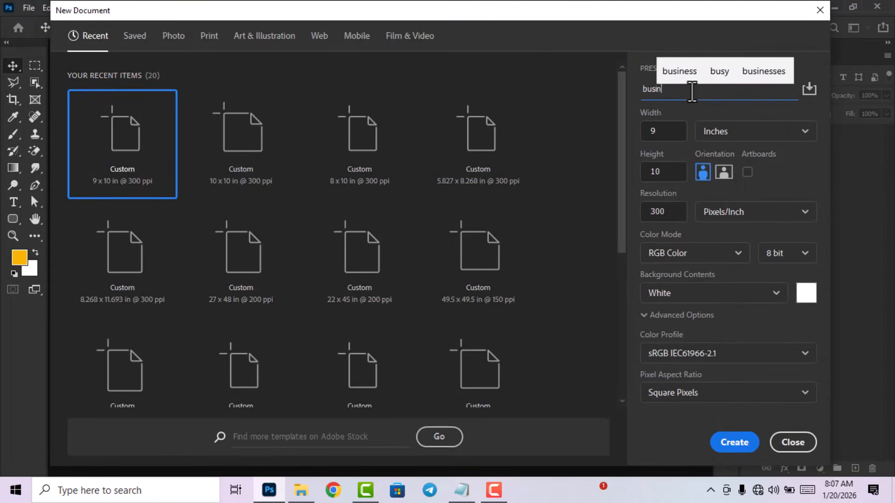
pyautogui.write('ess g')
pyautogui.press('BackSpace')
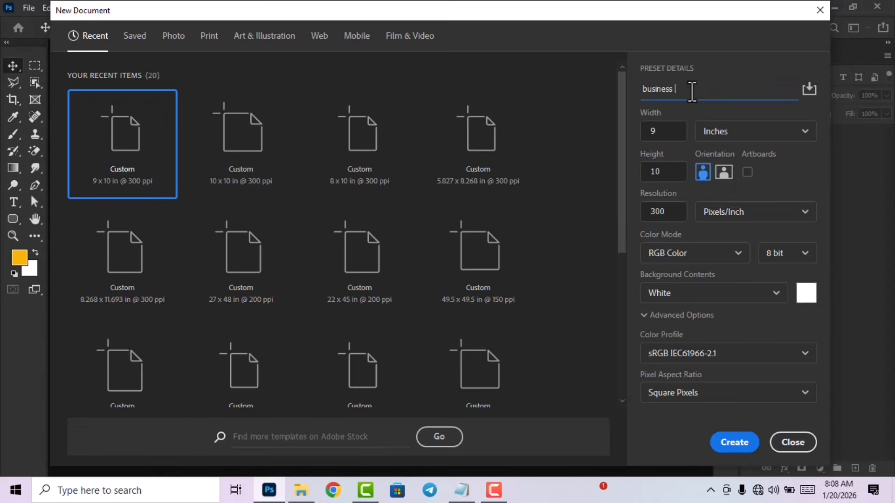
pyautogui.write('flyer design')
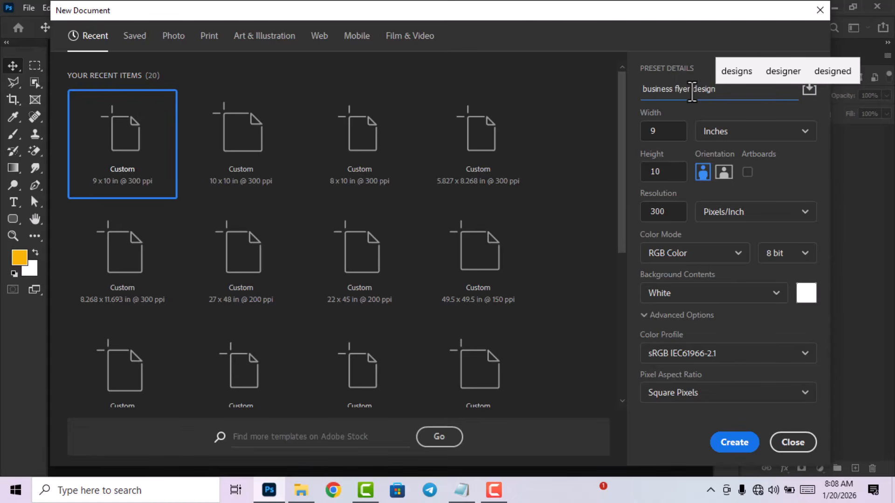
# - Create the document at 9 x 10 inches, 300 pixels/inch, in RGB Color with a white background
pyautogui.click(674, 129)
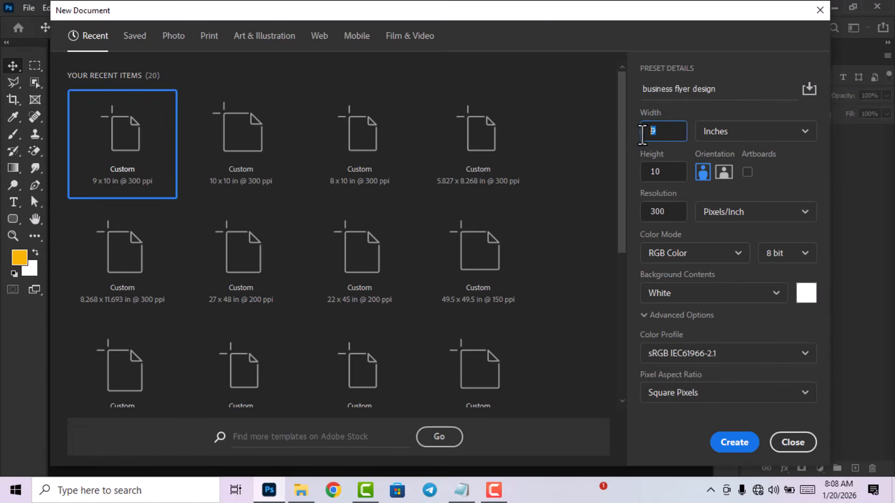
pyautogui.click(662, 181)
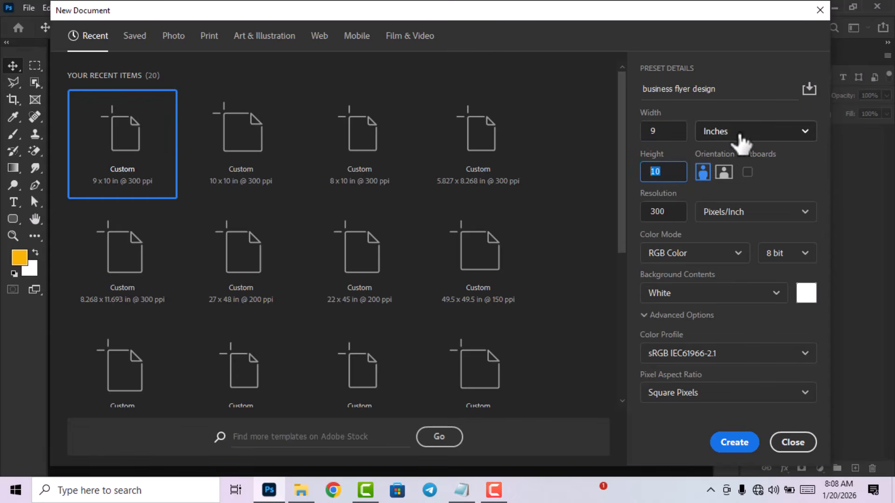
pyautogui.moveTo(673, 215); pyautogui.dragTo(639, 212)
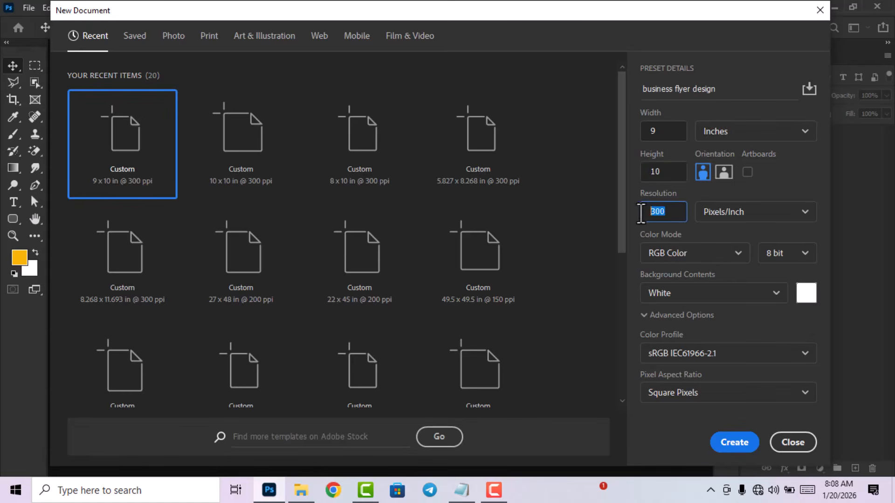
pyautogui.click(791, 192)
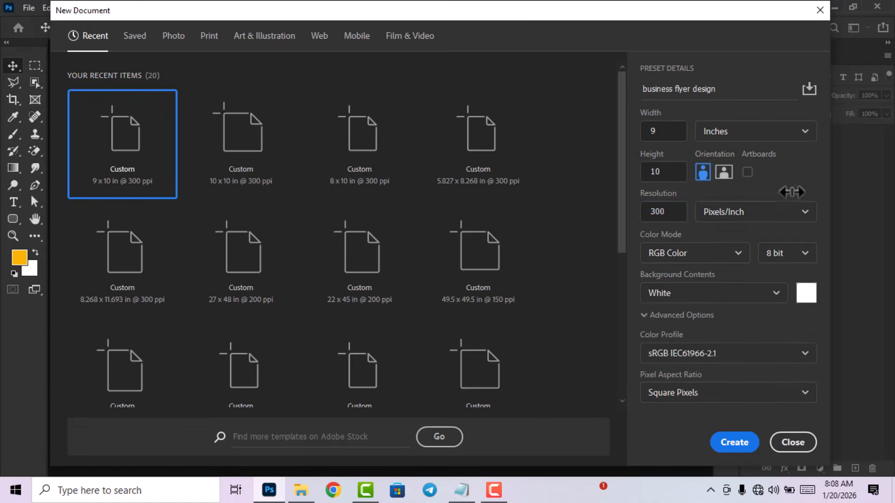
pyautogui.click(735, 442)
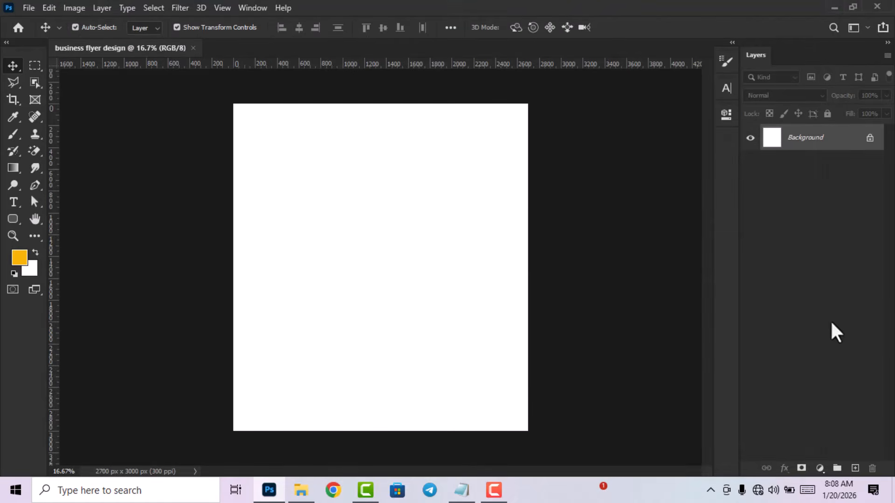
# - Add a Solid Color fill layer in dark purple 190011 over the background
pyautogui.click(820, 468)
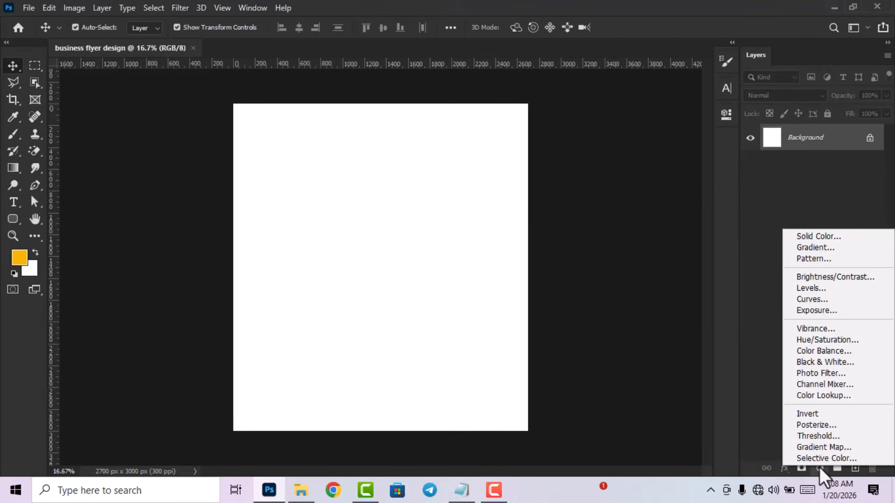
pyautogui.click(819, 240)
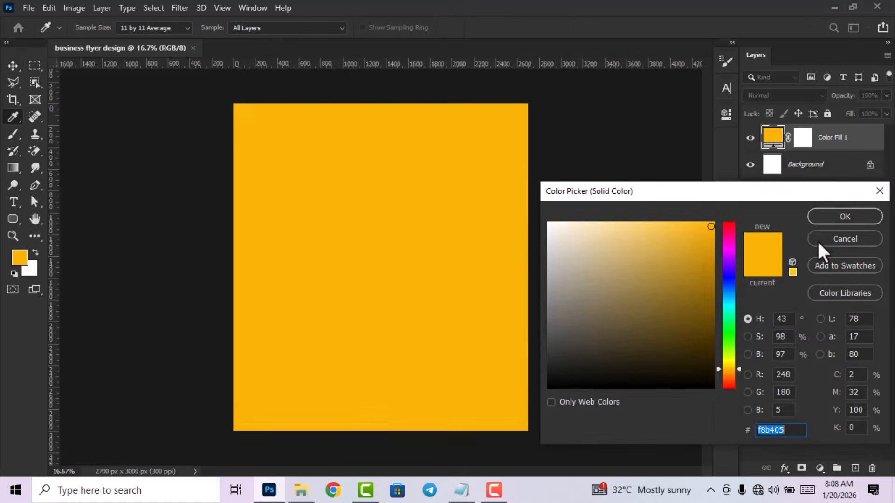
pyautogui.moveTo(796, 195); pyautogui.dragTo(722, 150)
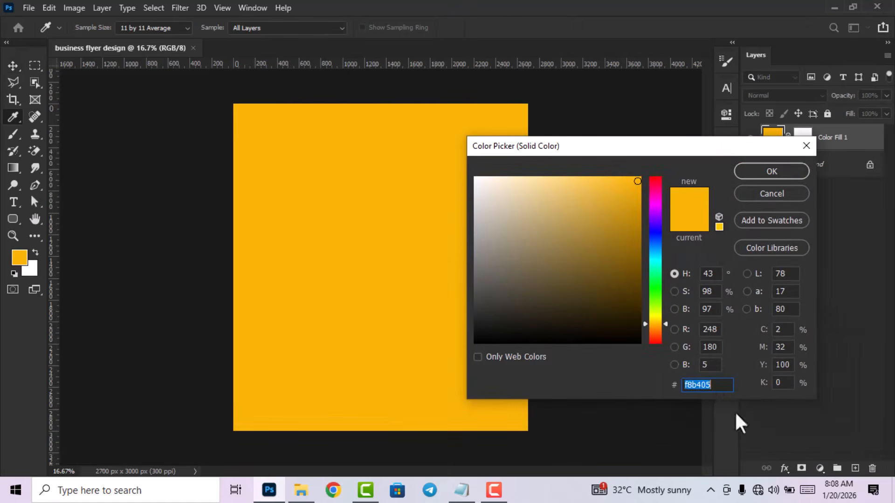
pyautogui.moveTo(723, 385); pyautogui.dragTo(659, 387)
pyautogui.write('19')
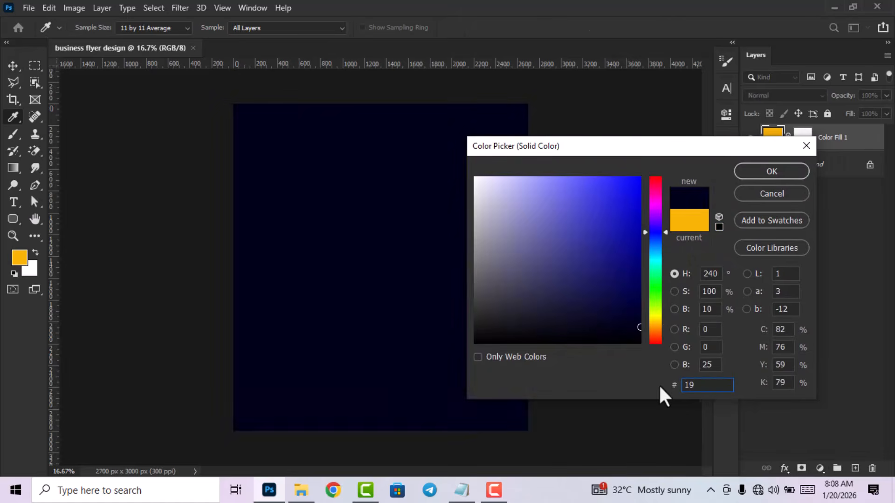
pyautogui.write('0011')
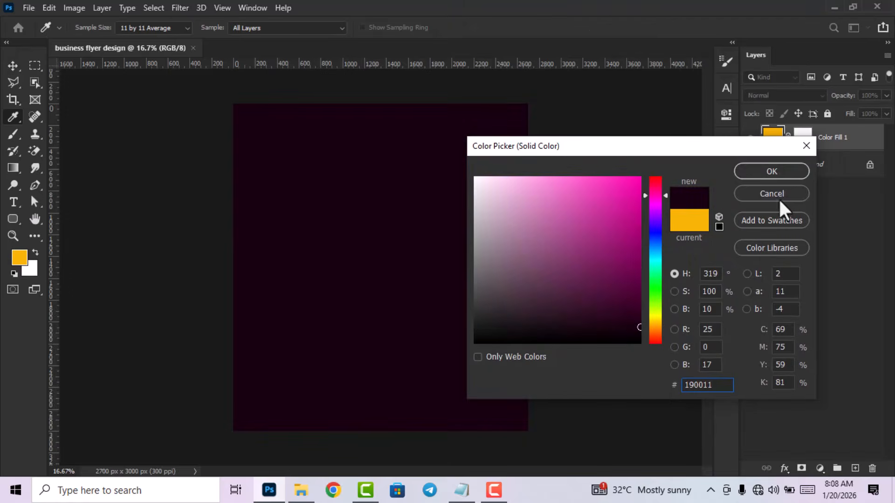
pyautogui.click(772, 171)
pyautogui.press('v')
pyautogui.hotkey('ctrl', '0')
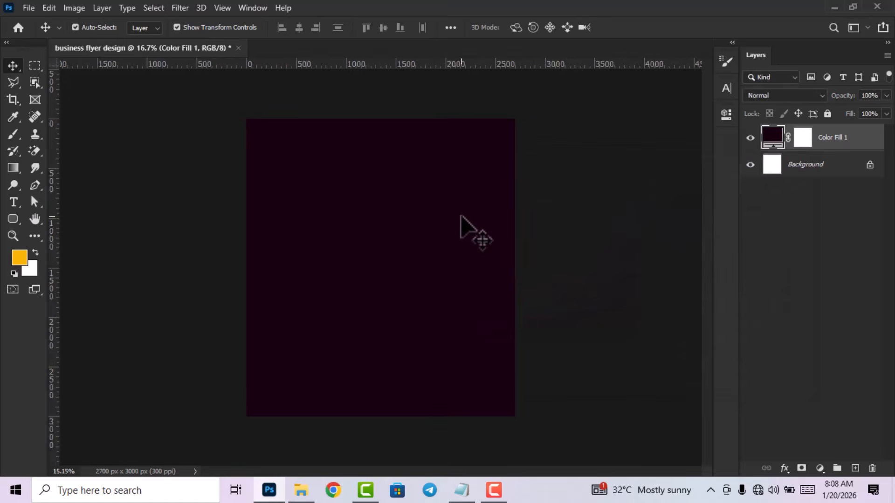
pyautogui.hotkey('ctrl', '+')
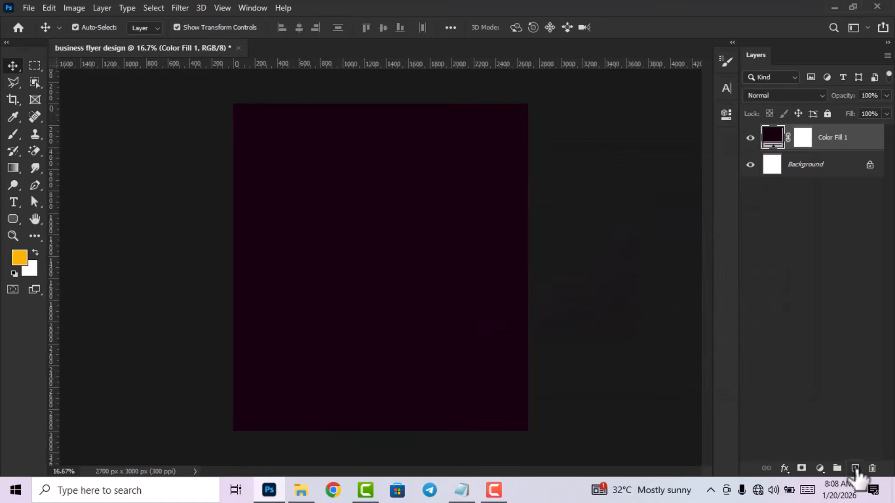
# - Add an empty layer above the colour fill and set the foreground colour to bright pink fc00ab
pyautogui.click(855, 469)
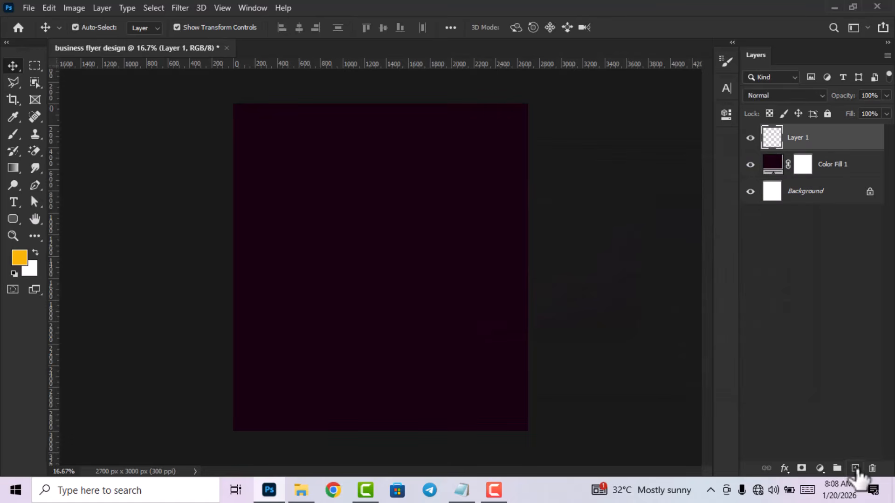
pyautogui.click(21, 258)
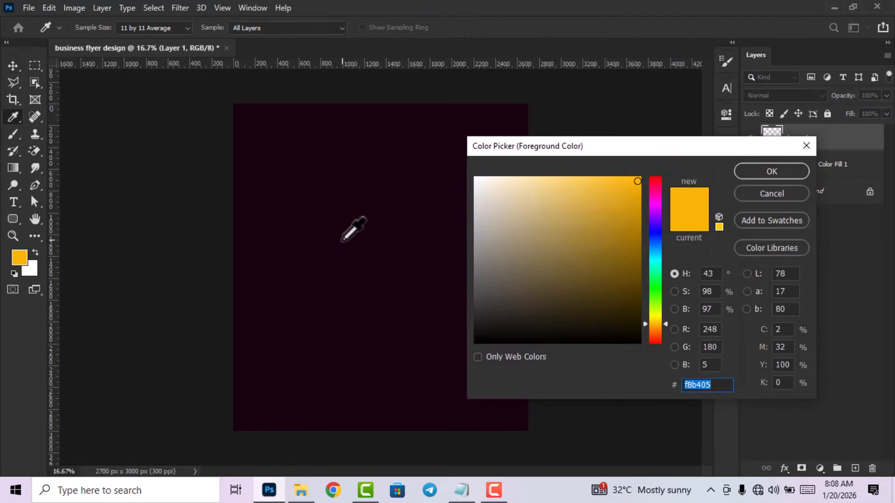
pyautogui.click(343, 240)
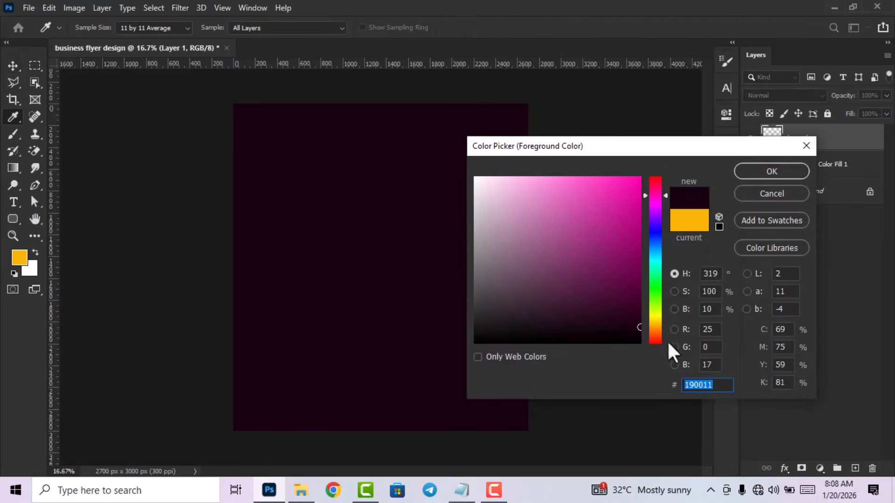
pyautogui.moveTo(640, 328); pyautogui.dragTo(643, 178)
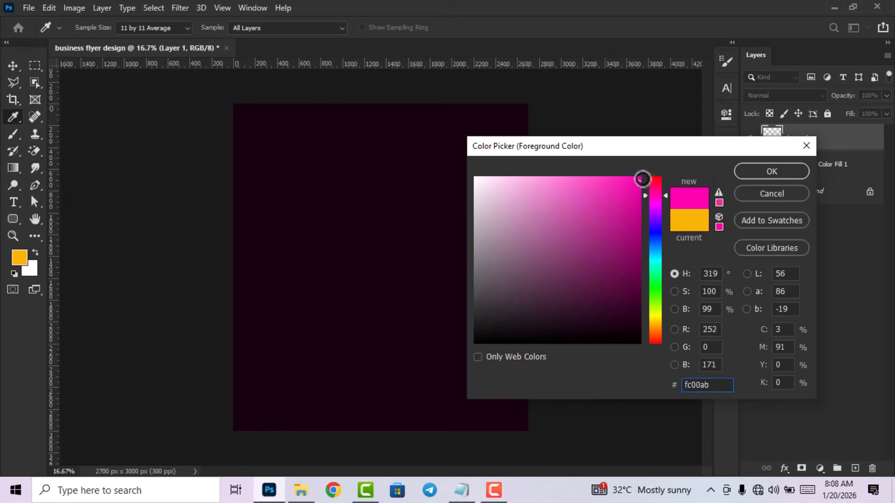
pyautogui.click(757, 169)
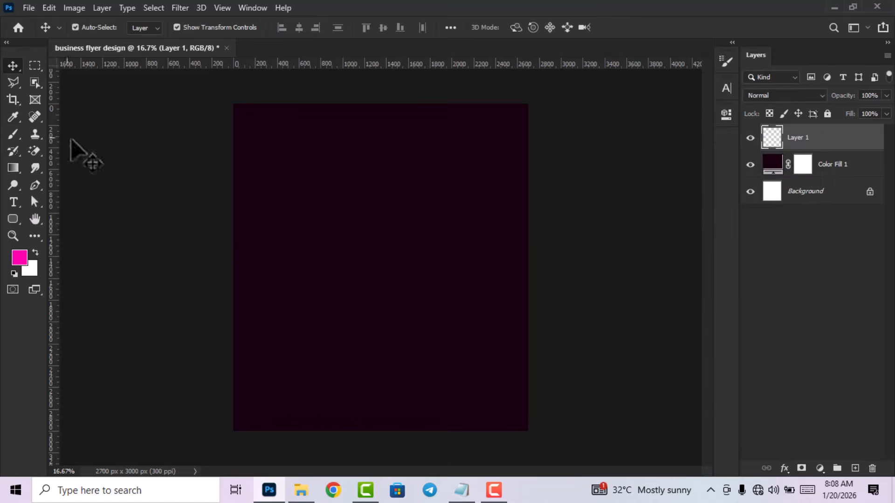
# - Paint soft pink glows at the canvas's top centre and lower left edge with a 2165 px Soft Round brush
pyautogui.click(13, 133)
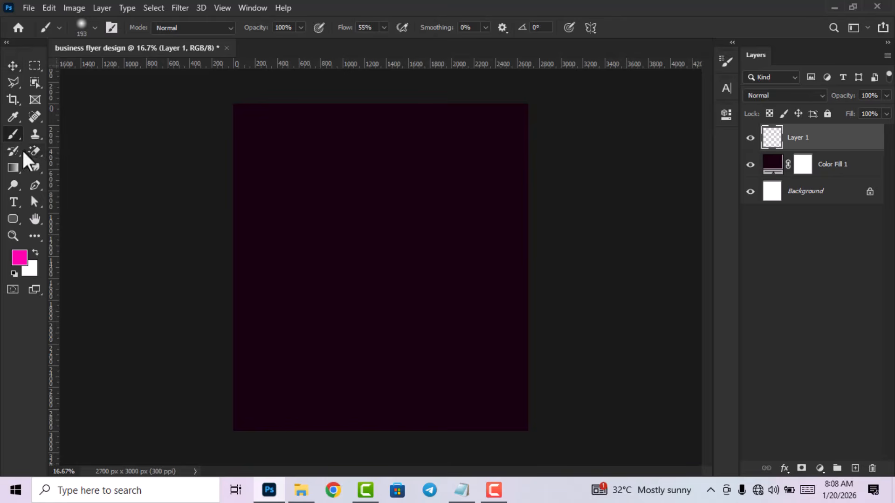
pyautogui.rightClick(411, 238)
pyautogui.click(553, 264)
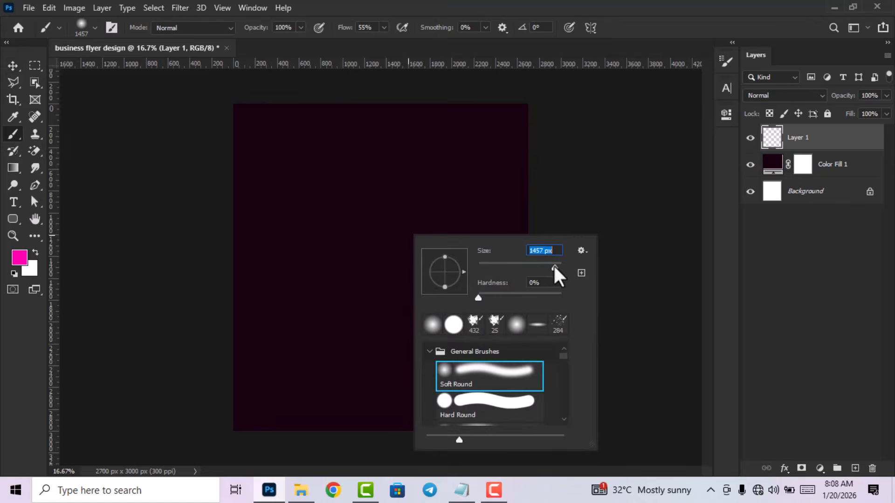
pyautogui.click(496, 385)
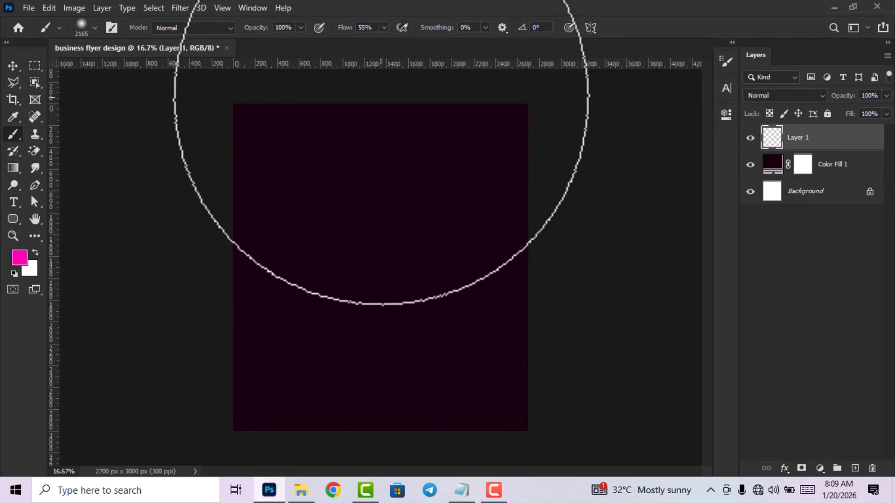
pyautogui.click(382, 98)
pyautogui.click(382, 98)
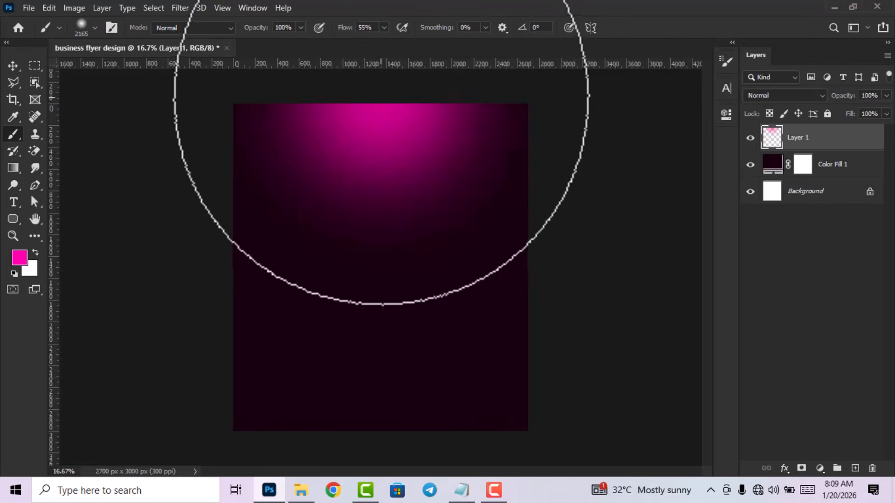
pyautogui.click(168, 330)
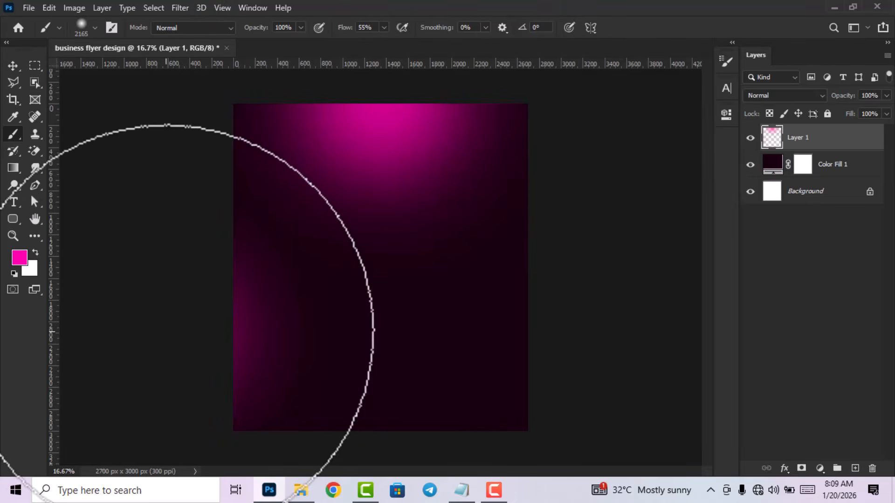
pyautogui.click(168, 330)
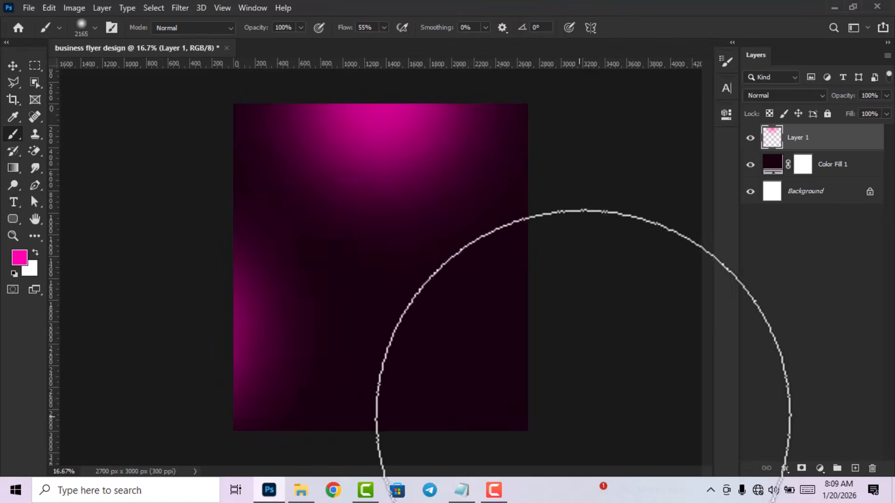
pyautogui.click(12, 66)
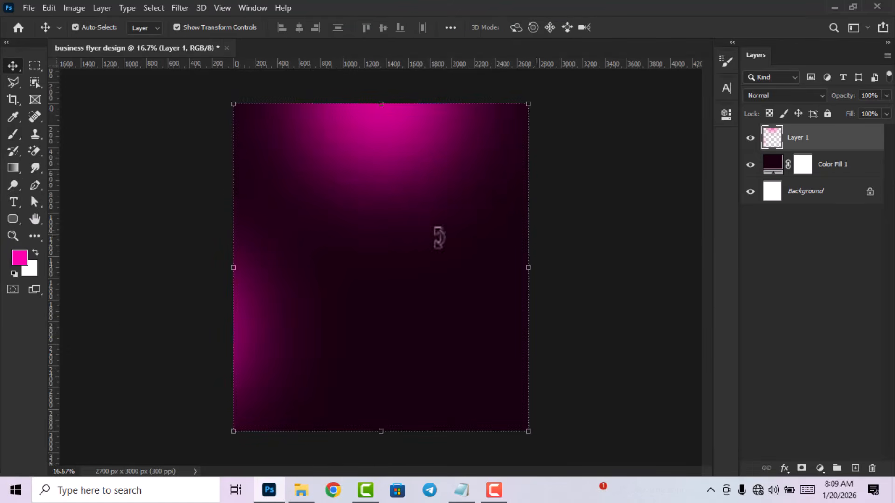
pyautogui.click(411, 238)
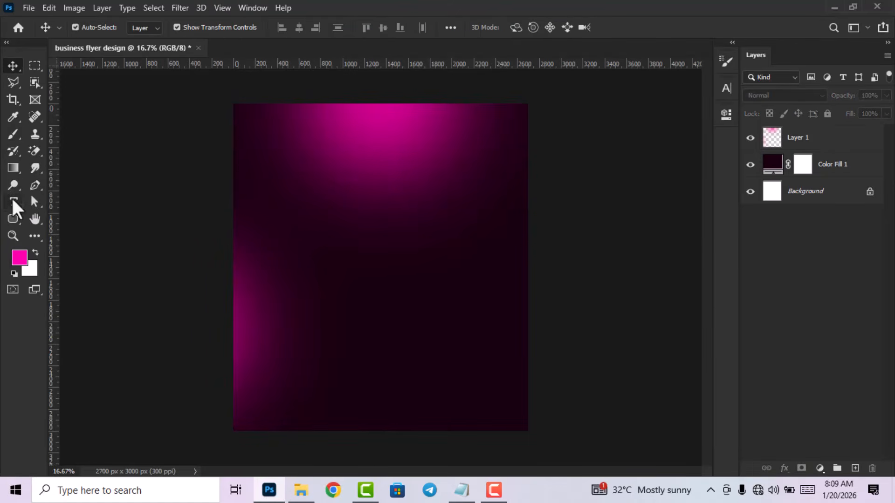
# - Add the white text MAKEUP in Montserrat SemiBold at 30 pt near the middle of the canvas
pyautogui.click(14, 203)
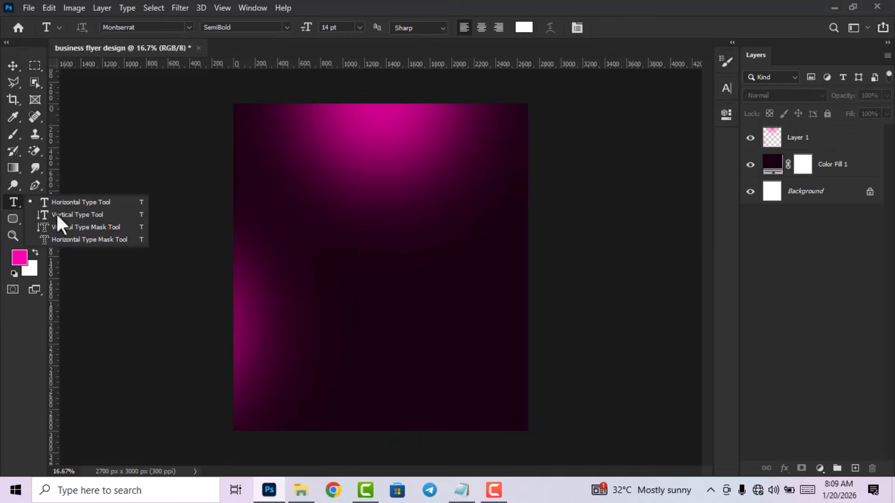
pyautogui.click(317, 238)
pyautogui.click(313, 244)
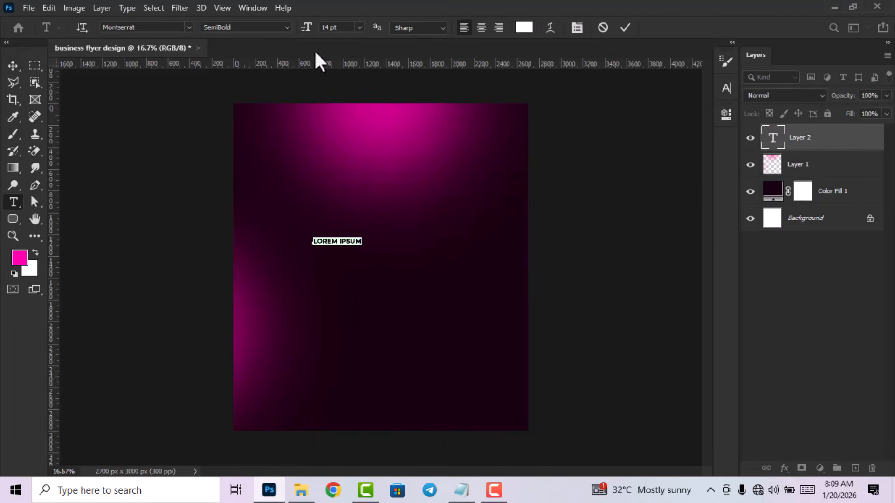
pyautogui.click(359, 27)
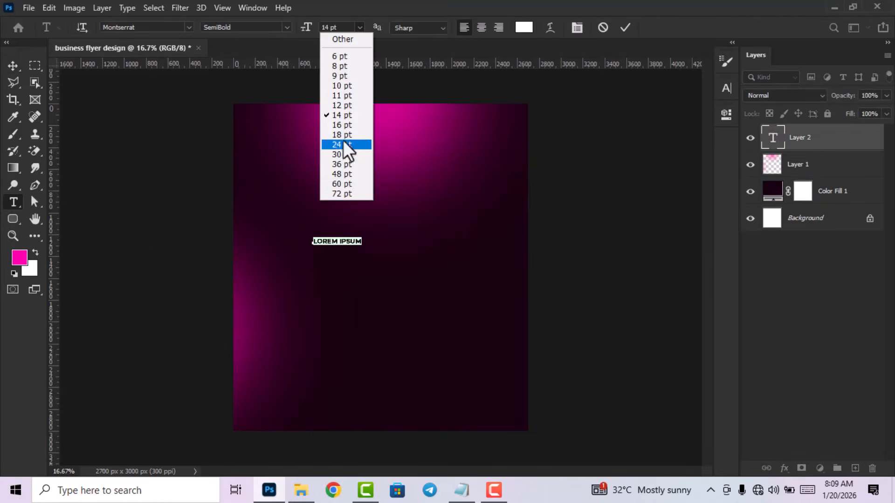
pyautogui.click(341, 154)
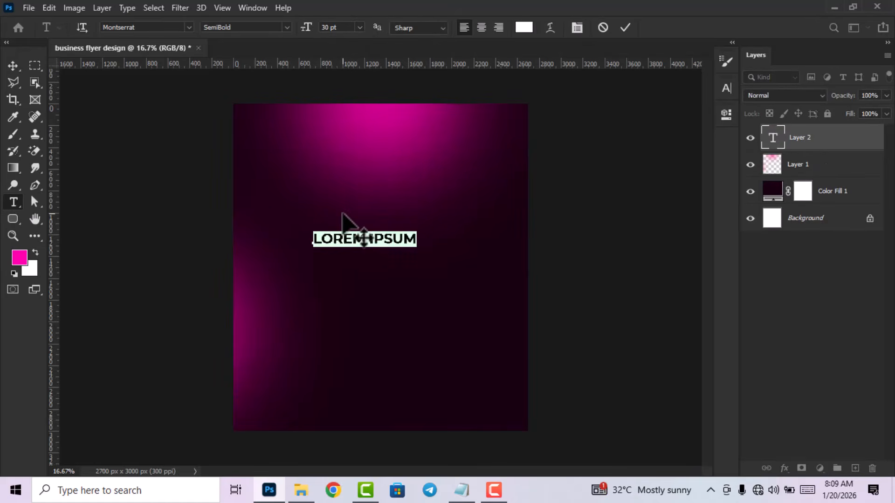
pyautogui.write('MA')
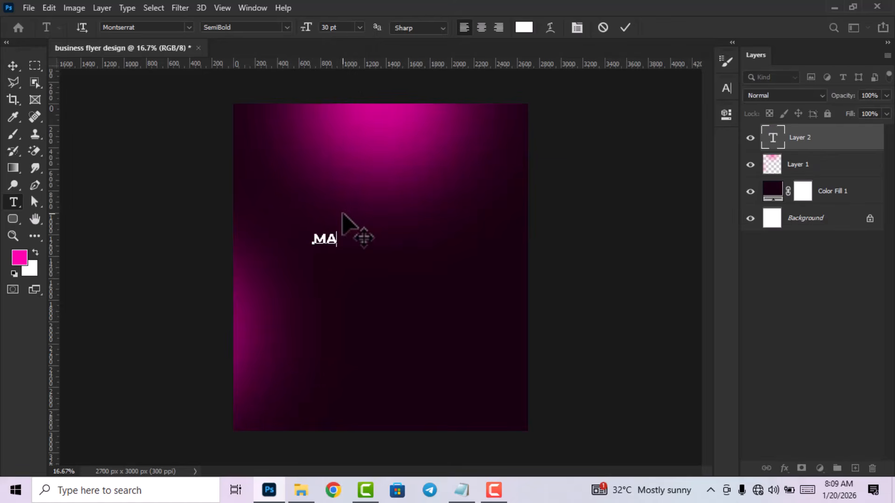
pyautogui.write('KEUP')
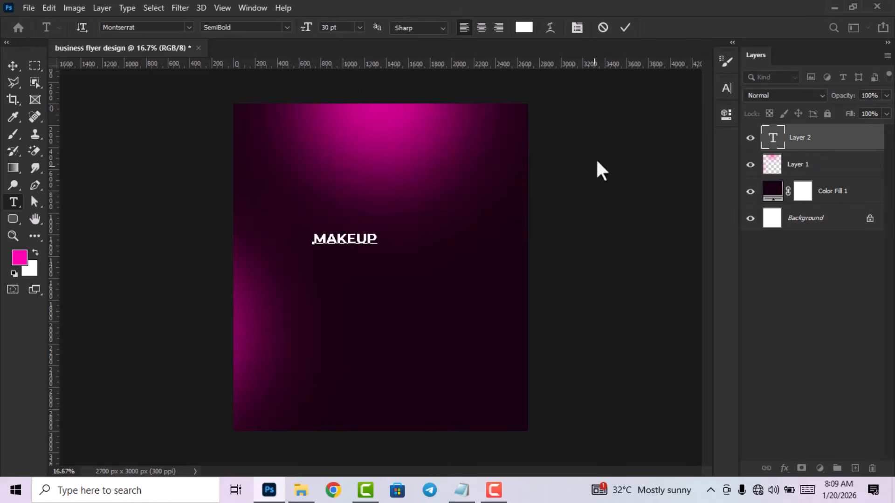
pyautogui.click(625, 27)
# - Turn off all caps for the Makeup text and set it to 52 pt Bold
pyautogui.doubleClick(773, 138)
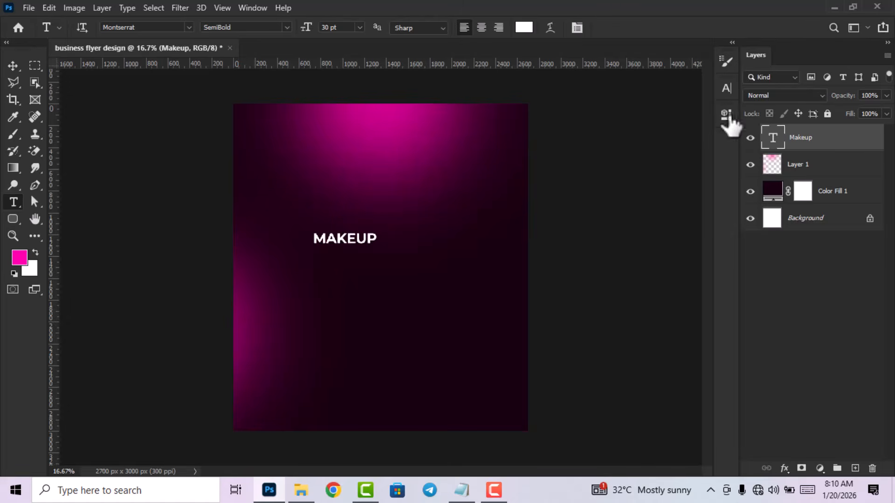
pyautogui.click(730, 91)
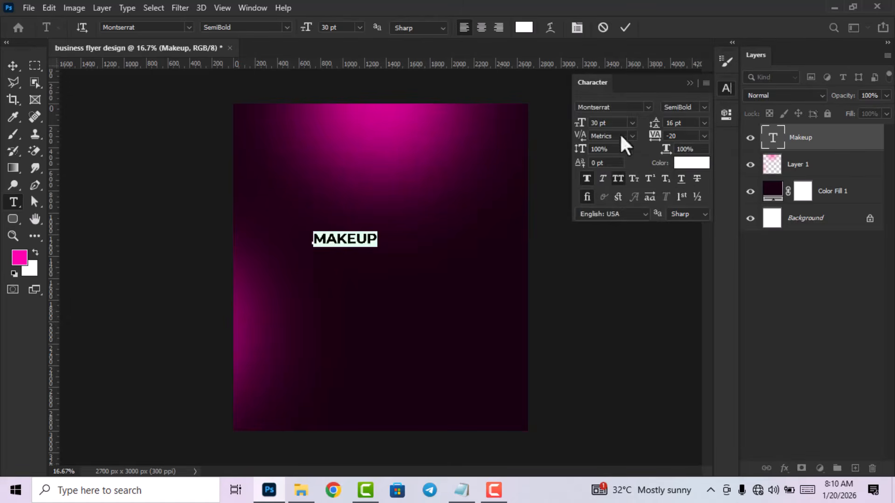
pyautogui.hotkey('ctrl', 'shift', 'k')
pyautogui.click(611, 124)
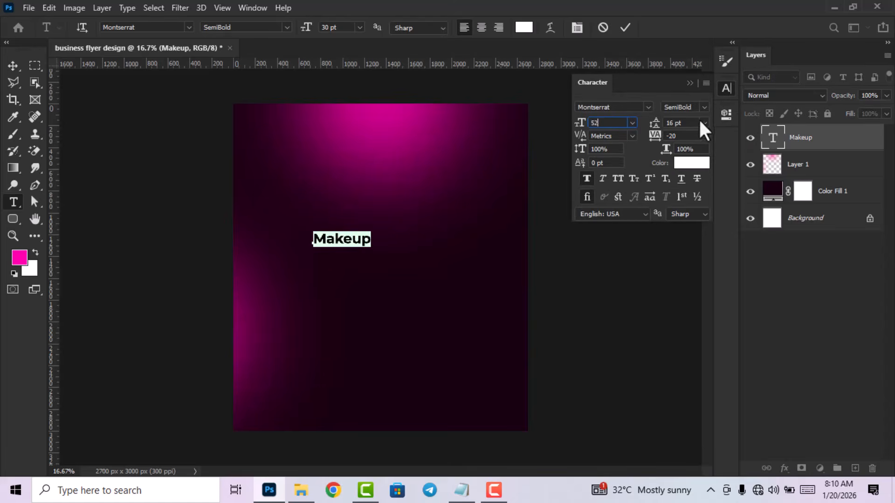
pyautogui.write('52')
pyautogui.press('Return')
pyautogui.click(704, 107)
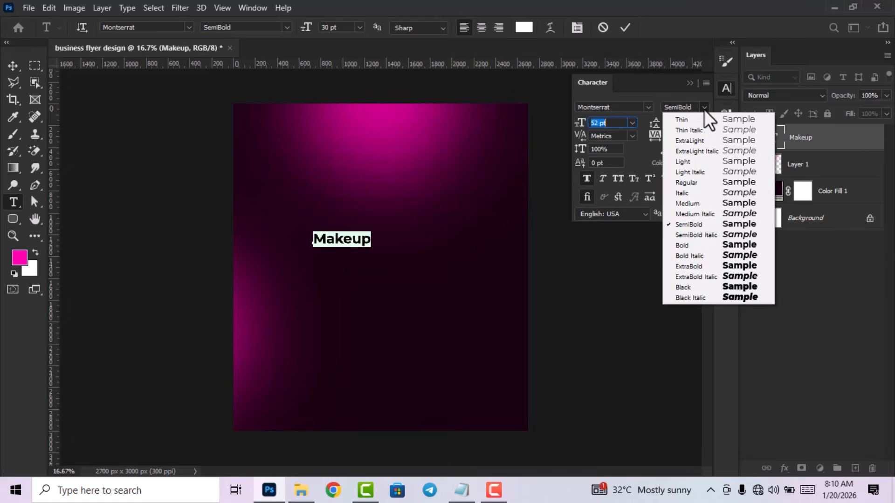
pyautogui.click(709, 245)
pyautogui.click(624, 26)
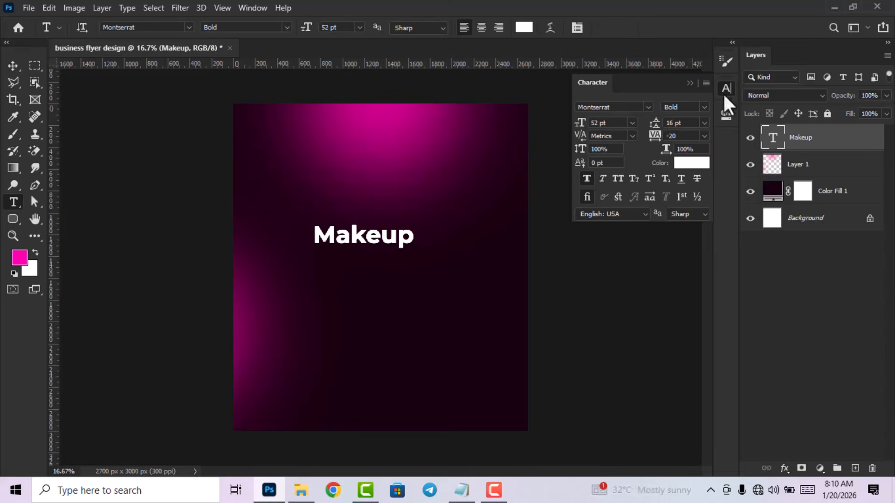
# - Move the Makeup text to the upper left area of the canvas, below the top edge
pyautogui.click(724, 88)
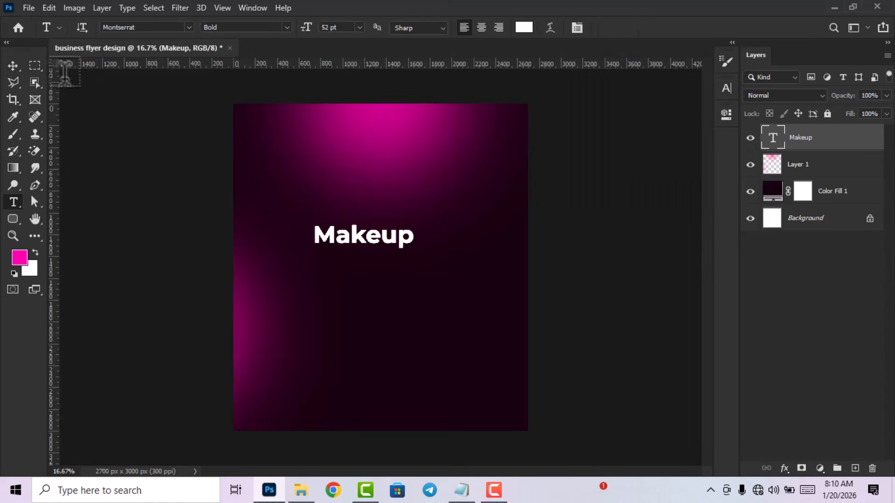
pyautogui.click(13, 66)
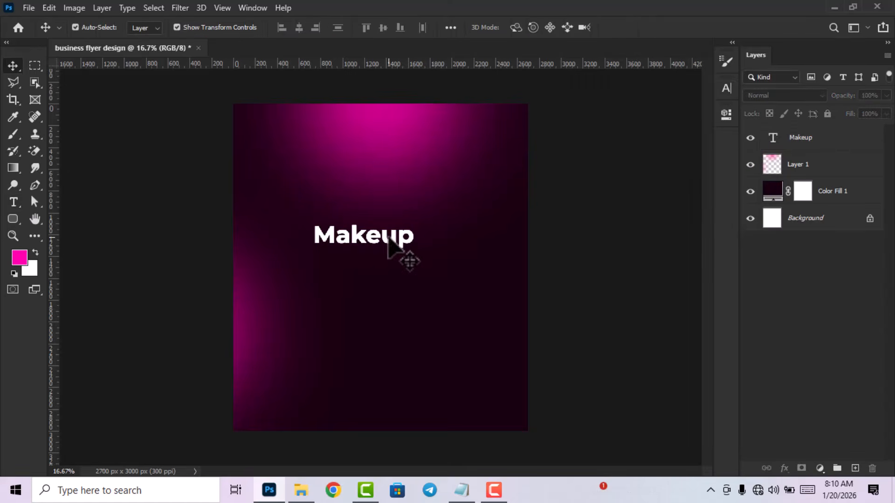
pyautogui.moveTo(397, 251); pyautogui.dragTo(336, 176)
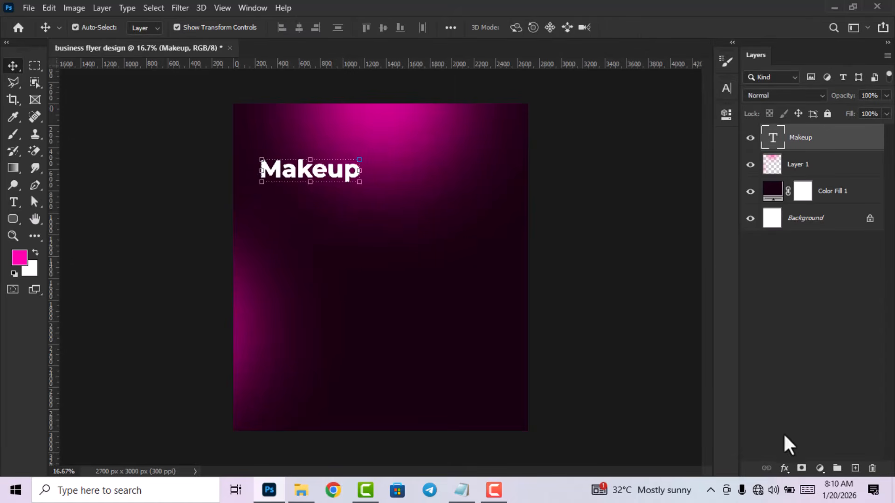
# - Add a Gradient Overlay effect to the Makeup text and set the gradient's starting colour stop to white
pyautogui.click(785, 468)
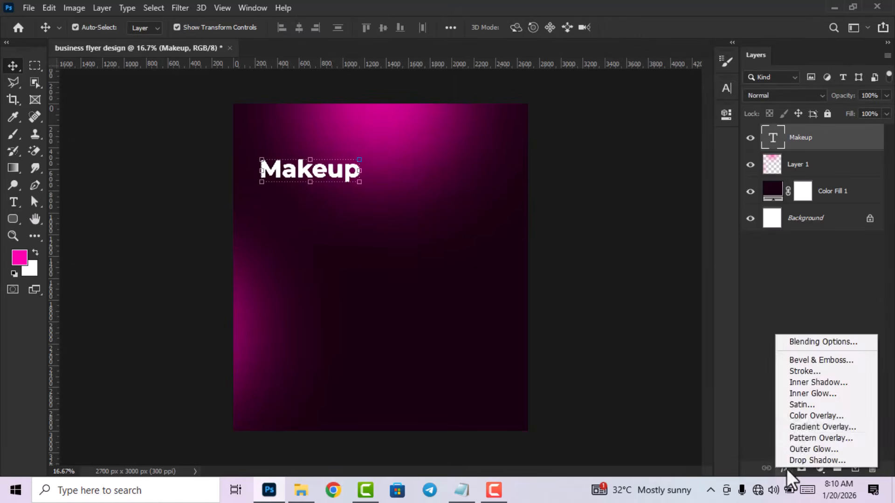
pyautogui.click(797, 425)
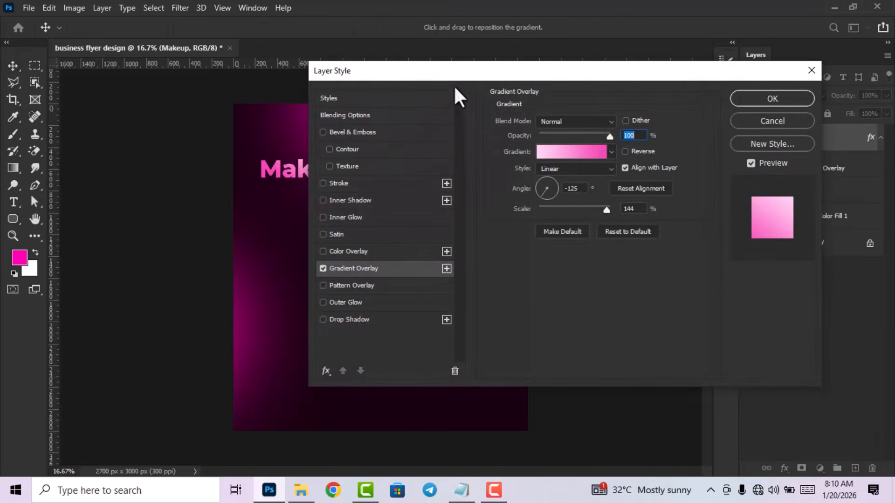
pyautogui.moveTo(452, 74); pyautogui.dragTo(487, 74)
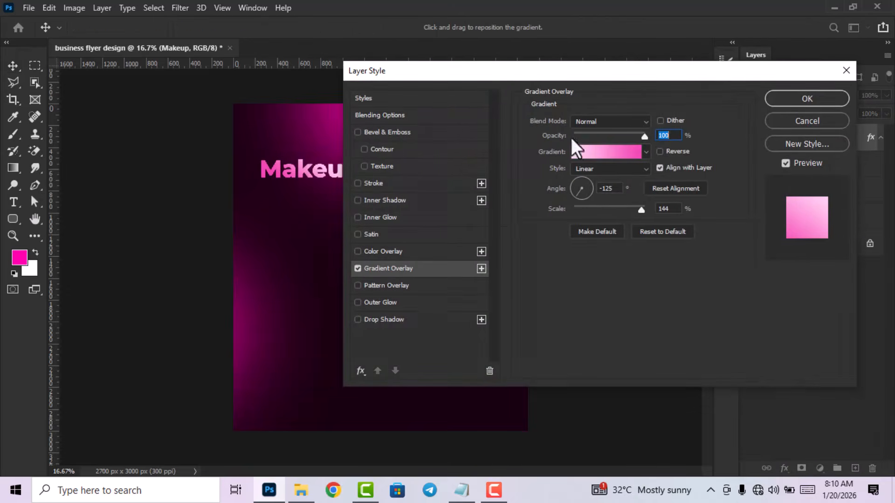
pyautogui.click(604, 153)
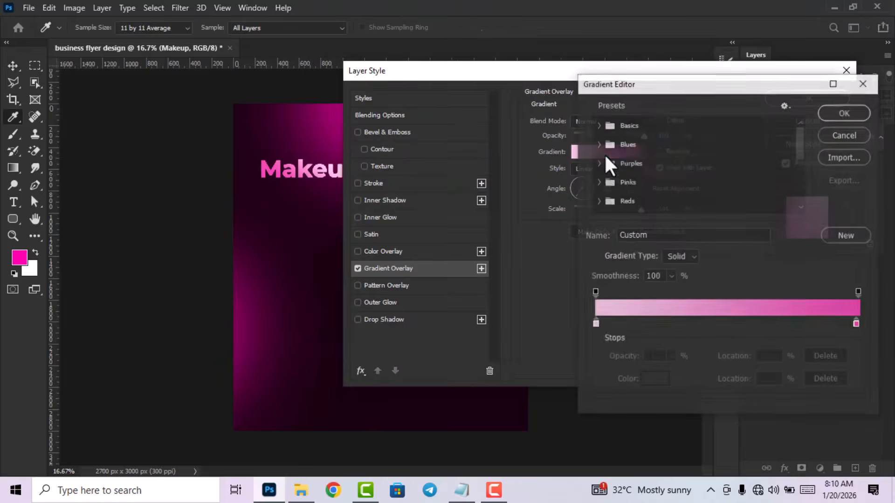
pyautogui.click(595, 324)
pyautogui.doubleClick(595, 324)
pyautogui.moveTo(503, 177); pyautogui.dragTo(475, 177)
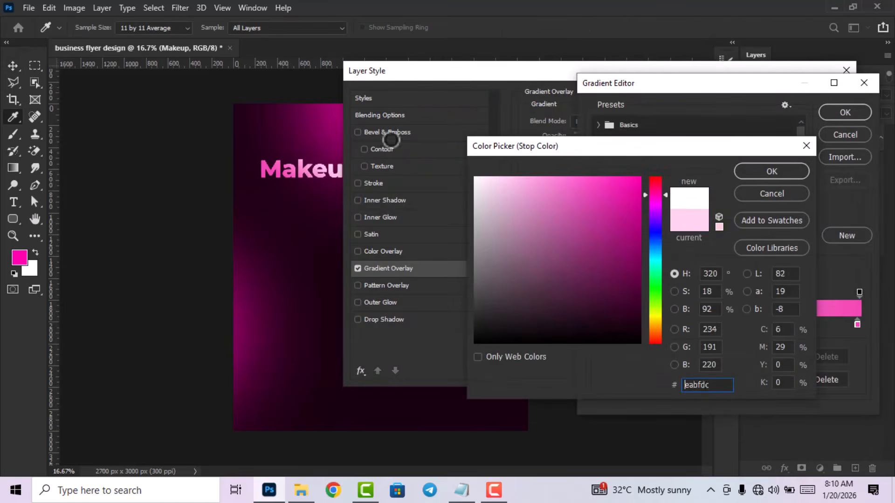
pyautogui.press('Return')
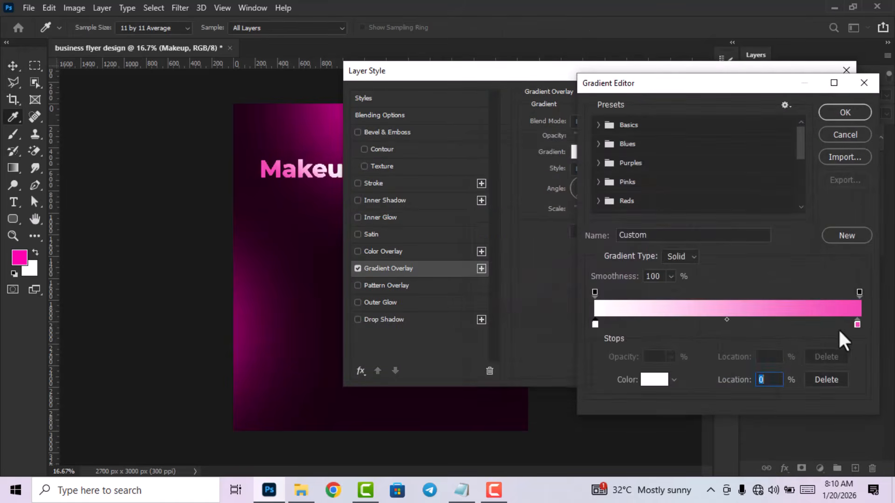
# - Set the ending colour stop of the Makeup text's gradient to pink ff009f and accept the gradient
pyautogui.doubleClick(857, 324)
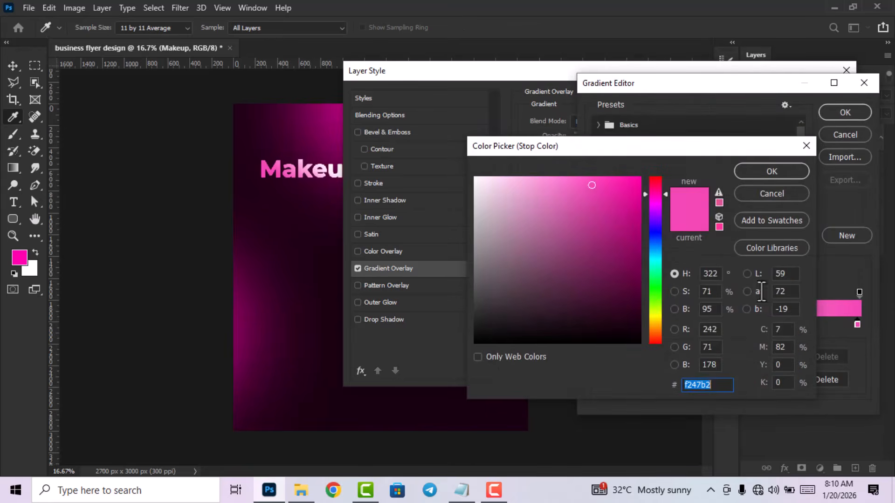
pyautogui.moveTo(645, 155); pyautogui.dragTo(617, 153)
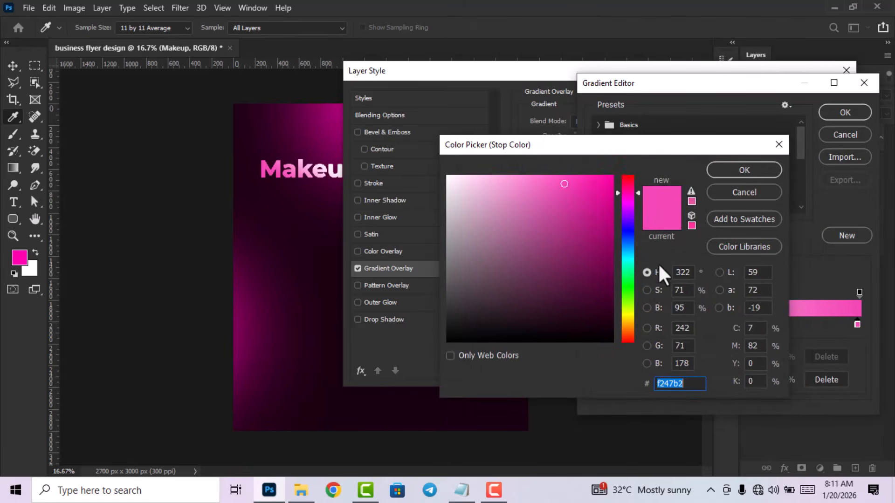
pyautogui.write('ff0')
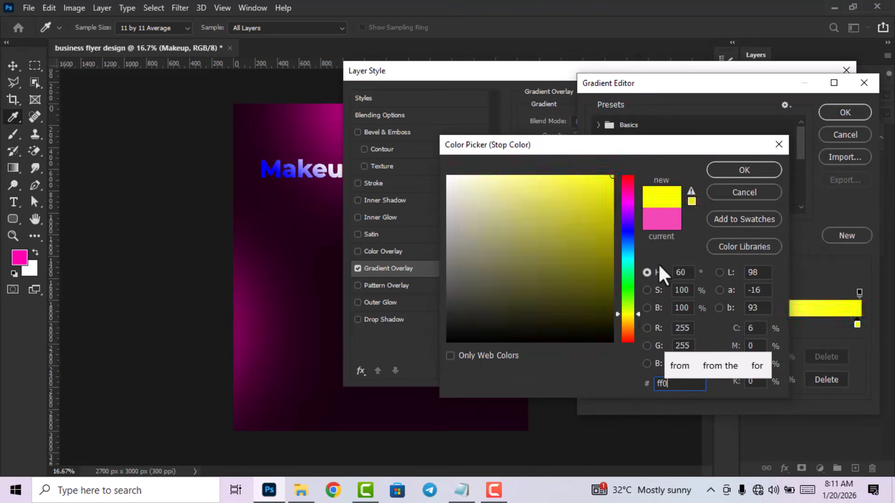
pyautogui.write('0')
pyautogui.write('9f')
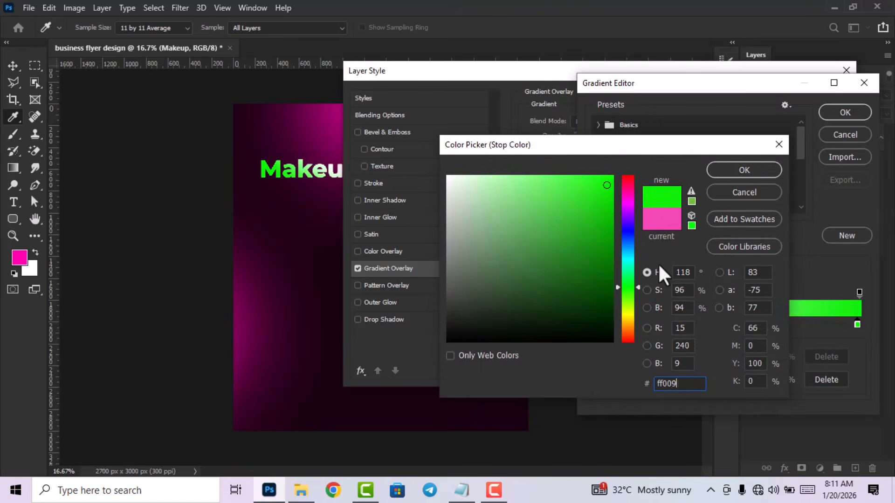
pyautogui.click(734, 173)
pyautogui.moveTo(735, 88); pyautogui.dragTo(614, 83)
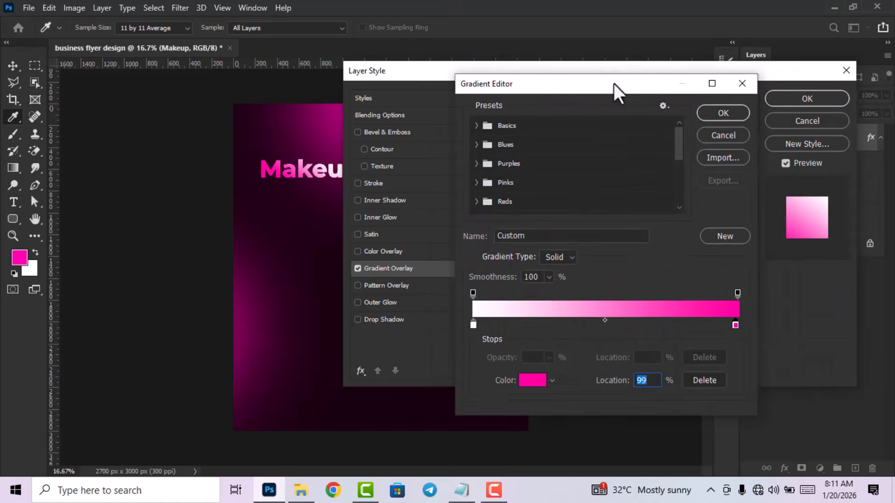
pyautogui.click(720, 113)
# - Set the Makeup text's gradient overlay to Linear style at a 90° angle and apply the effect
pyautogui.moveTo(715, 77); pyautogui.dragTo(692, 79)
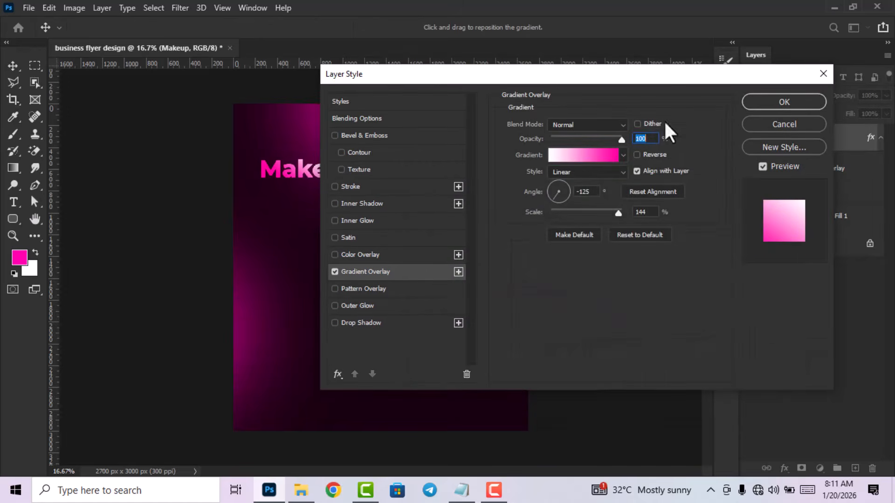
pyautogui.click(605, 172)
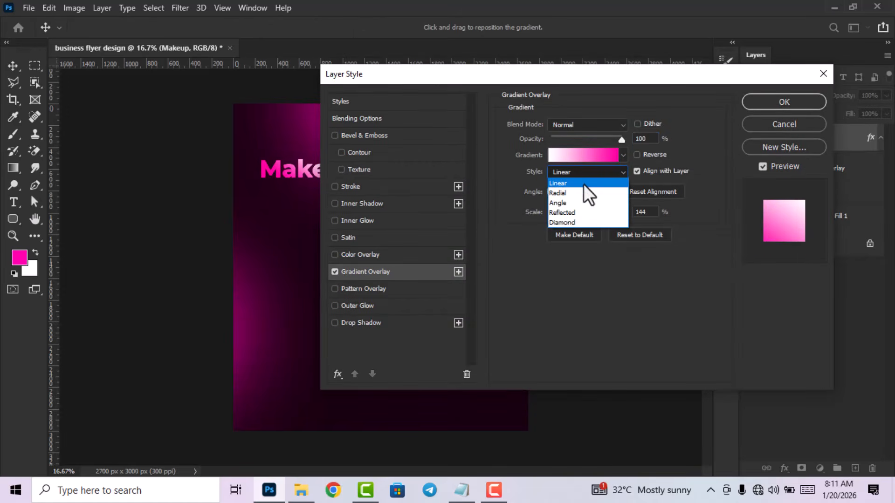
pyautogui.click(584, 184)
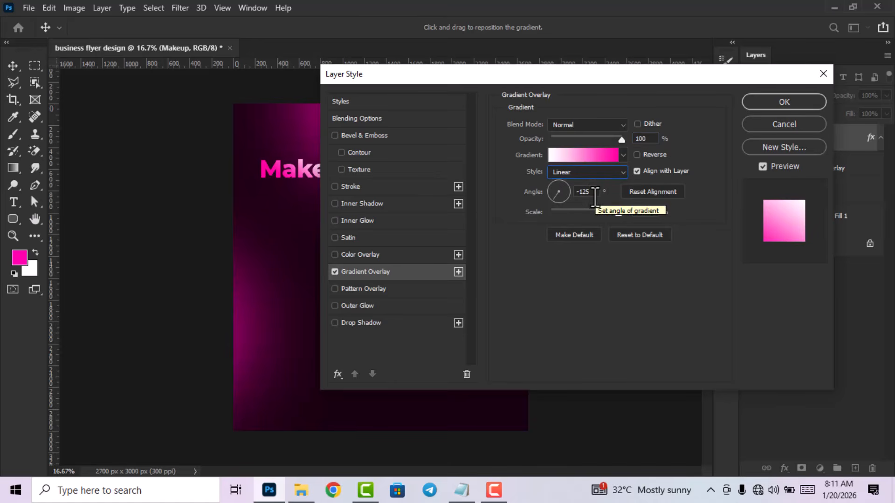
pyautogui.moveTo(595, 195); pyautogui.dragTo(558, 194)
pyautogui.write('90')
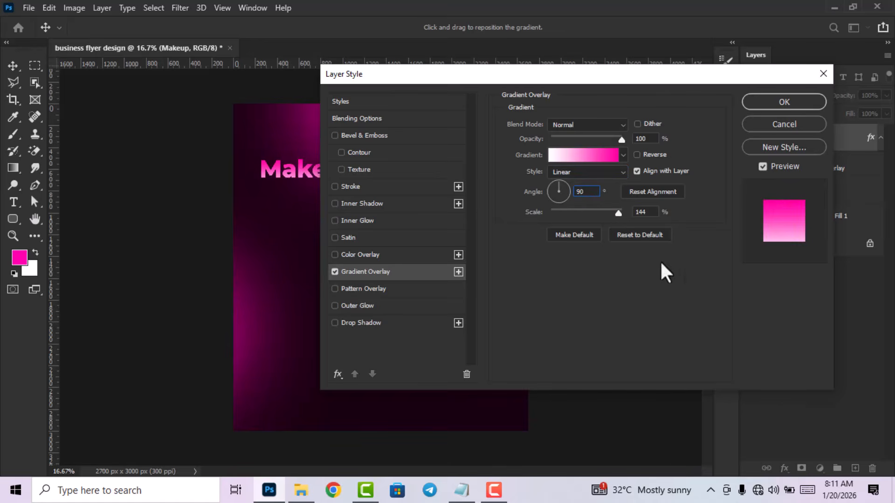
pyautogui.click(785, 103)
# - Add the white text Online Training in Montserrat Bold at 52 pt, just below the middle of the canvas
pyautogui.click(12, 202)
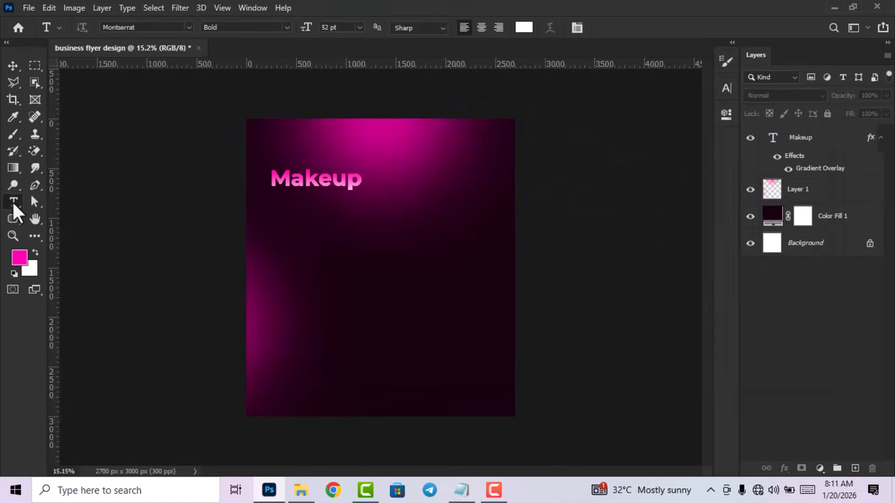
pyautogui.click(316, 282)
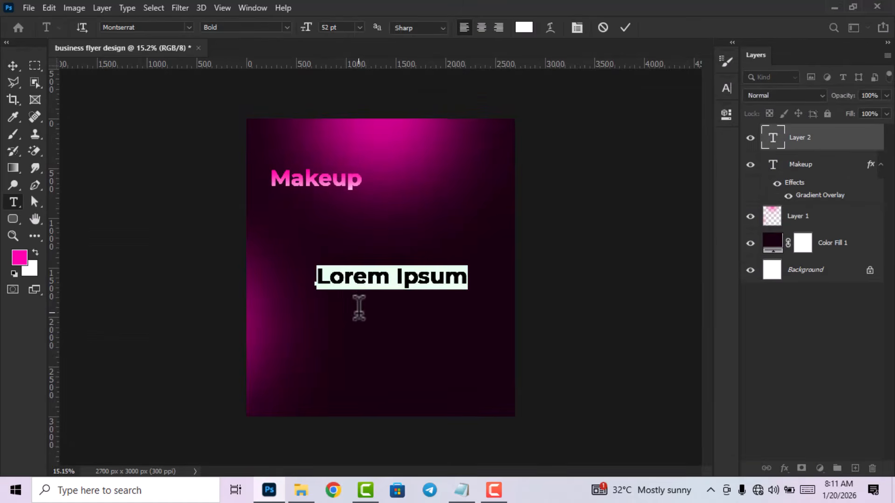
pyautogui.write('Onli')
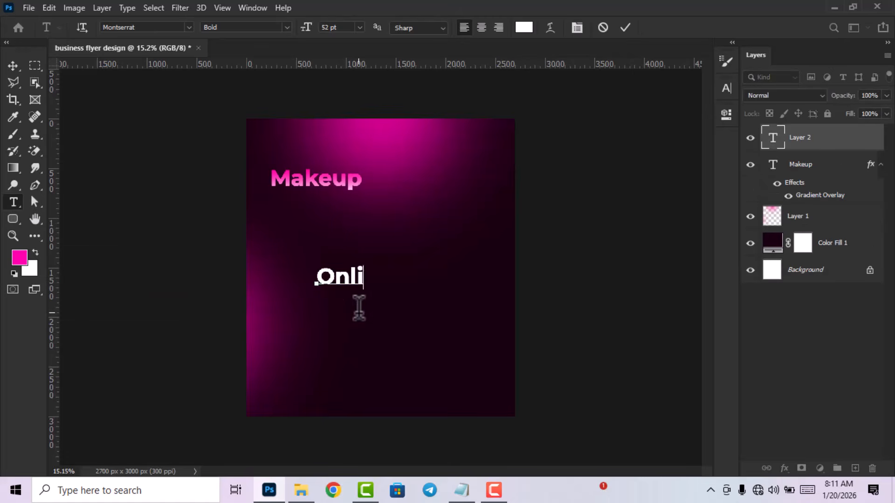
pyautogui.write('ne Tra')
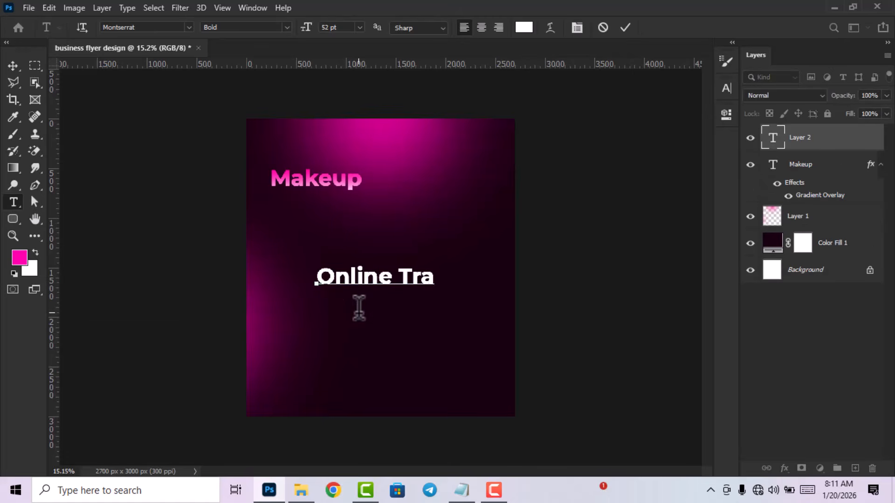
pyautogui.write('ining')
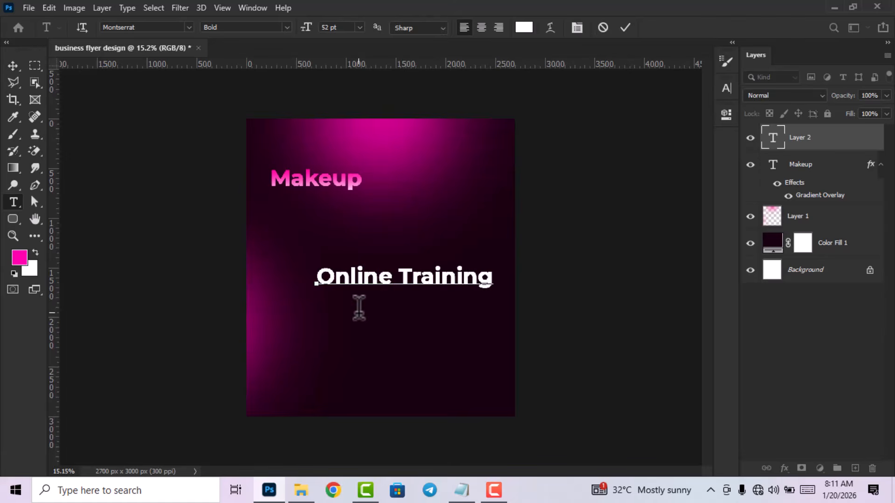
pyautogui.click(625, 28)
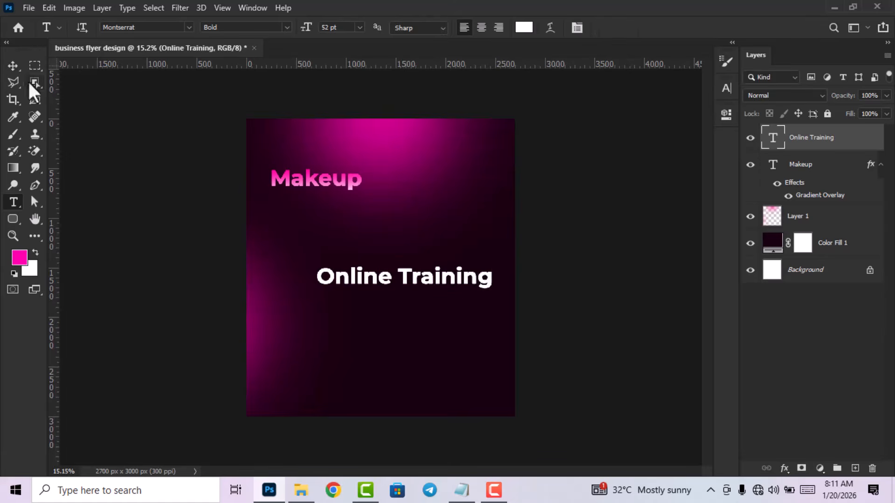
# - Scale the Online Training text down to 47.30% and place it directly beneath the Makeup text
pyautogui.click(12, 65)
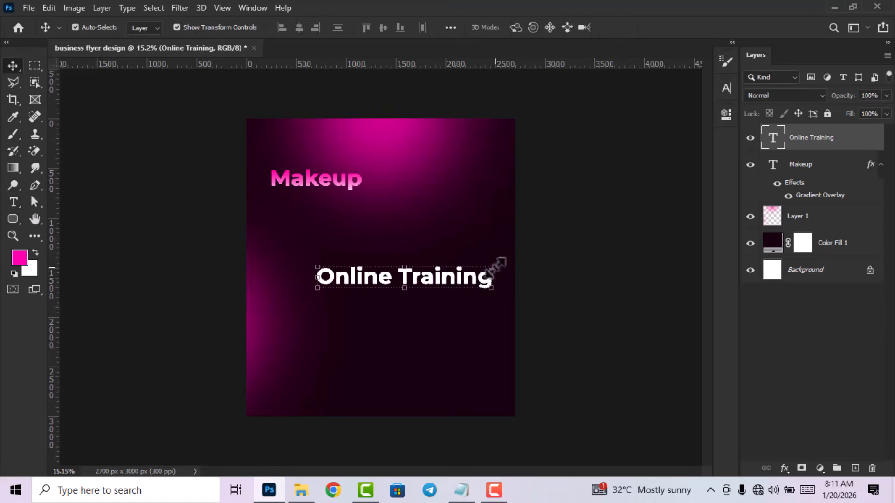
pyautogui.moveTo(491, 287); pyautogui.dragTo(340, 194)
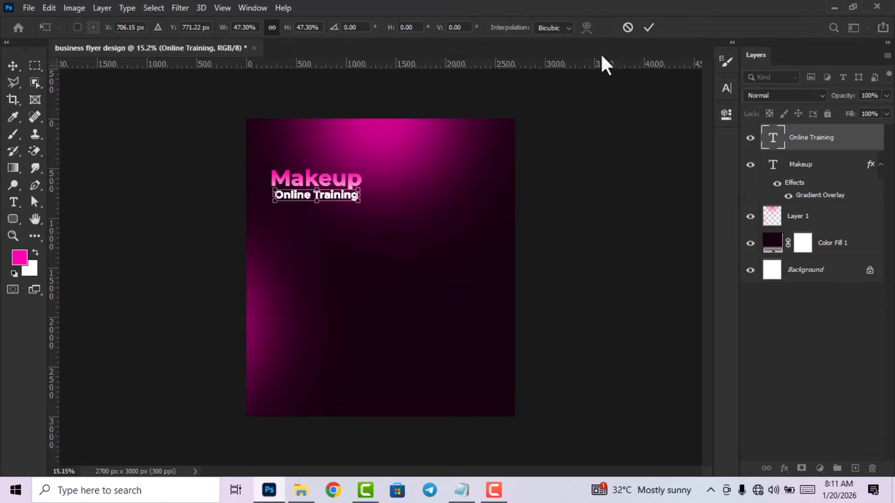
pyautogui.click(648, 26)
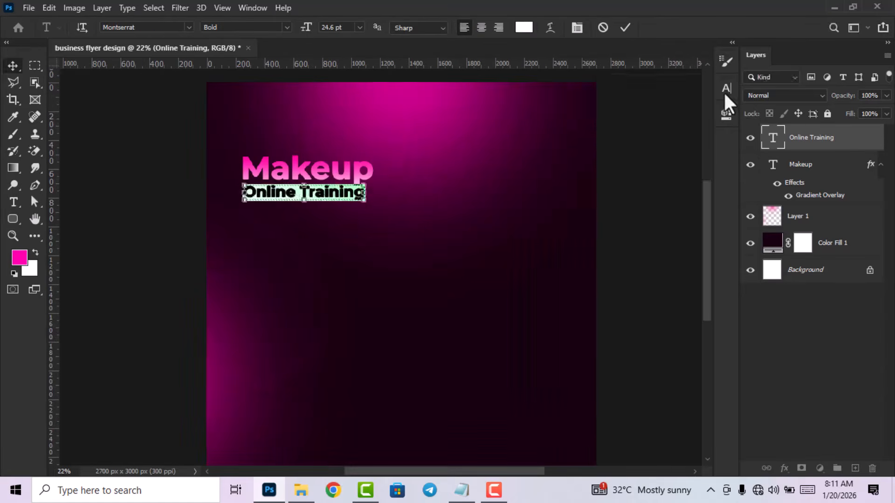
# - Change the Online Training text's font weight to SemiBold
pyautogui.click(723, 92)
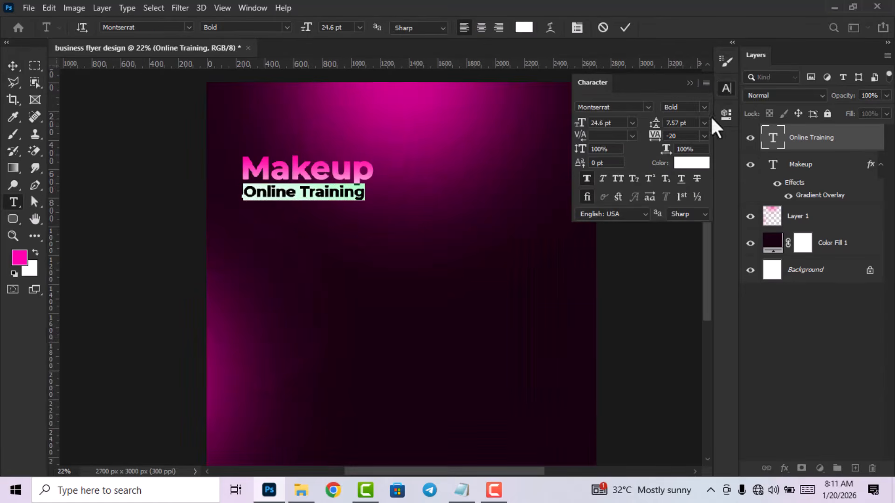
pyautogui.click(705, 107)
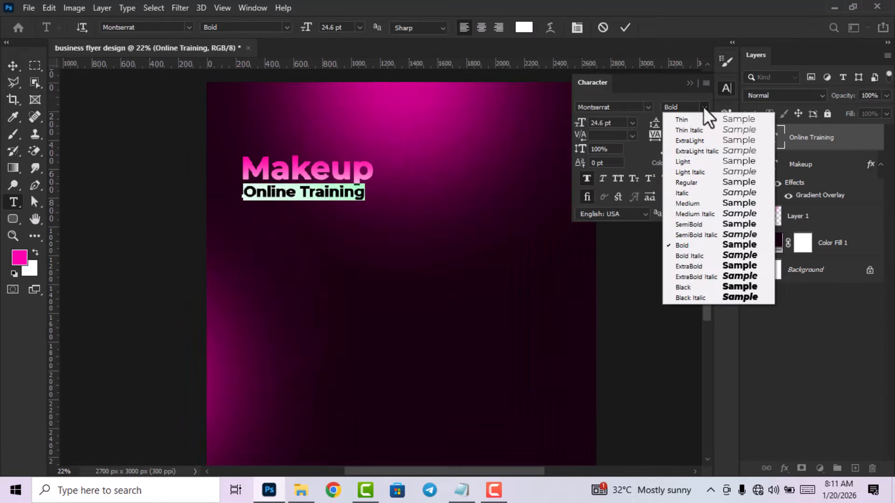
pyautogui.click(711, 225)
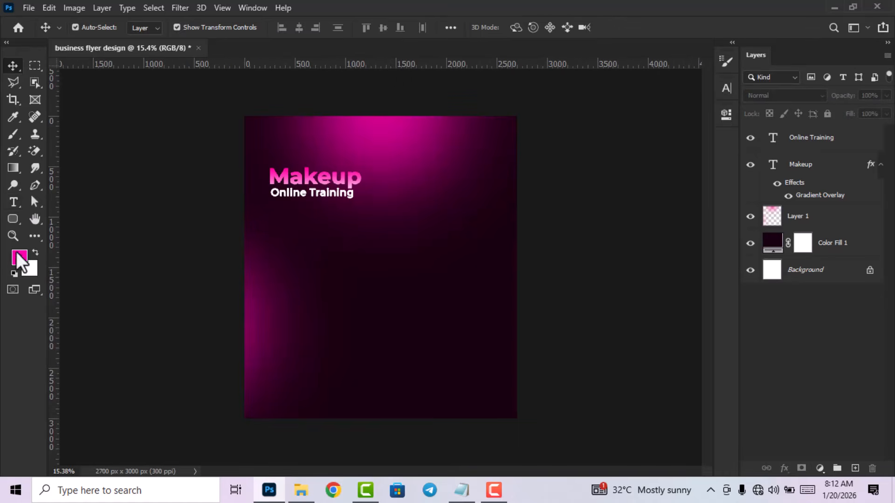
# - Add the white text masterclass in Montserrat SemiBold at 52 pt and place it a little below the Online Training text
pyautogui.click(13, 202)
pyautogui.click(394, 254)
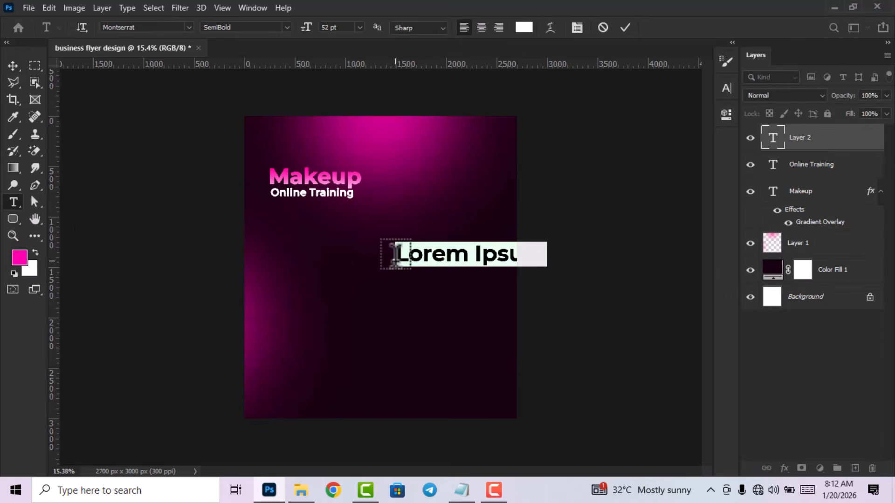
pyautogui.write('mas')
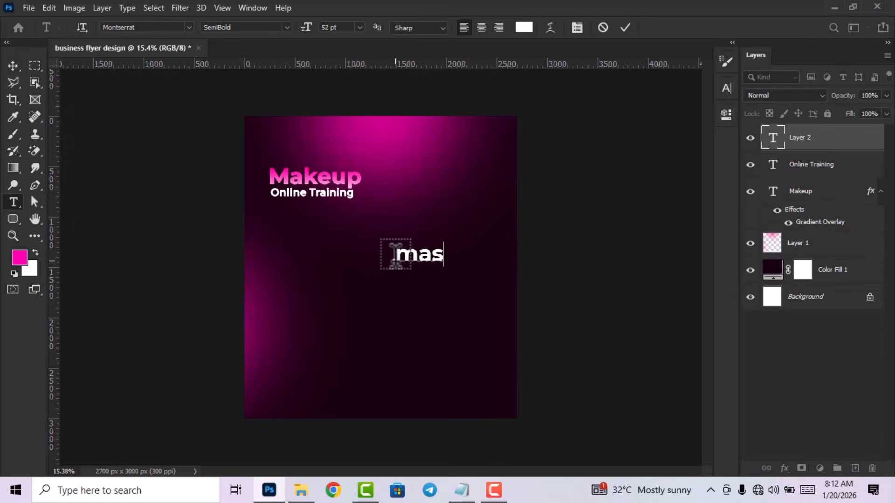
pyautogui.write('tercla')
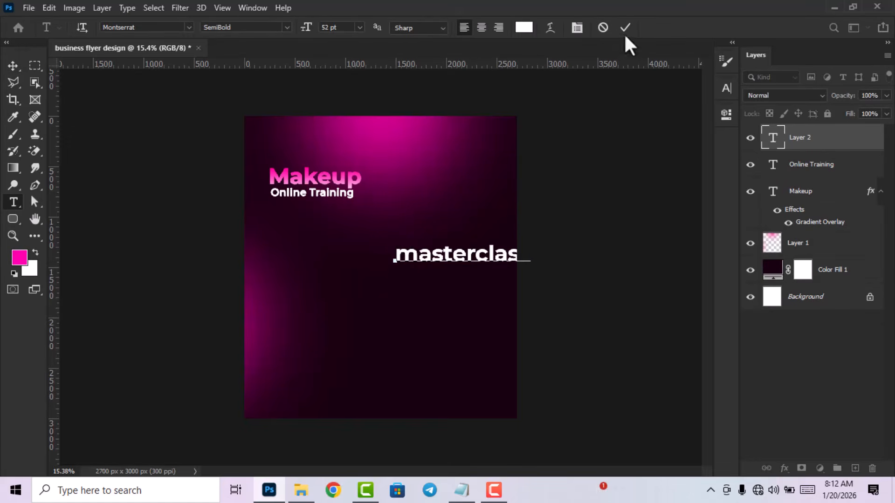
pyautogui.write('s')
pyautogui.hotkey('ctrl', 'Return')
pyautogui.press('v')
pyautogui.moveTo(487, 254); pyautogui.dragTo(370, 237)
# - Change the masterclass text's font to Autography, turn off faux bold and set its size to 63 pt
pyautogui.doubleClick(773, 137)
pyautogui.click(726, 89)
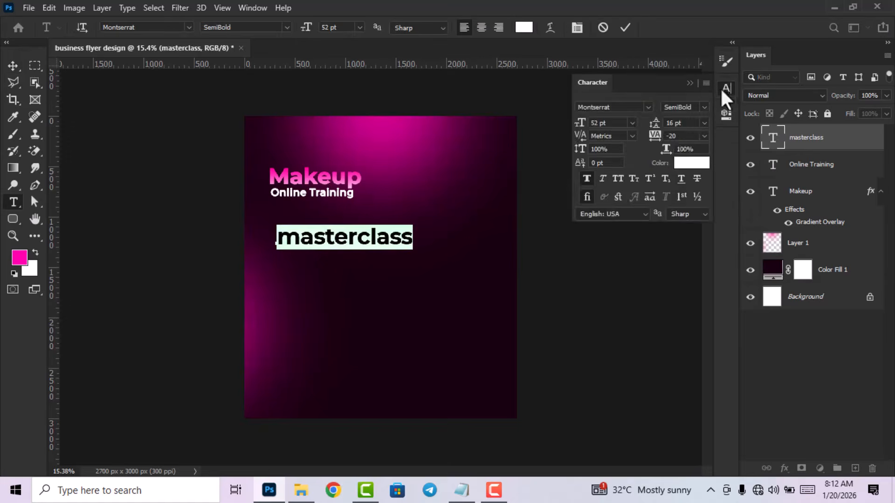
pyautogui.click(648, 108)
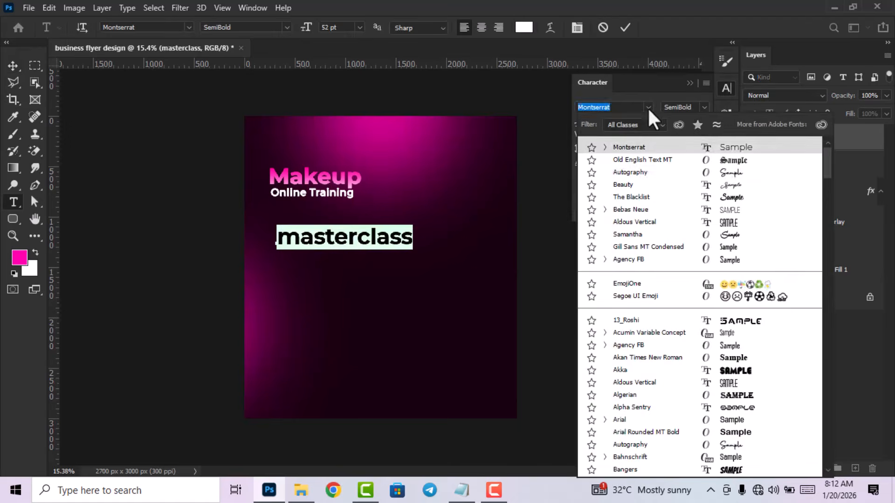
pyautogui.click(726, 172)
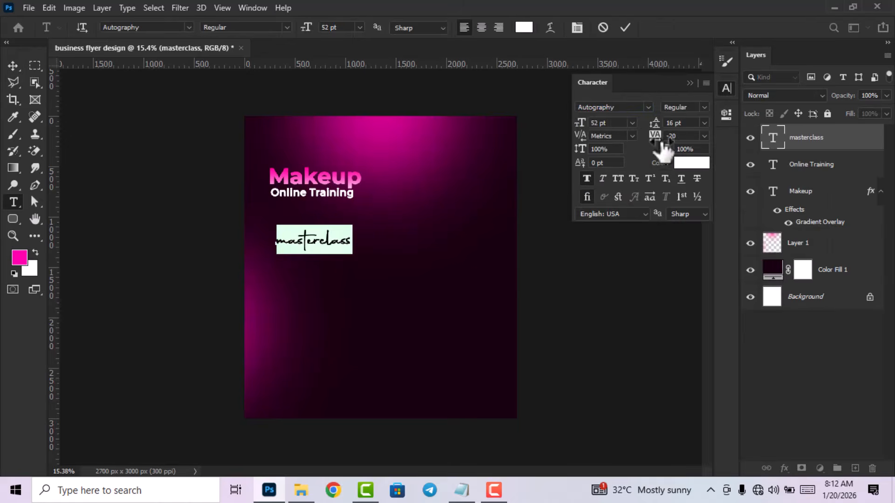
pyautogui.click(587, 180)
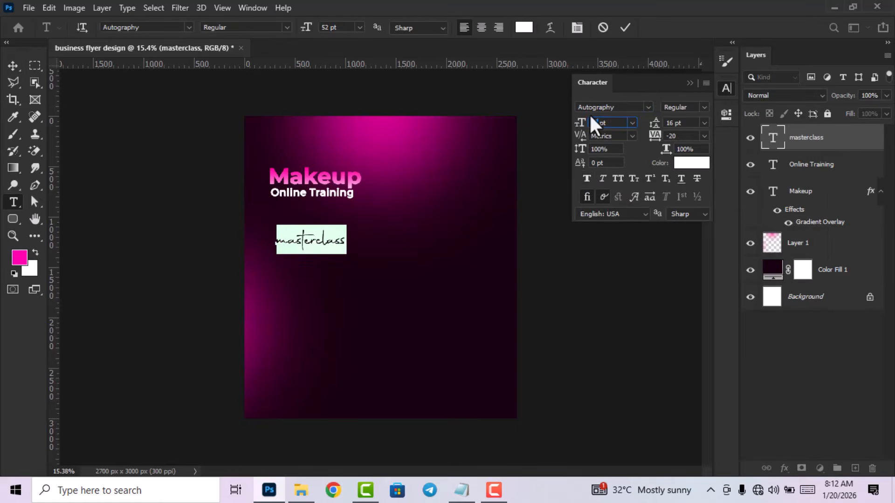
pyautogui.scroll(11, 591, 117)
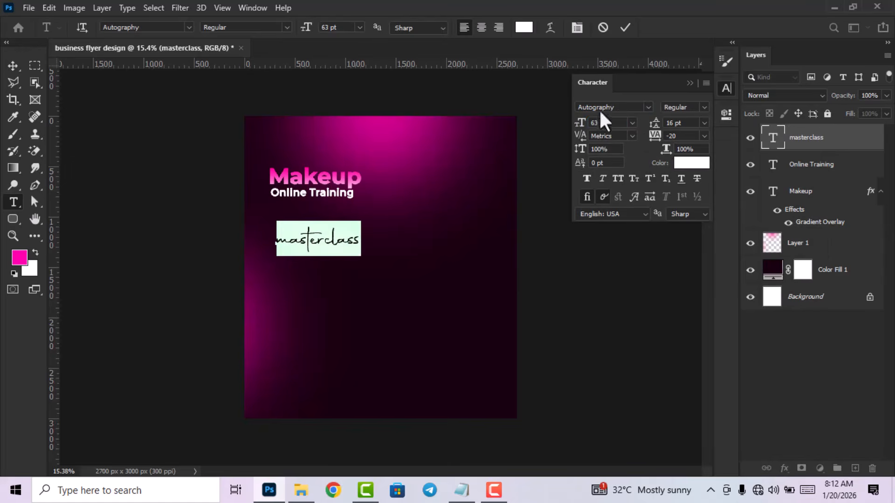
pyautogui.click(625, 27)
pyautogui.click(727, 88)
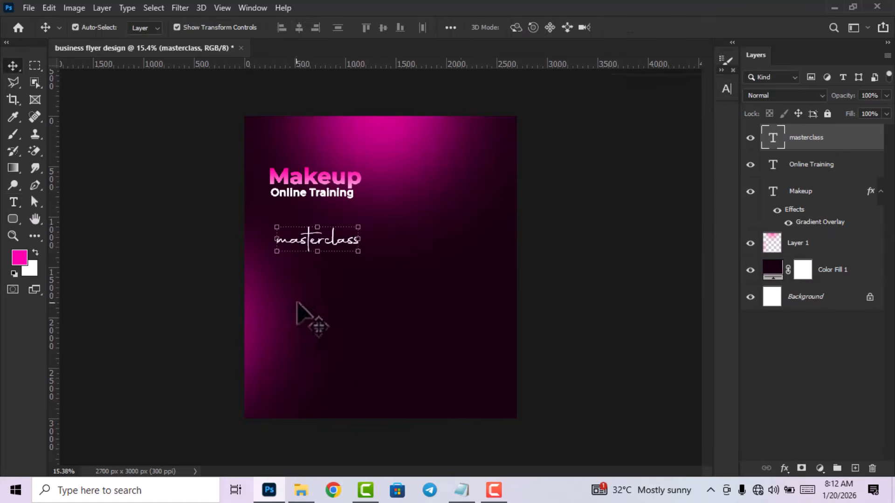
# - Move the masterclass text up so it sits directly under the Online Training text, slightly overlapping it
pyautogui.hotkey('ctrl', '0')
pyautogui.moveTo(320, 239); pyautogui.dragTo(311, 198)
pyautogui.moveTo(311, 197); pyautogui.dragTo(311, 198)
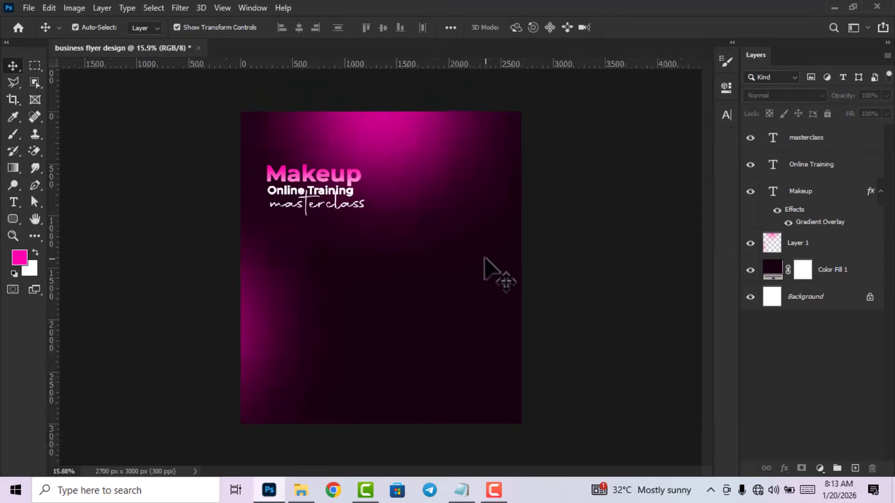
# - Draw a pink rectangle about 948 x 240 px directly beneath the masterclass text
pyautogui.scroll(1, 474, 257)
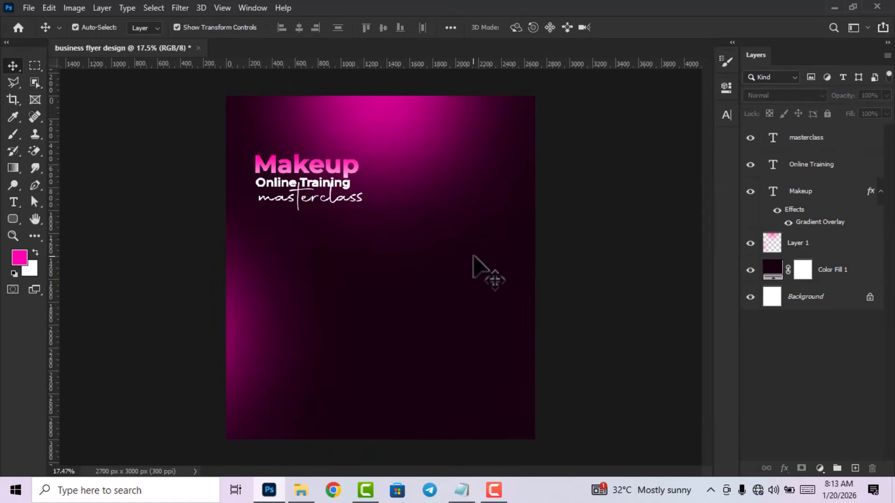
pyautogui.click(13, 218)
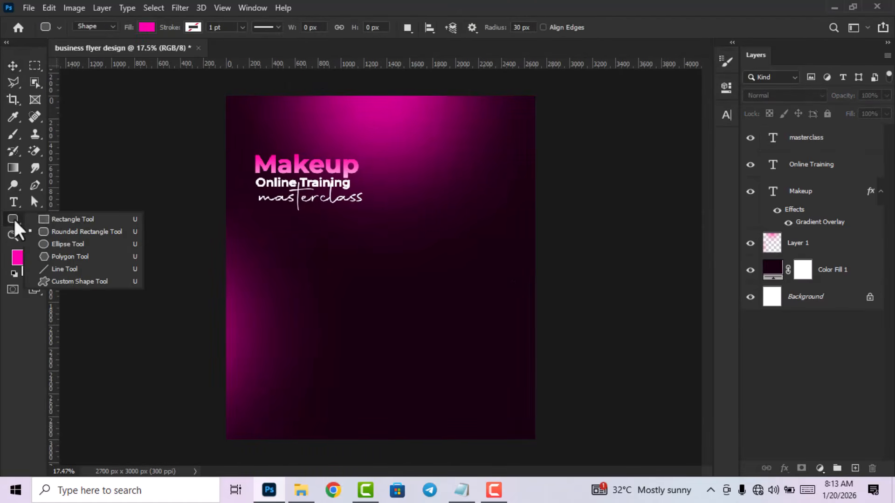
pyautogui.click(59, 220)
pyautogui.scroll(1, 309, 254)
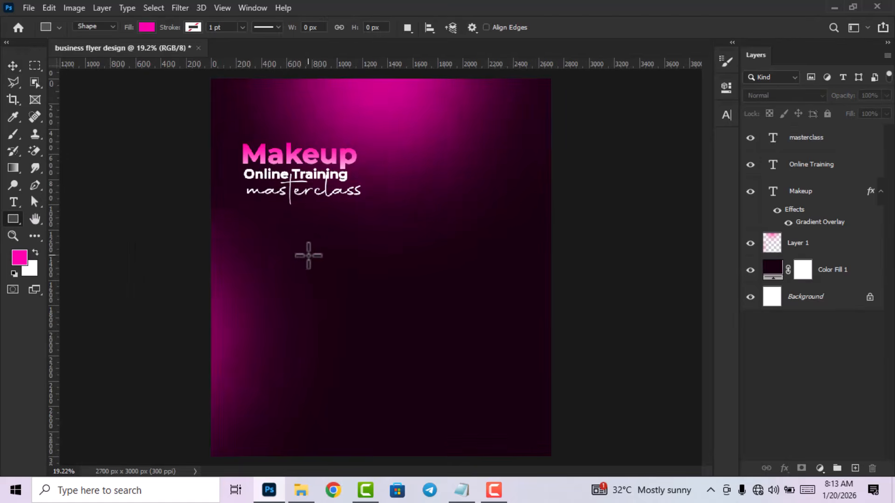
pyautogui.moveTo(248, 207); pyautogui.dragTo(366, 238)
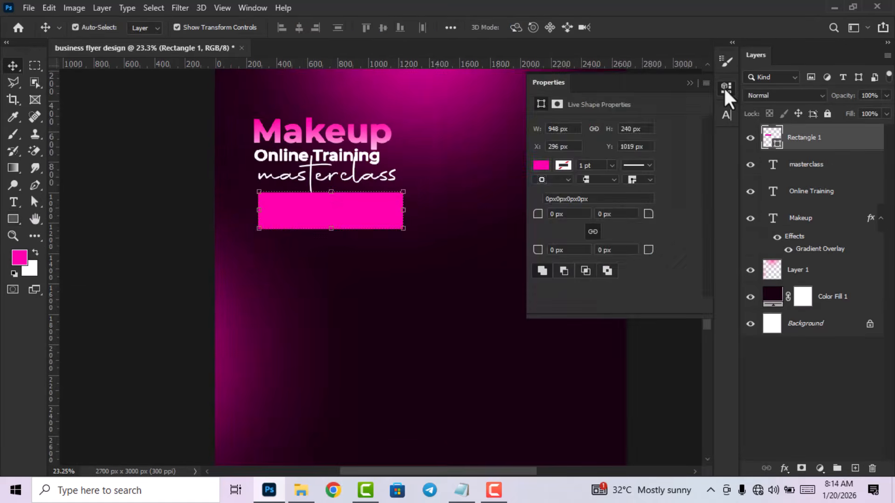
# - Round all four corners of the pink rectangle with a radius of 50 px
pyautogui.click(726, 88)
pyautogui.click(554, 215)
pyautogui.write('50')
pyautogui.press('Return')
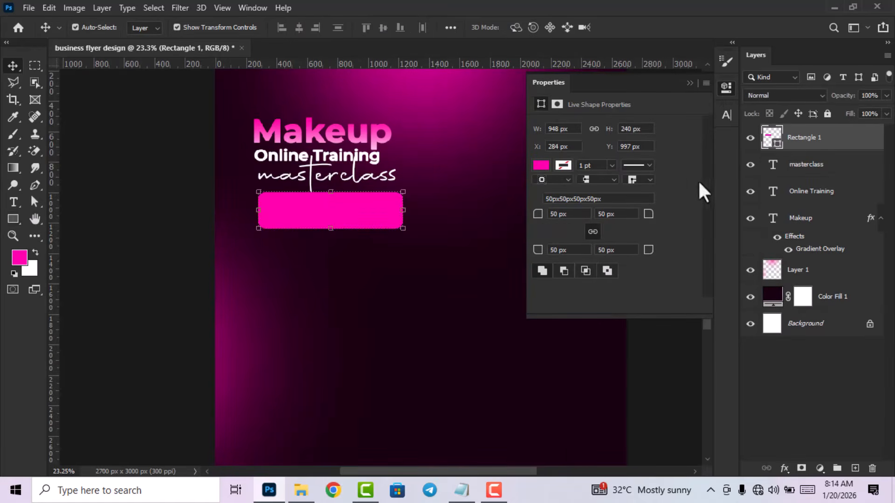
pyautogui.click(726, 86)
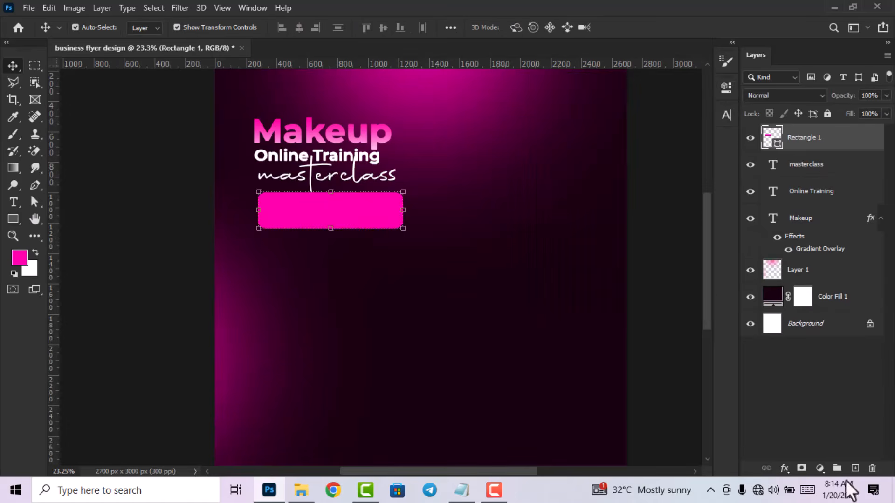
# - Apply a white-to-pink linear Gradient Overlay to the rounded rectangle at an angle of 161°
pyautogui.click(784, 468)
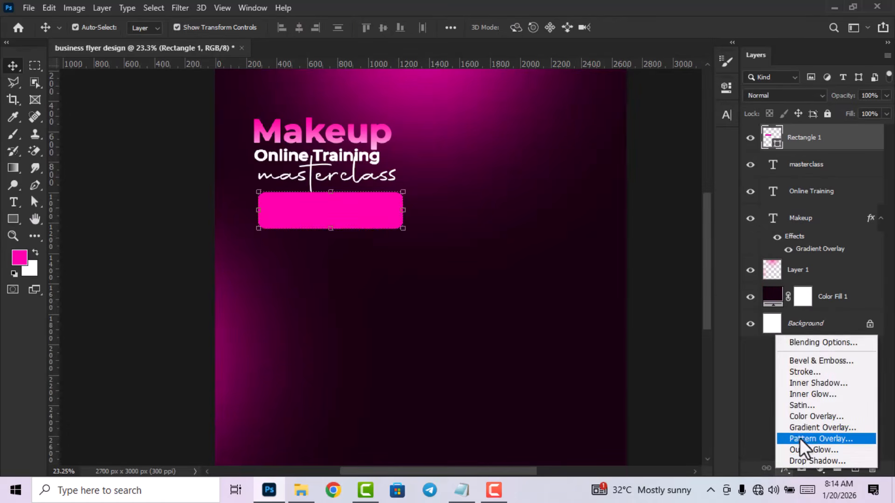
pyautogui.click(799, 427)
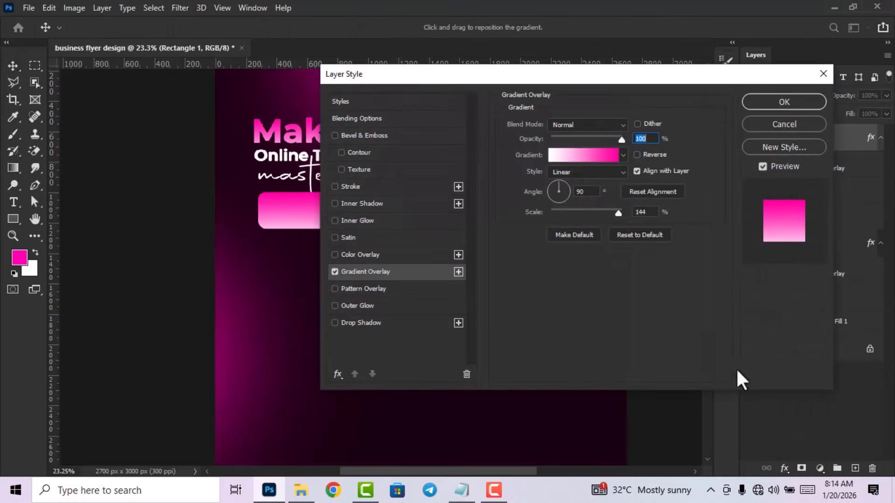
pyautogui.click(573, 156)
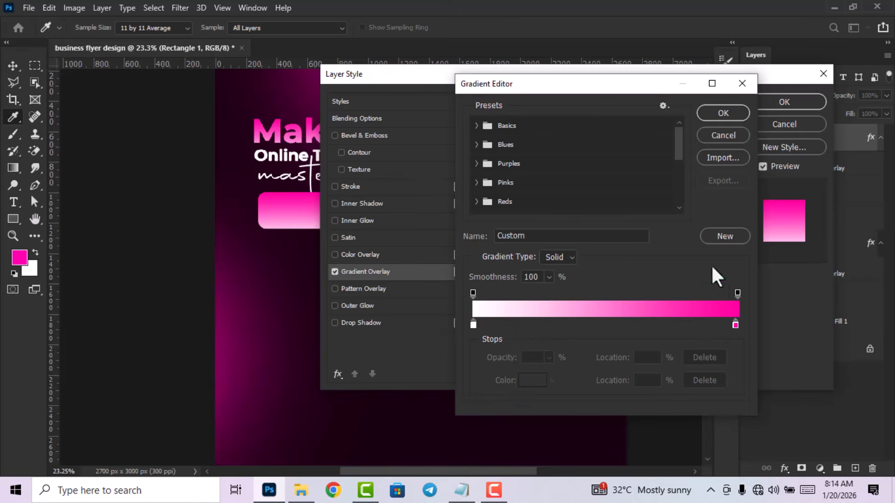
pyautogui.click(721, 113)
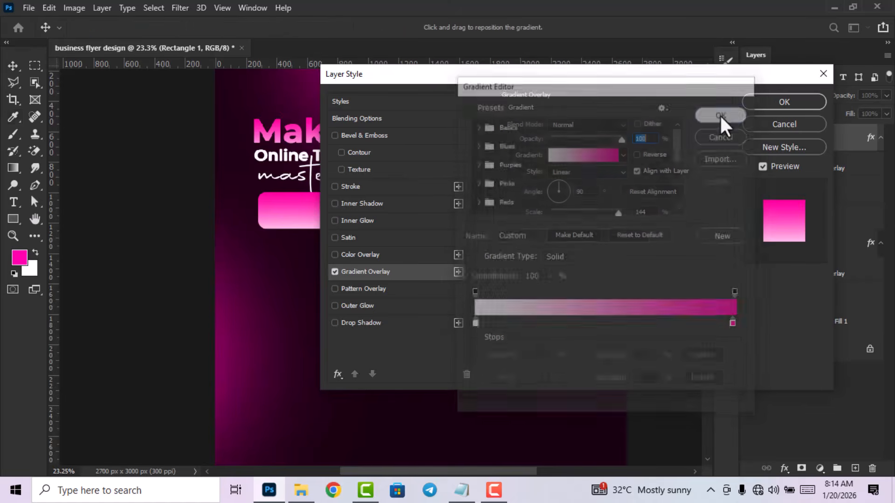
pyautogui.click(586, 192)
pyautogui.write('161')
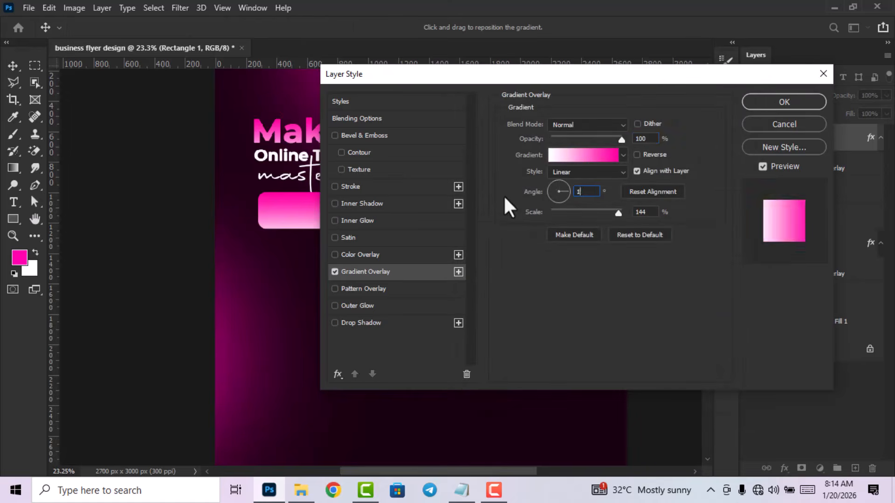
pyautogui.click(760, 110)
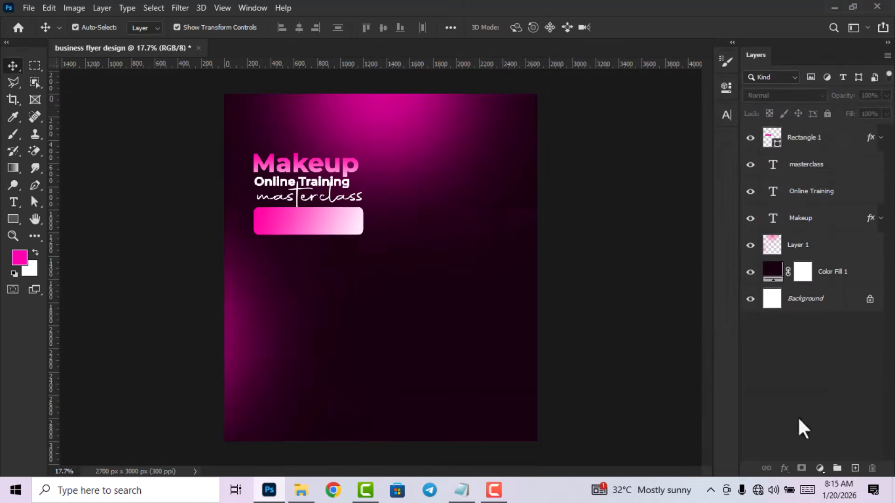
# - Paint a pink fe00ad glow over the canvas's right edge on a new layer, using two dabs of the 2165 px soft brush
pyautogui.click(855, 468)
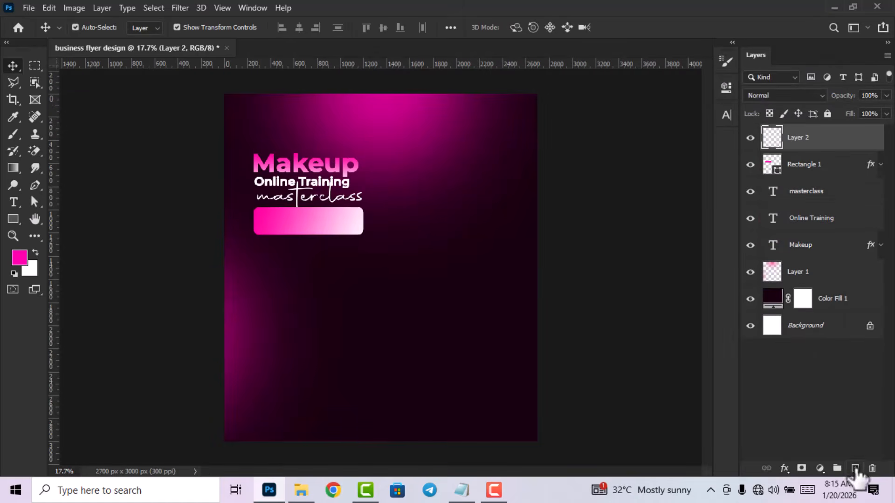
pyautogui.click(20, 258)
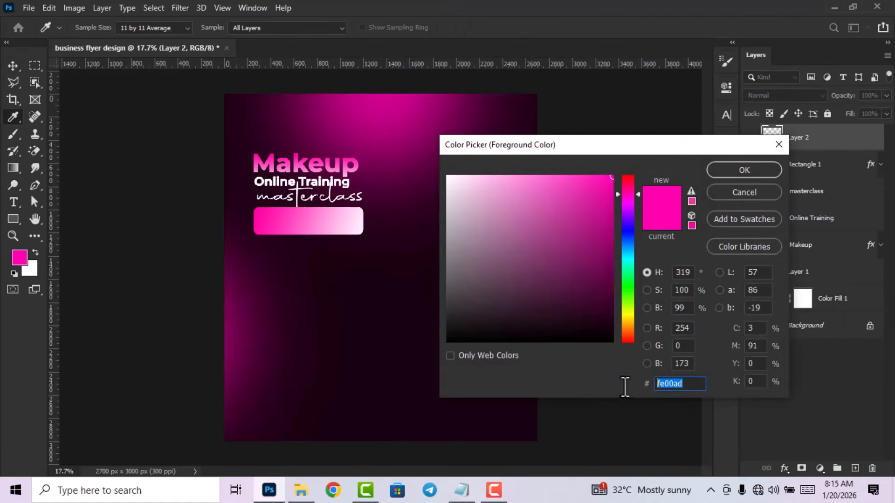
pyautogui.click(745, 171)
pyautogui.click(13, 134)
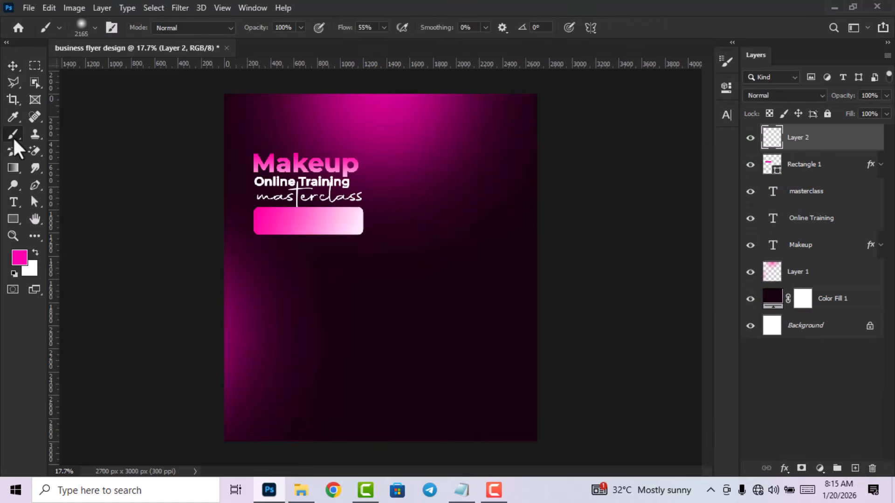
pyautogui.scroll(-1, 470, 270)
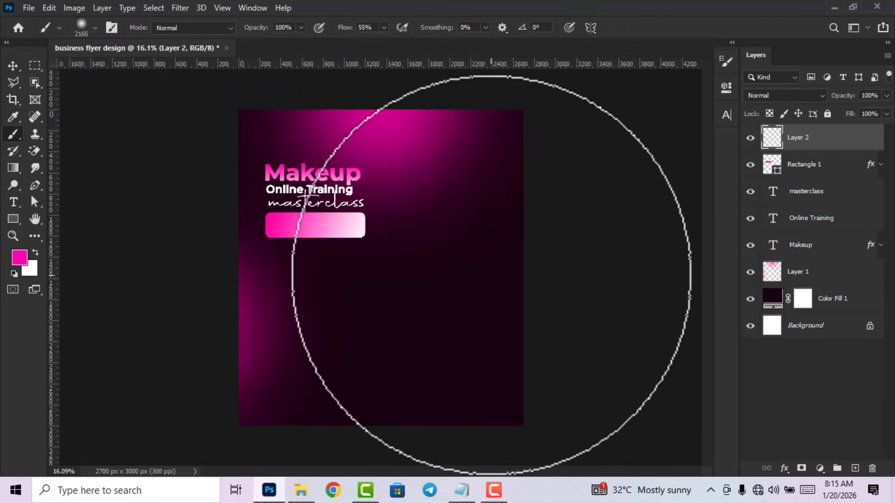
pyautogui.click(544, 308)
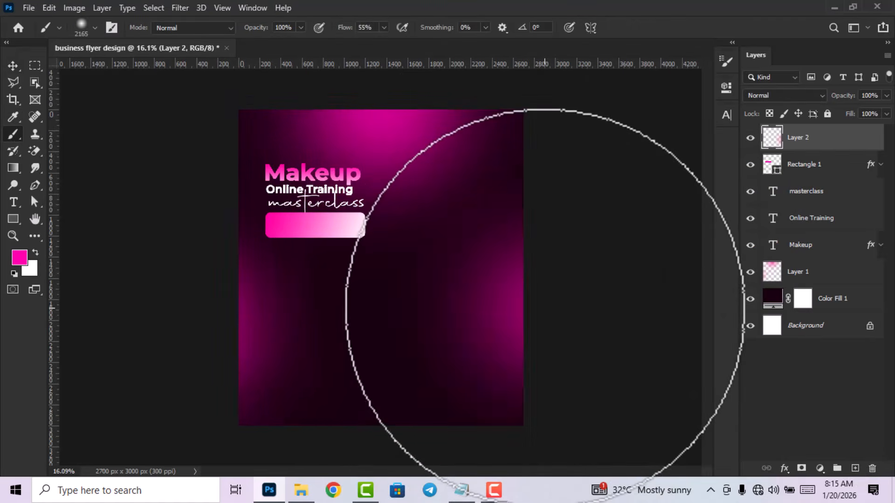
pyautogui.click(541, 312)
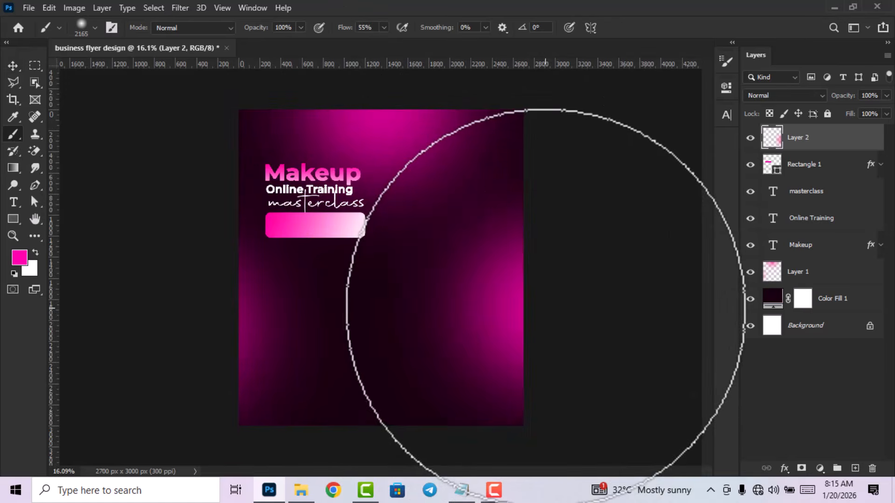
pyautogui.click(13, 65)
pyautogui.click(103, 173)
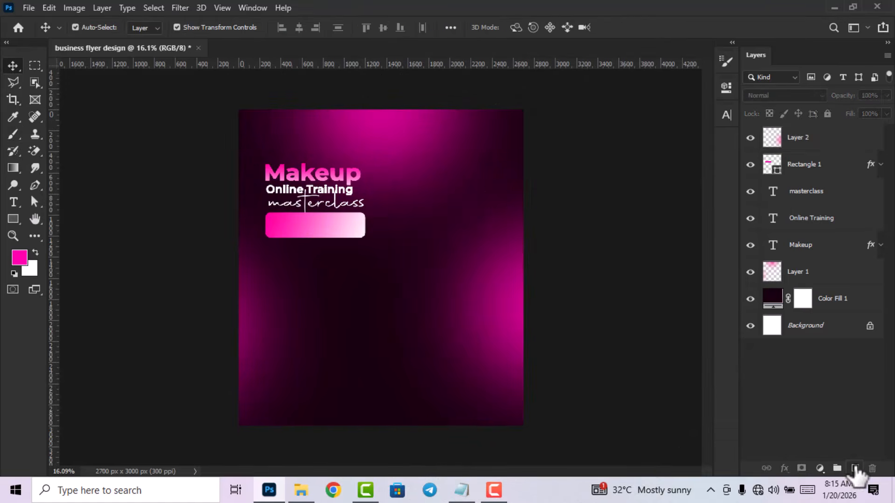
# - Paint a white glow over the canvas's right edge on a new layer, using two dabs of a 1457 px soft round brush
pyautogui.click(855, 469)
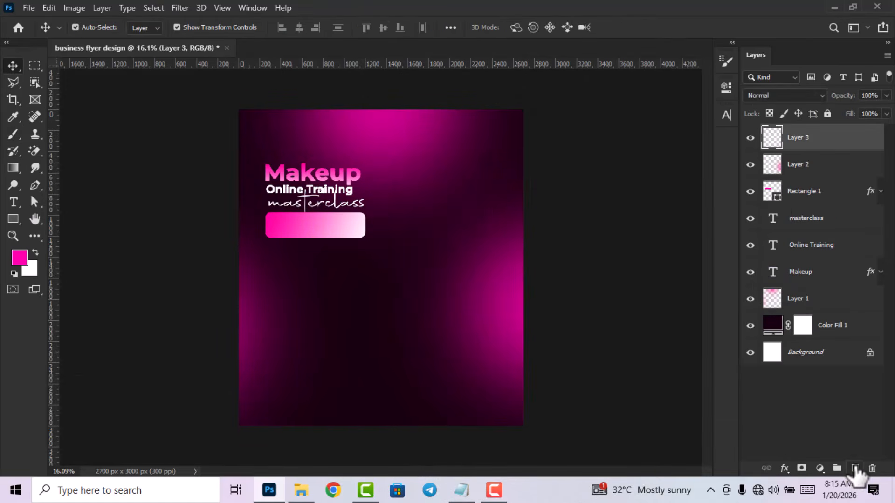
pyautogui.click(35, 252)
pyautogui.click(10, 134)
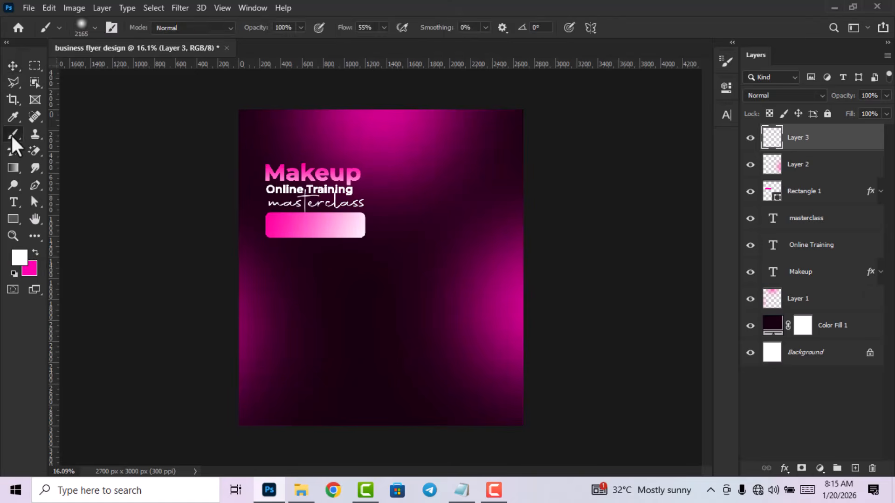
pyautogui.rightClick(576, 290)
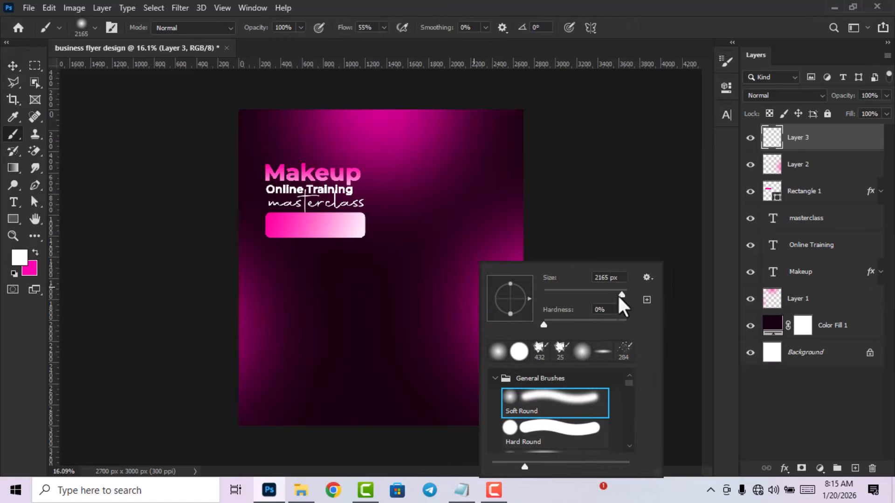
pyautogui.moveTo(621, 293); pyautogui.dragTo(618, 293)
pyautogui.write('1457')
pyautogui.press('Return')
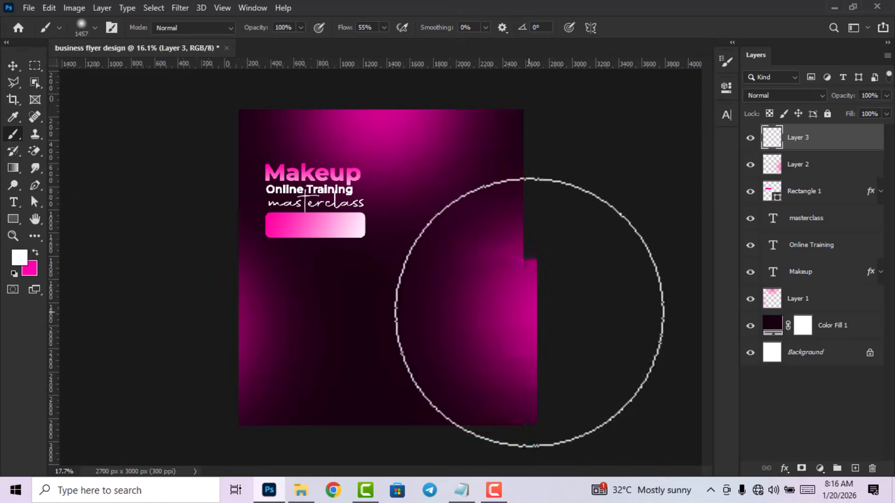
pyautogui.scroll(1, 529, 312)
pyautogui.click(564, 315)
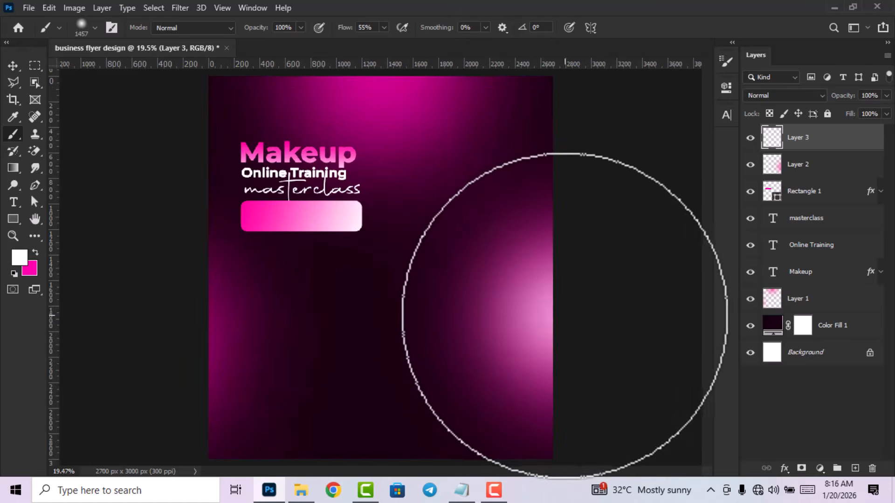
pyautogui.click(555, 326)
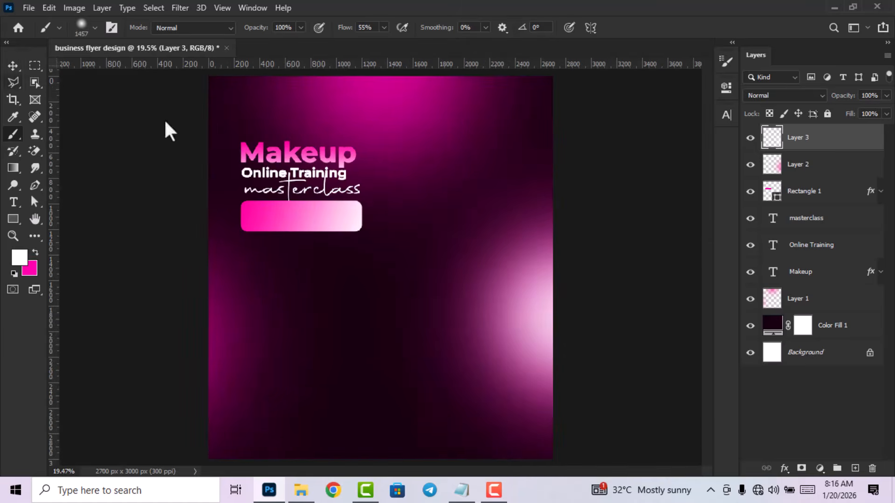
pyautogui.click(13, 65)
# - Add a Normal-mode Outer Glow to the white glow layer with 100% opacity, 15% noise and pink fa4ab8
pyautogui.scroll(-4, 607, 259)
pyautogui.scroll(1, 511, 264)
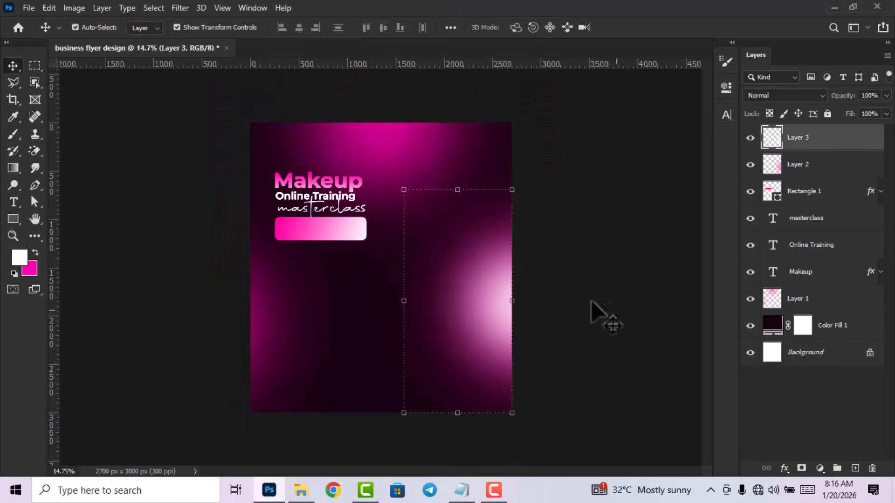
pyautogui.click(785, 468)
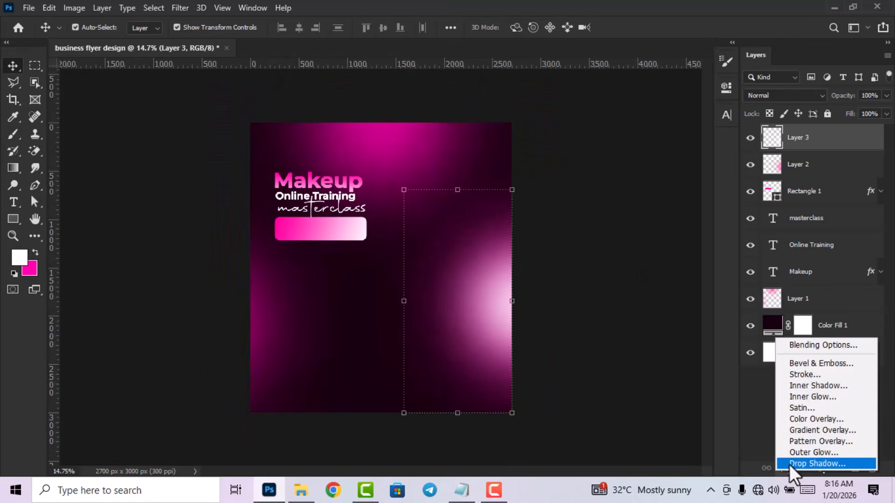
pyautogui.click(798, 454)
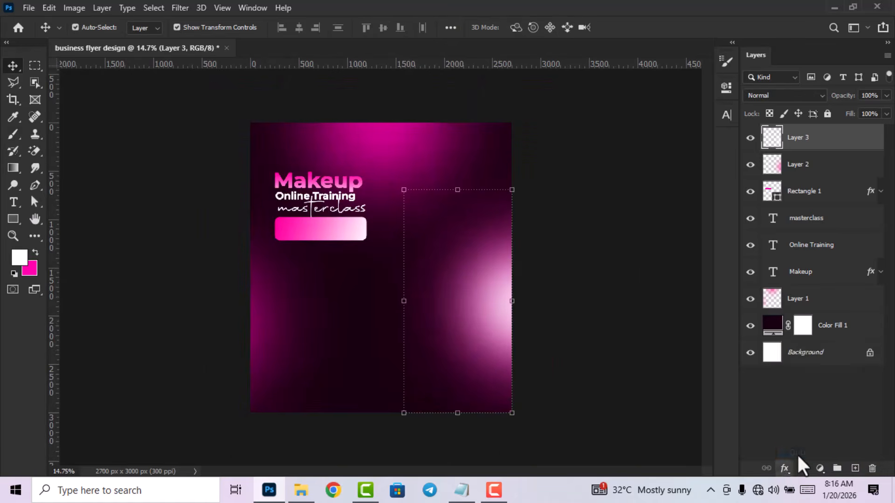
pyautogui.moveTo(537, 82); pyautogui.dragTo(472, 83)
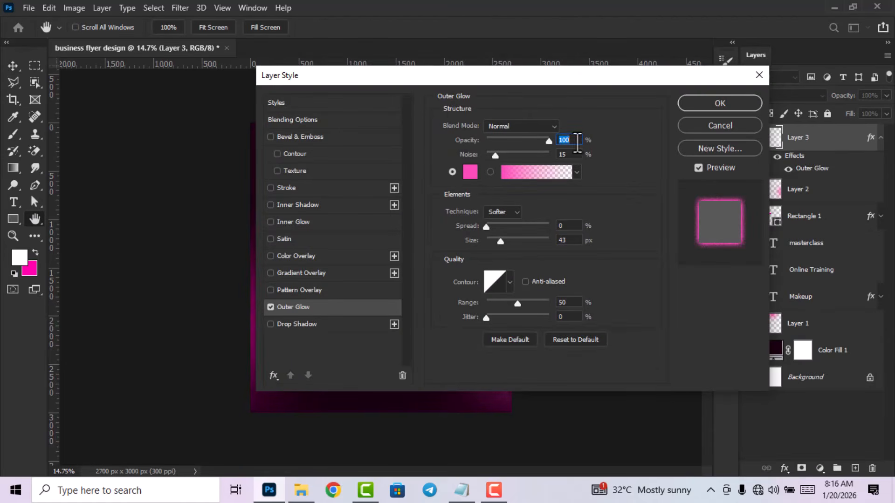
pyautogui.press('Tab')
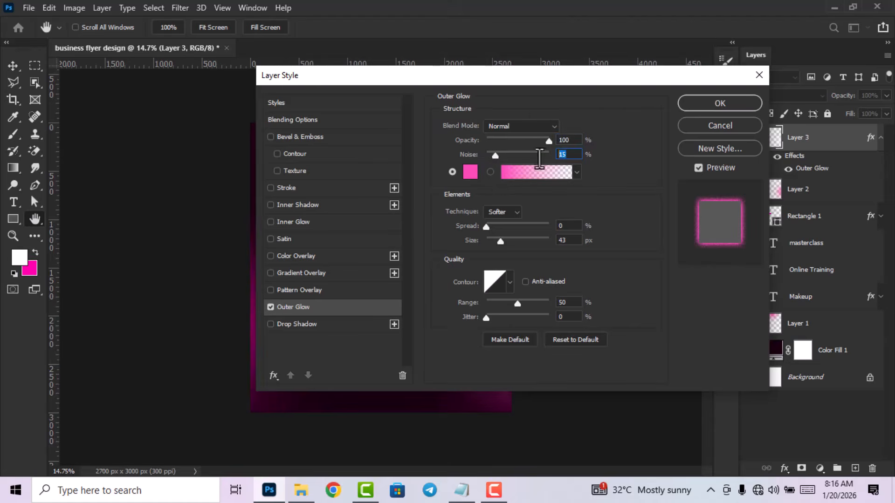
pyautogui.click(472, 175)
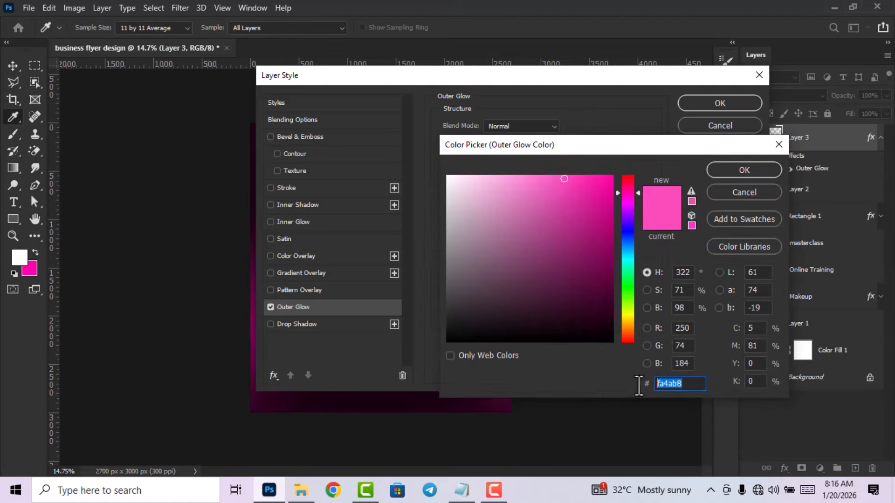
pyautogui.click(745, 169)
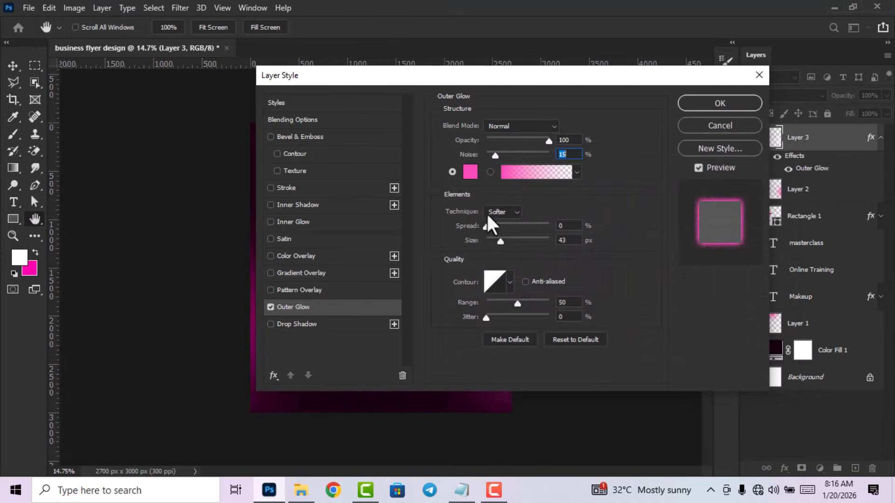
# - Finish the outer glow with the Softer technique, 43 px size, a linear contour, 50% range and 0% jitter
pyautogui.click(509, 213)
pyautogui.click(501, 217)
pyautogui.click(509, 281)
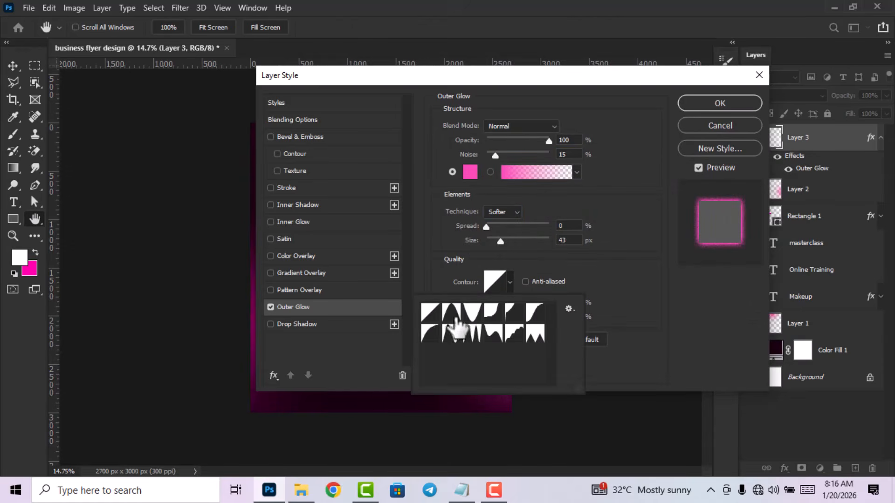
pyautogui.doubleClick(434, 312)
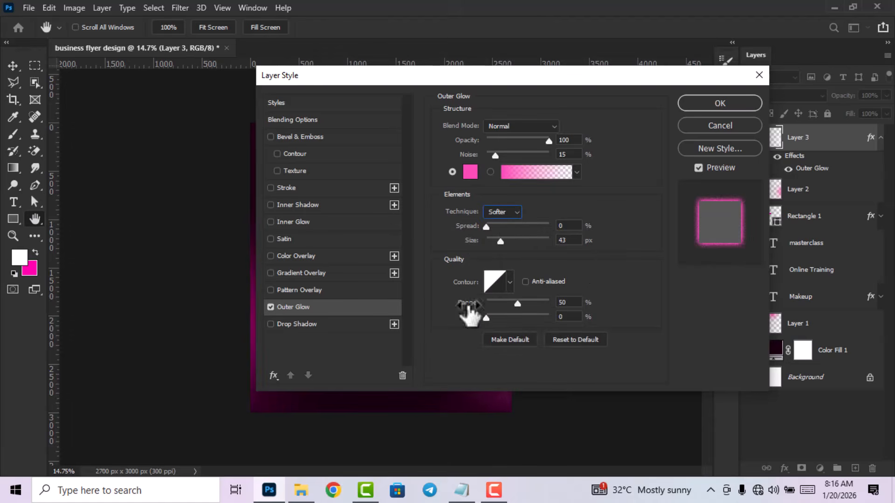
pyautogui.click(574, 318)
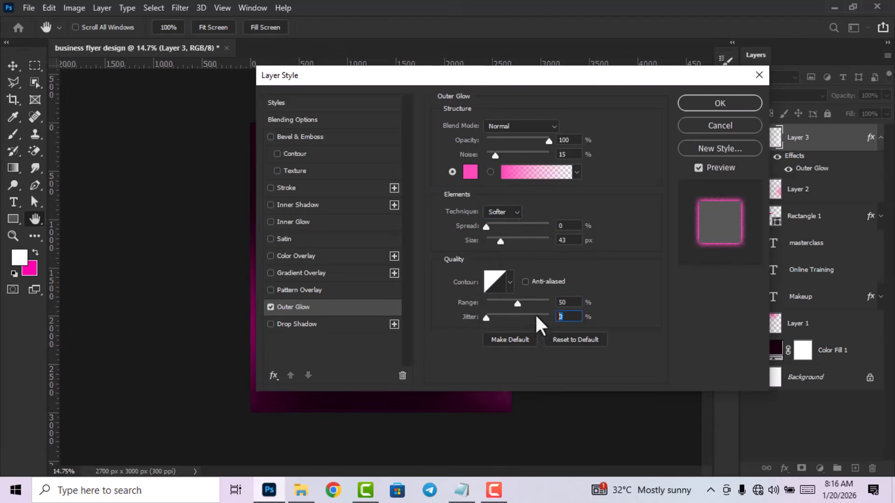
pyautogui.click(703, 103)
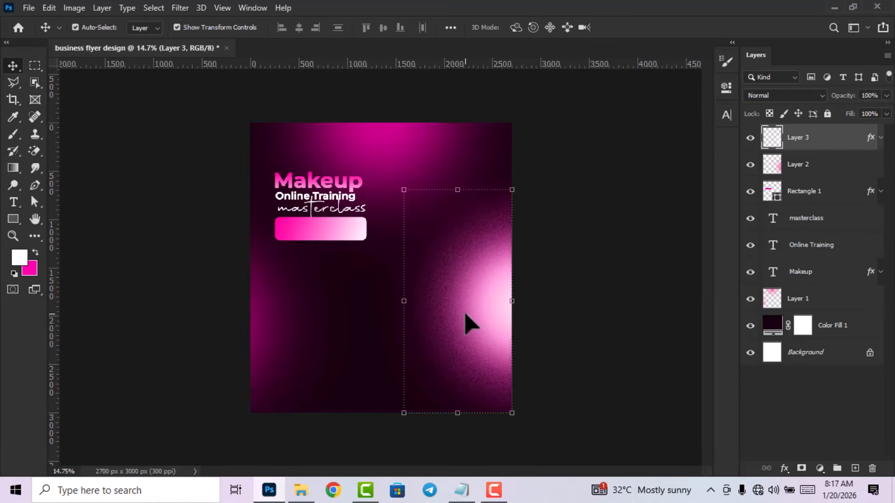
# - Duplicate the white glow layer, rotate the copy about 180°, shrink it and fit it against the canvas's lower left edge
pyautogui.hotkey('ctrl', 'j')
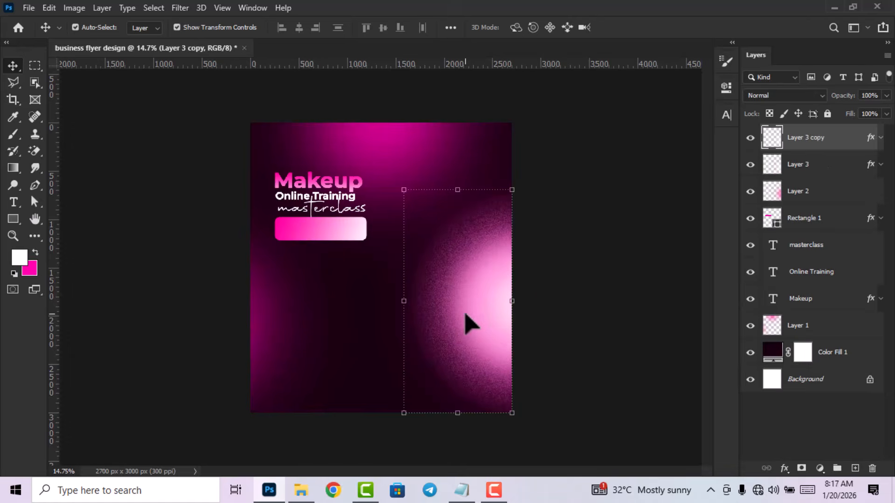
pyautogui.moveTo(500, 321); pyautogui.dragTo(365, 337)
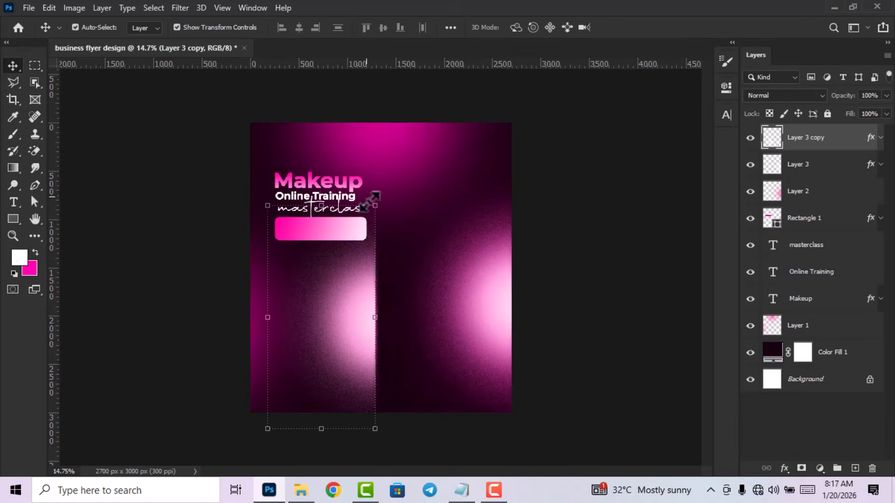
pyautogui.hotkey('ctrl', 't')
pyautogui.moveTo(327, 192); pyautogui.dragTo(341, 358)
pyautogui.moveTo(291, 279); pyautogui.dragTo(266, 341)
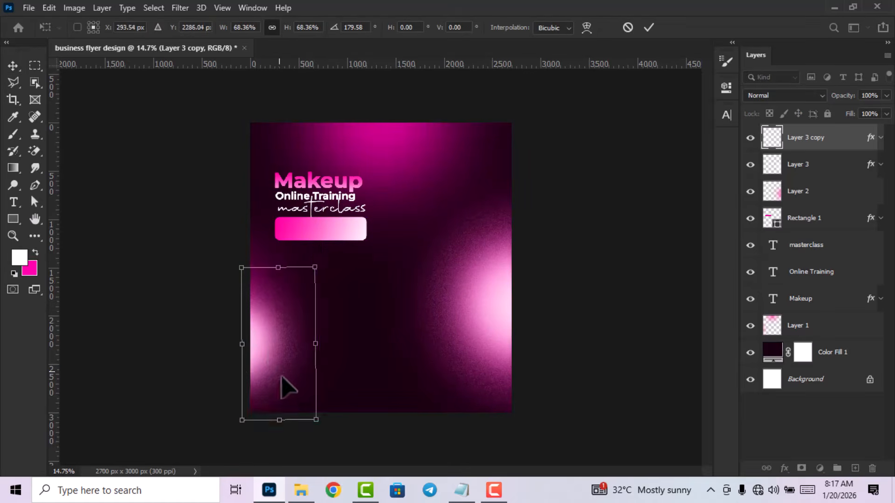
pyautogui.moveTo(298, 431); pyautogui.dragTo(314, 426)
pyautogui.click(648, 29)
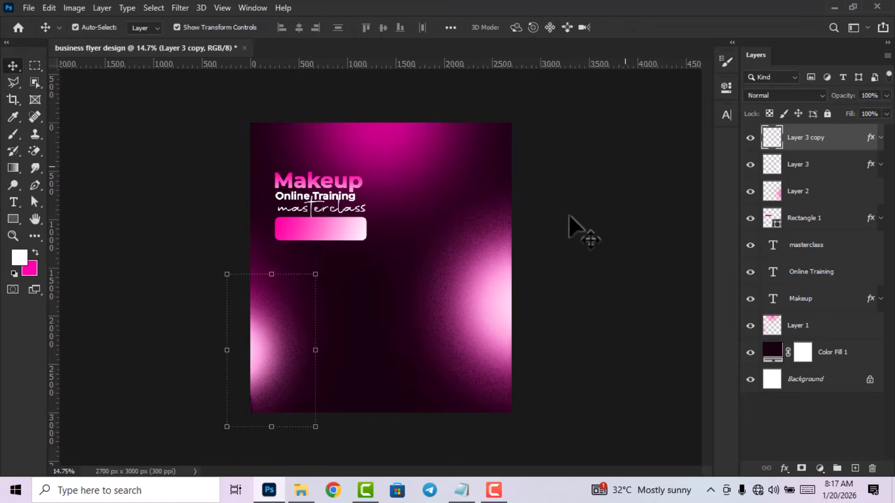
# - Place the portrait photo of the woman in the pink blazer from the New folder into the flyer and rasterize its layer
pyautogui.click(569, 216)
pyautogui.scroll(-1, 570, 216)
pyautogui.click(302, 492)
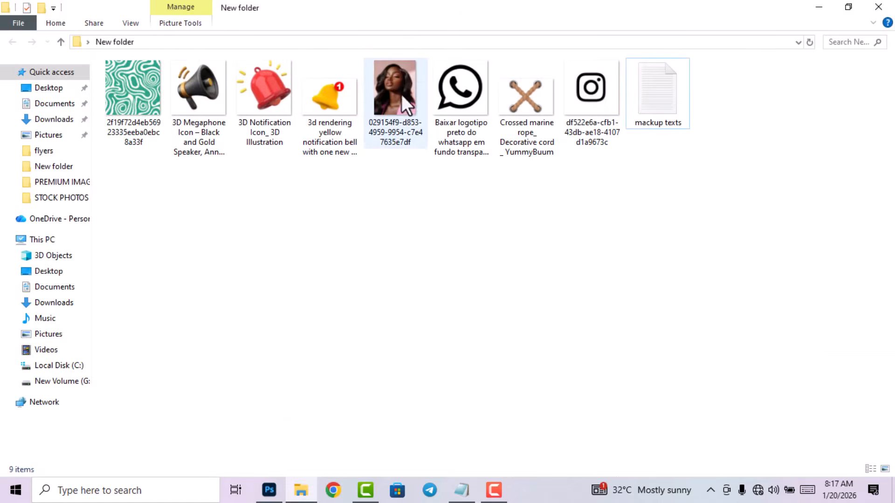
pyautogui.moveTo(395, 88); pyautogui.dragTo(401, 347)
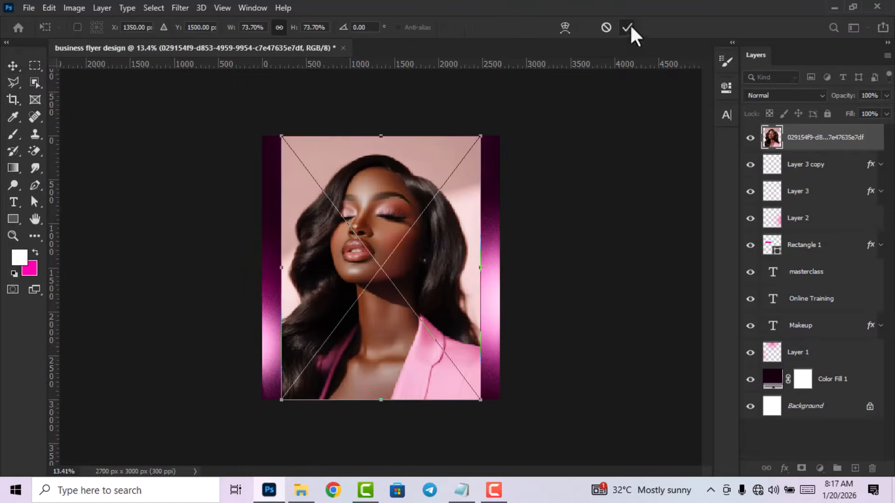
pyautogui.click(628, 27)
pyautogui.rightClick(814, 140)
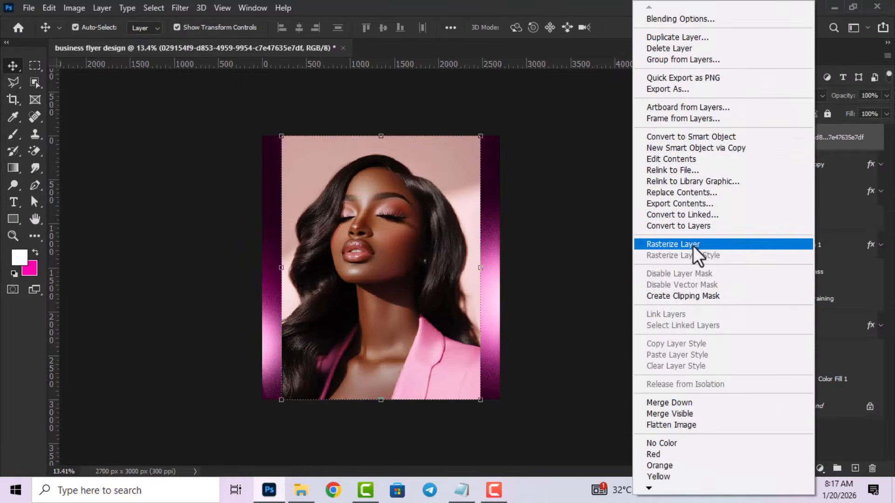
pyautogui.click(693, 244)
# - Select the portrait's subject automatically and hide the photo's background with a layer mask
pyautogui.scroll(1, 448, 280)
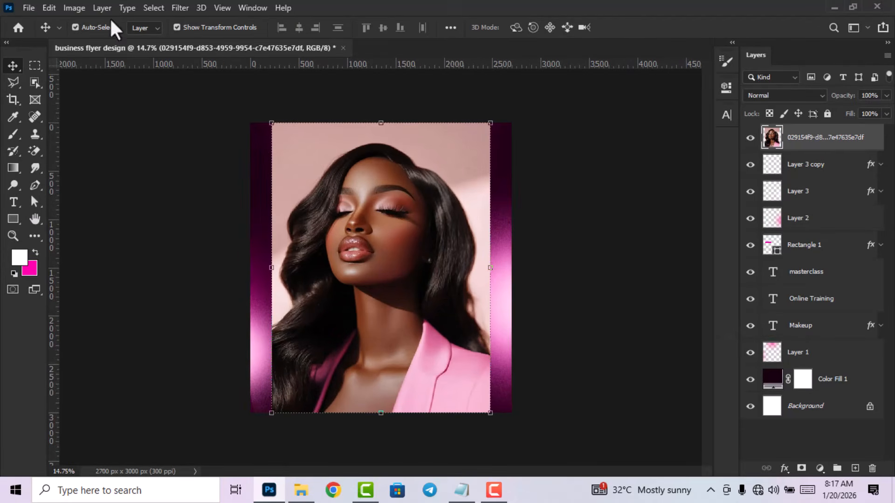
pyautogui.click(150, 9)
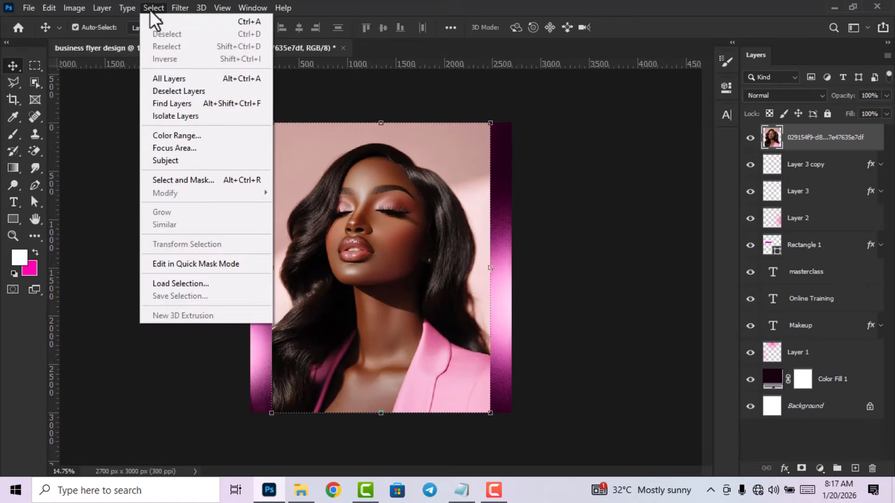
pyautogui.click(177, 160)
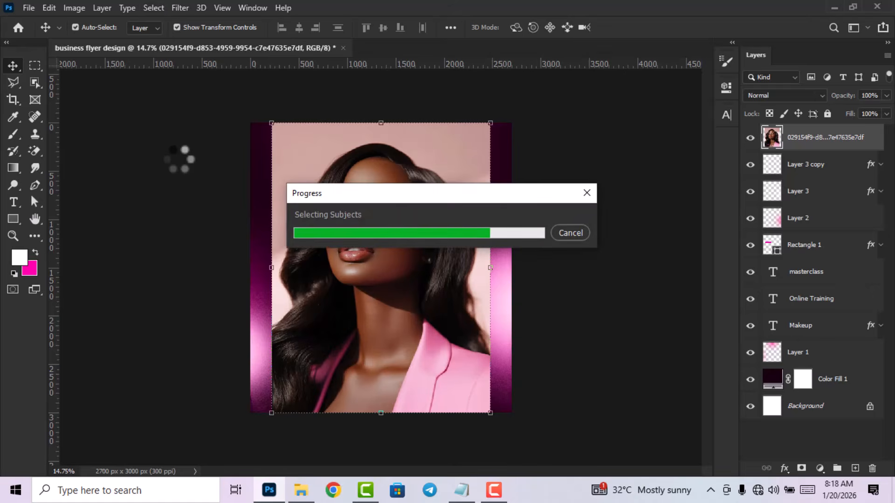
pyautogui.click(802, 469)
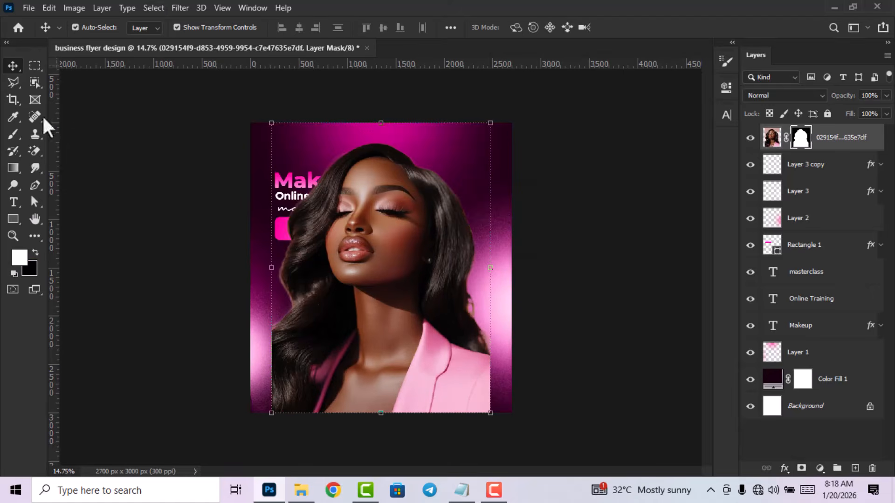
# - Scale the masked portrait to about 80% and move it to the flyer's lower right, centred near X 1911 px, Y 1708 px
pyautogui.moveTo(490, 413); pyautogui.dragTo(411, 307)
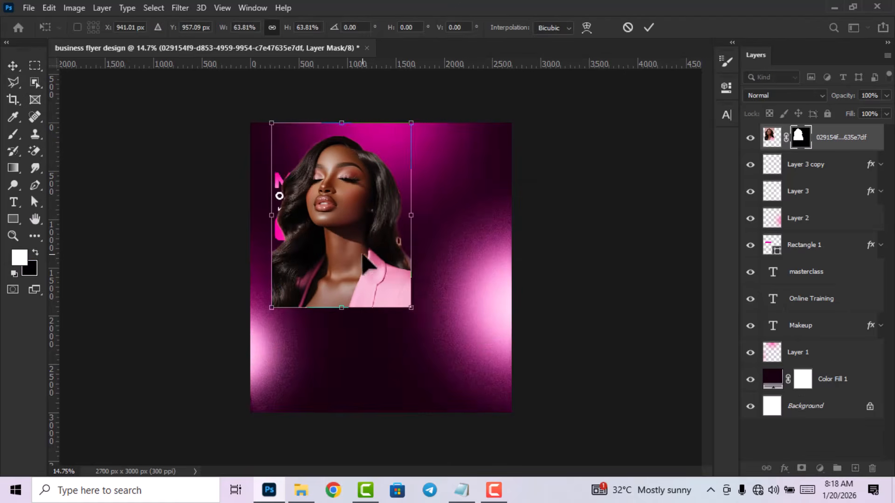
pyautogui.moveTo(355, 252); pyautogui.dragTo(444, 384)
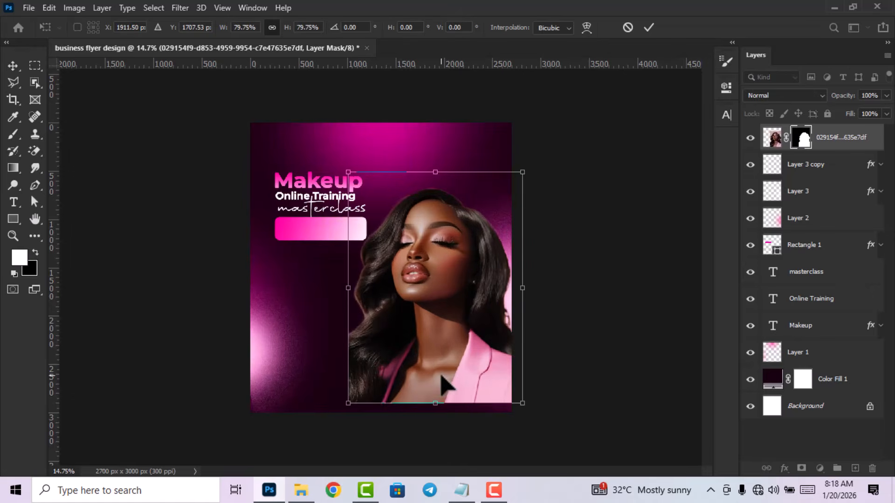
pyautogui.click(647, 28)
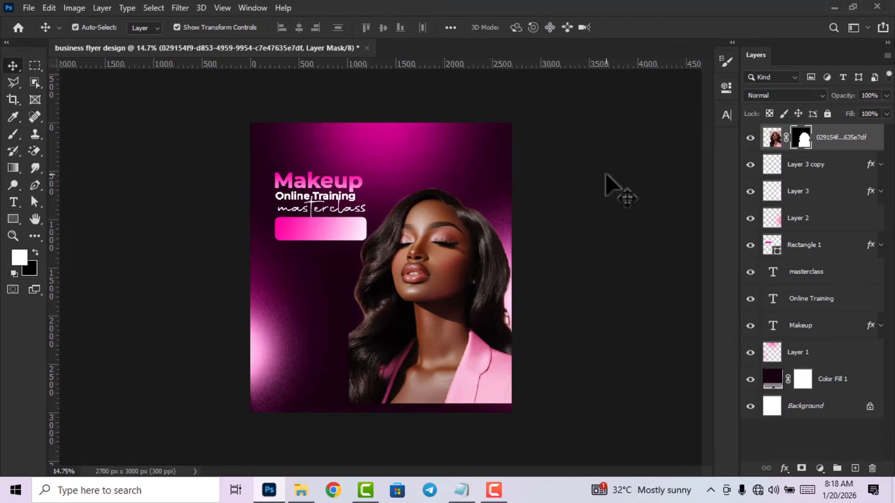
pyautogui.click(607, 175)
# - Convert the masked portrait layer to a smart object
pyautogui.scroll(-3, 363, 241)
pyautogui.scroll(2, 364, 240)
pyautogui.click(825, 145)
pyautogui.rightClick(825, 145)
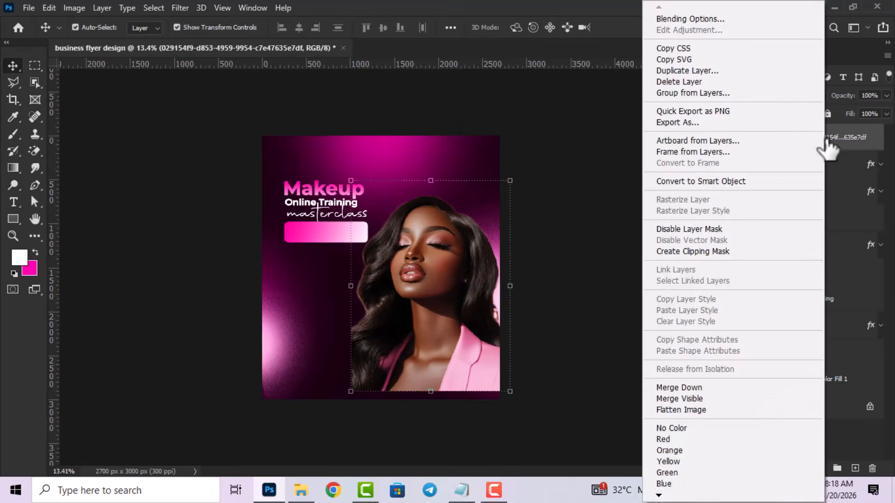
pyautogui.click(740, 181)
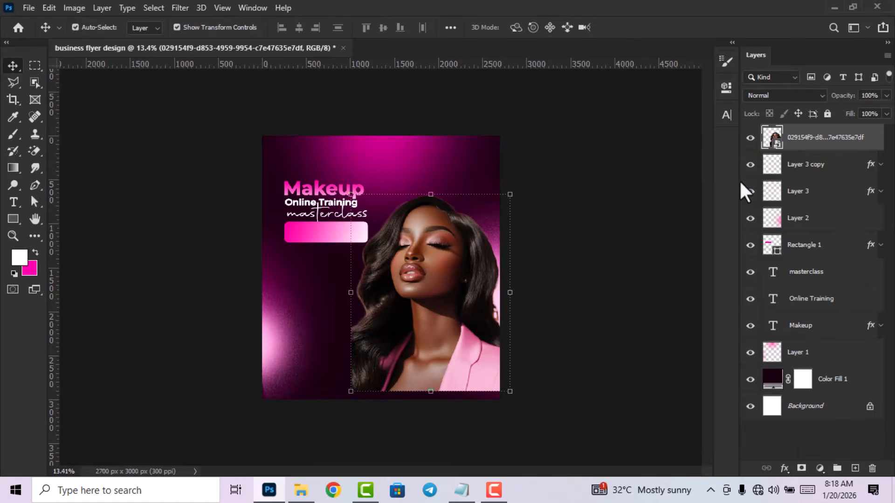
# - Apply Color Balance to the portrait, setting the magenta-green level to -13 for the shadows and -30 for the midtones
pyautogui.click(73, 6)
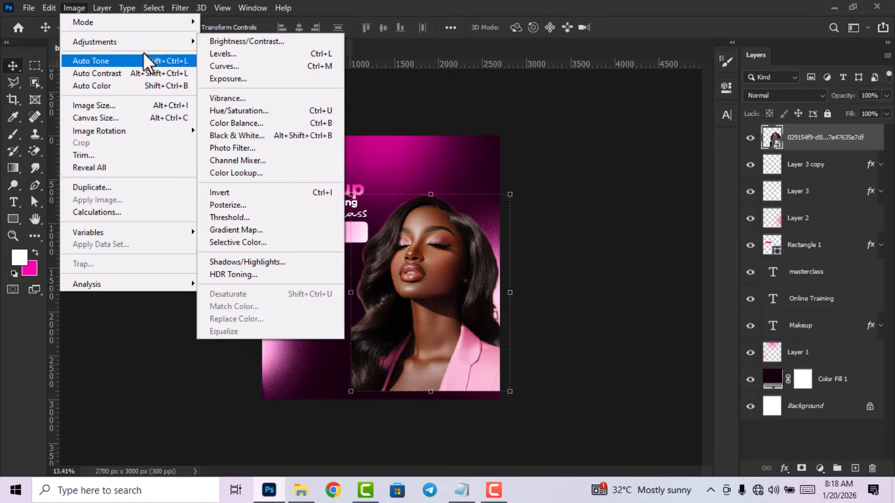
pyautogui.click(242, 124)
pyautogui.moveTo(352, 96); pyautogui.dragTo(589, 83)
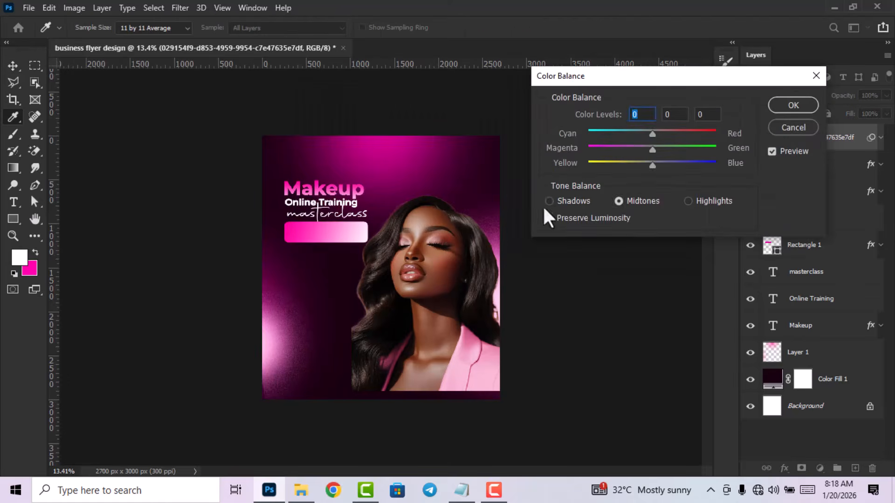
pyautogui.click(549, 200)
pyautogui.moveTo(606, 80); pyautogui.dragTo(540, 76)
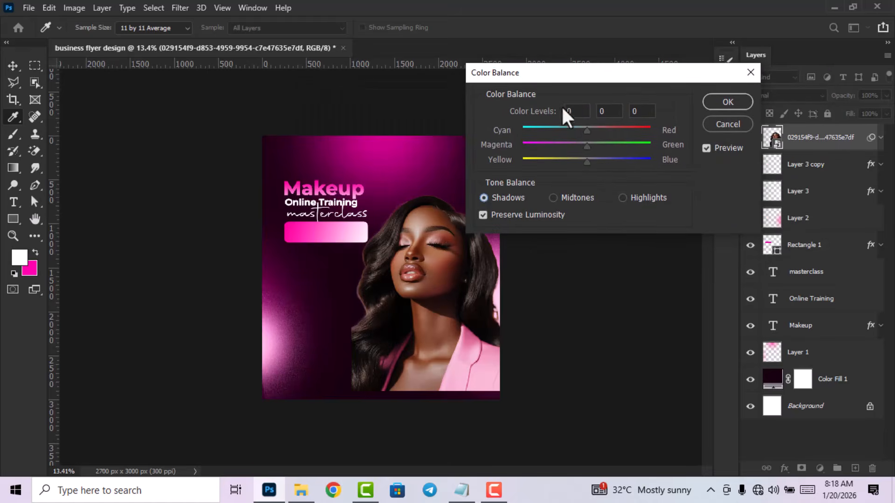
pyautogui.doubleClick(606, 112)
pyautogui.write('-13')
pyautogui.click(553, 197)
pyautogui.doubleClick(606, 111)
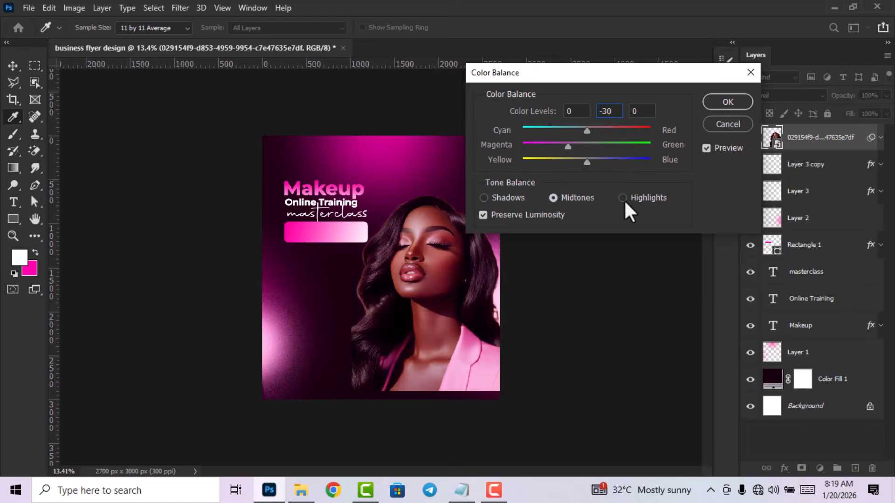
# - Set the magenta-green level of the highlights to +30 and apply the portrait's Color Balance
pyautogui.click(624, 199)
pyautogui.doubleClick(603, 111)
pyautogui.write('+30')
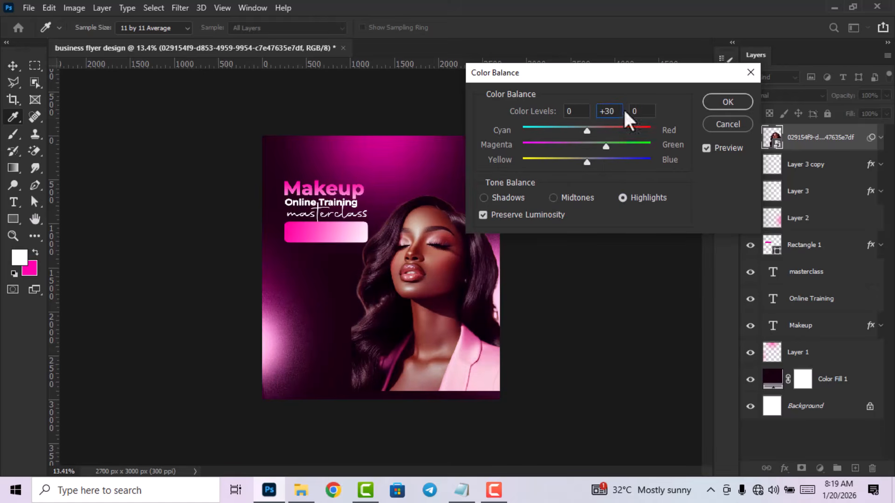
pyautogui.doubleClick(637, 111)
pyautogui.click(728, 102)
pyautogui.press('v')
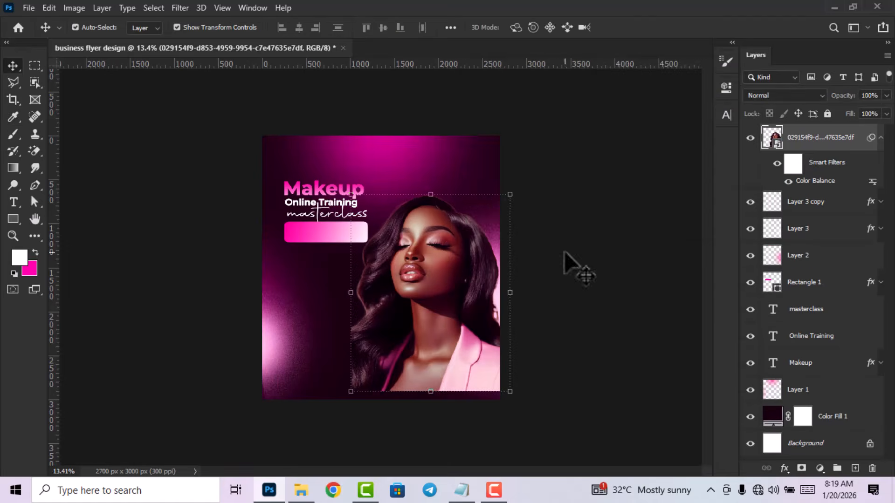
# - In the Camera Raw Filter, set the portrait's exposure to +0.80, contrast +20, highlights +16, shadows +3 and whites +21
pyautogui.click(179, 8)
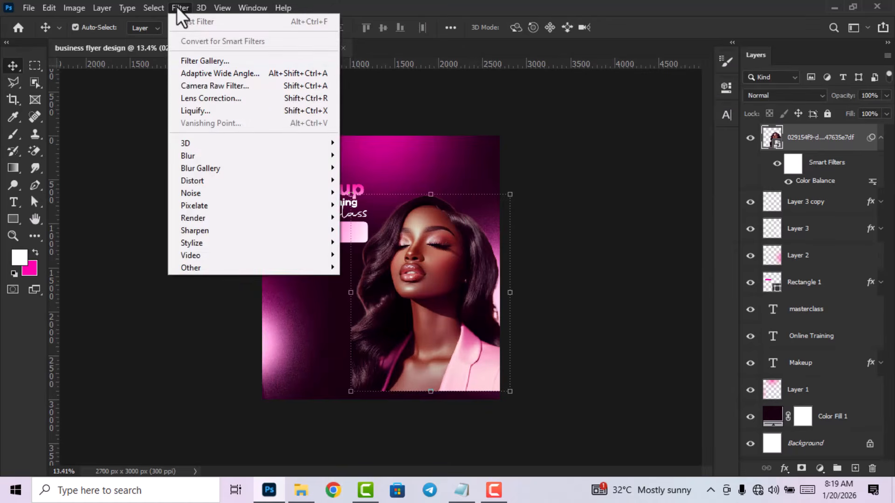
pyautogui.click(195, 86)
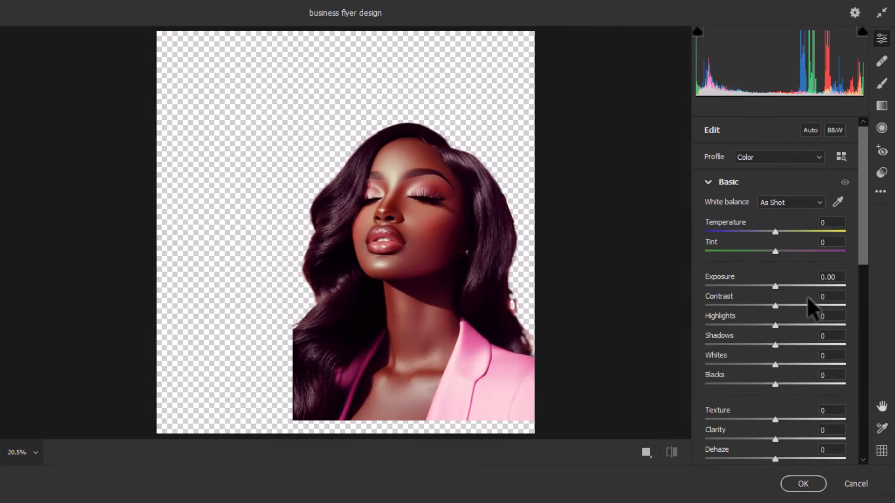
pyautogui.scroll(-1, 808, 299)
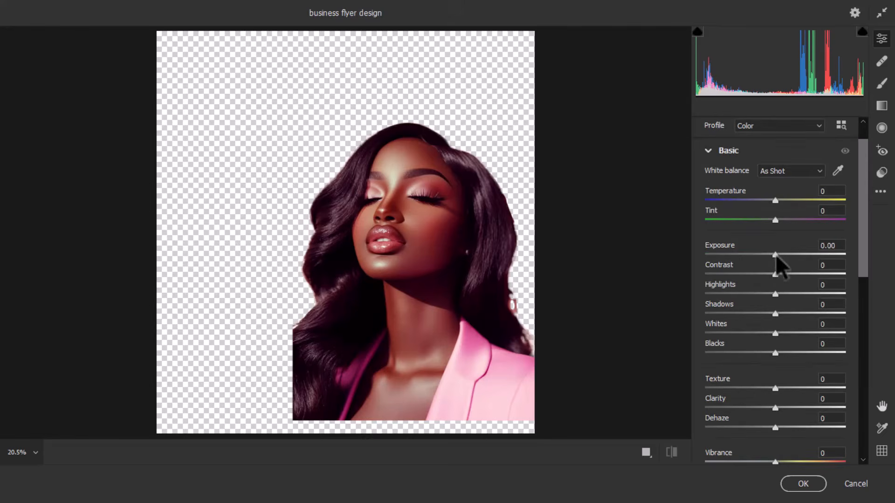
pyautogui.moveTo(777, 257); pyautogui.dragTo(787, 259)
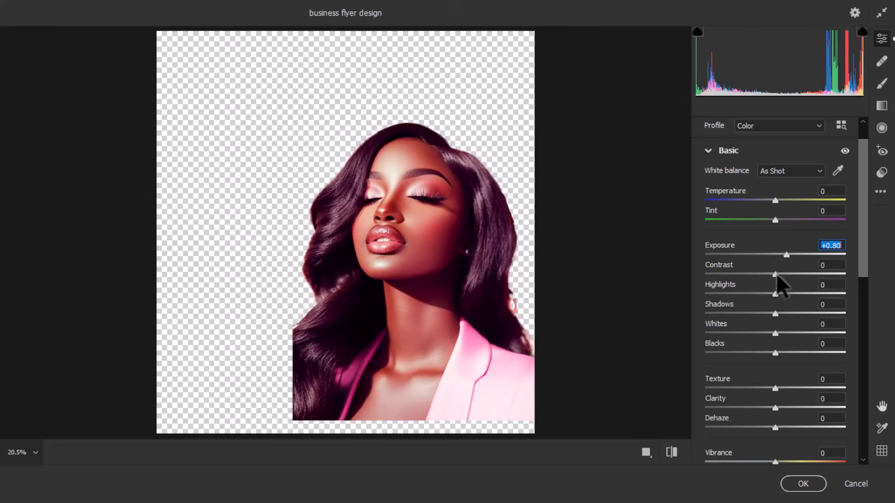
pyautogui.moveTo(775, 273); pyautogui.dragTo(788, 273)
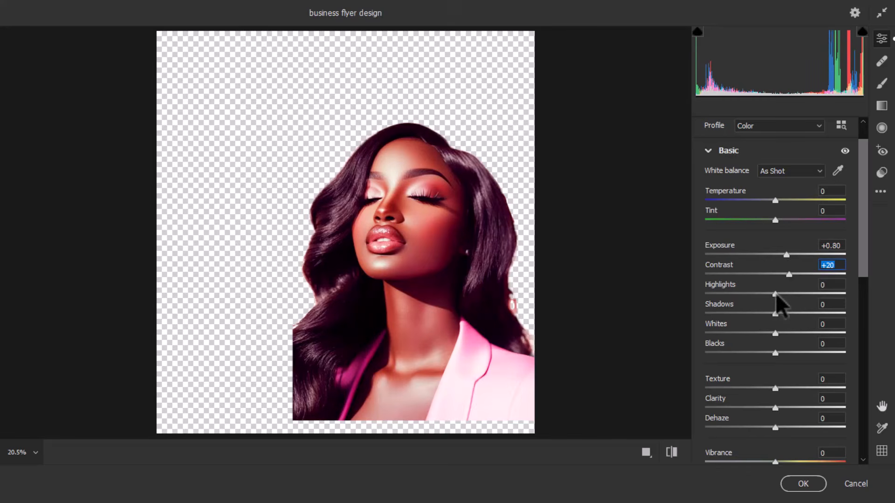
pyautogui.moveTo(776, 294); pyautogui.dragTo(787, 295)
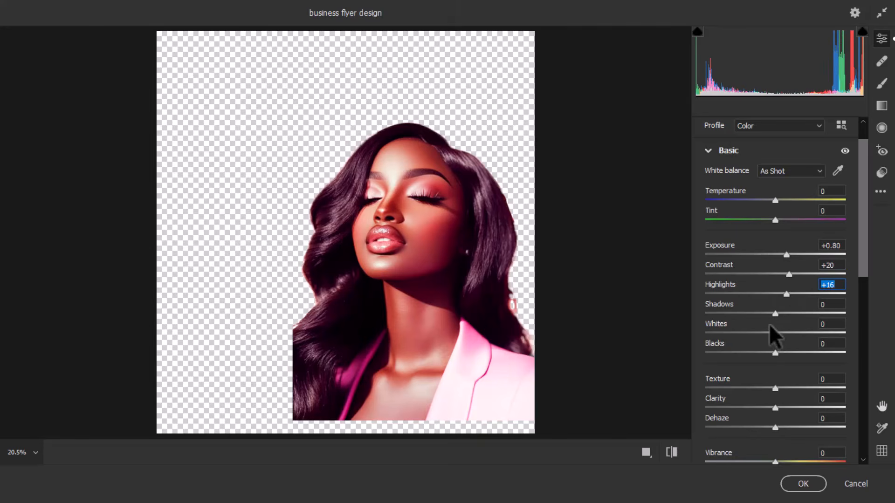
pyautogui.moveTo(775, 314); pyautogui.dragTo(777, 313)
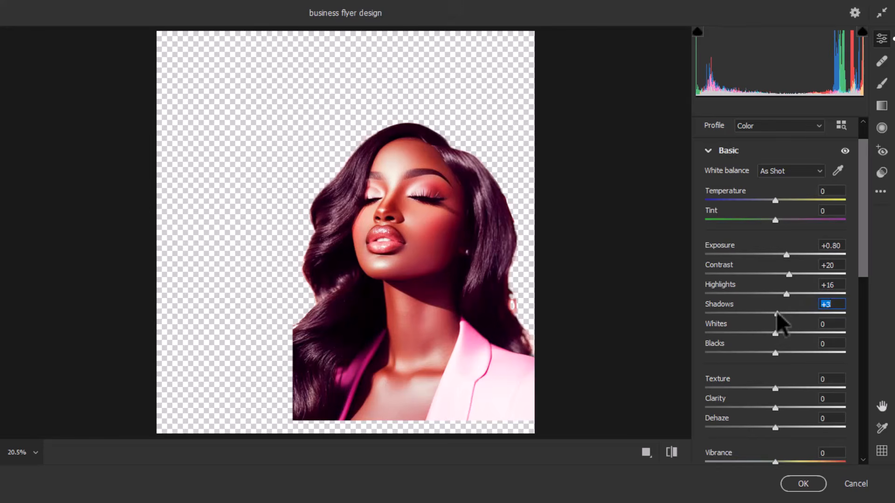
pyautogui.moveTo(775, 332); pyautogui.dragTo(790, 333)
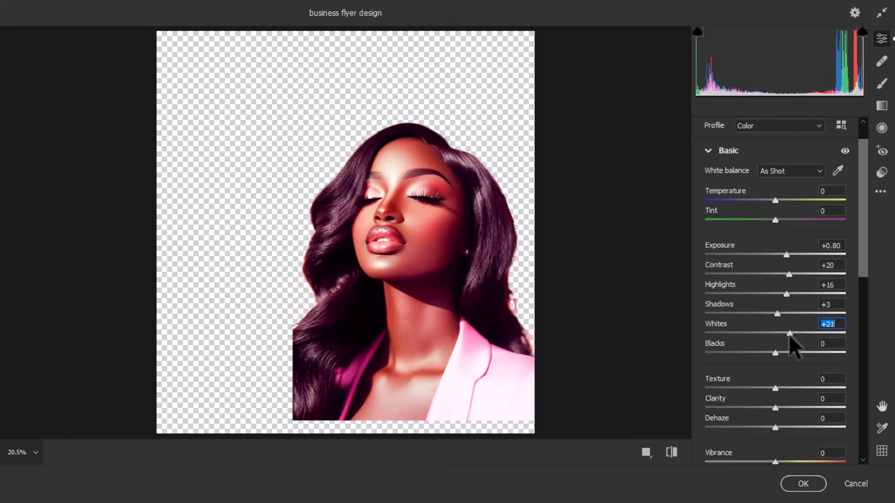
# - Set the overall saturation to +4, reds saturation to +92 and oranges saturation to +40, and apply the Camera Raw Filter
pyautogui.scroll(-5, 791, 329)
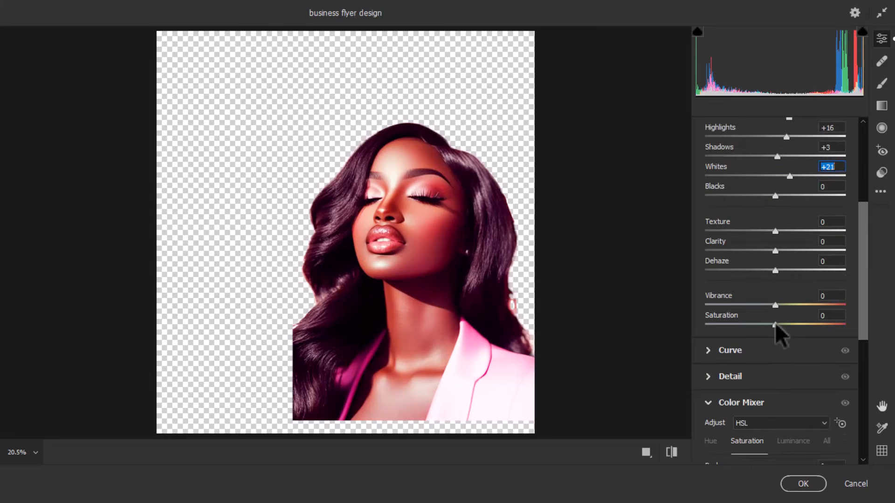
pyautogui.moveTo(776, 323); pyautogui.dragTo(778, 323)
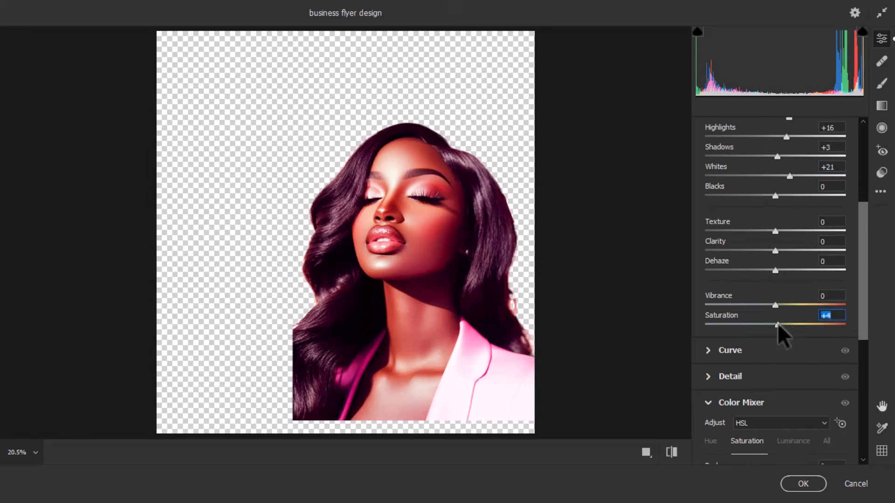
pyautogui.scroll(-6, 778, 323)
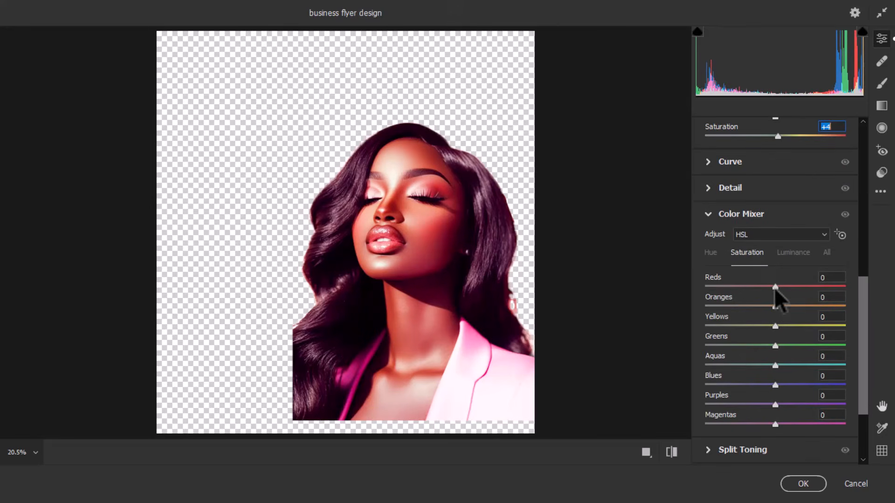
pyautogui.moveTo(776, 287); pyautogui.dragTo(839, 293)
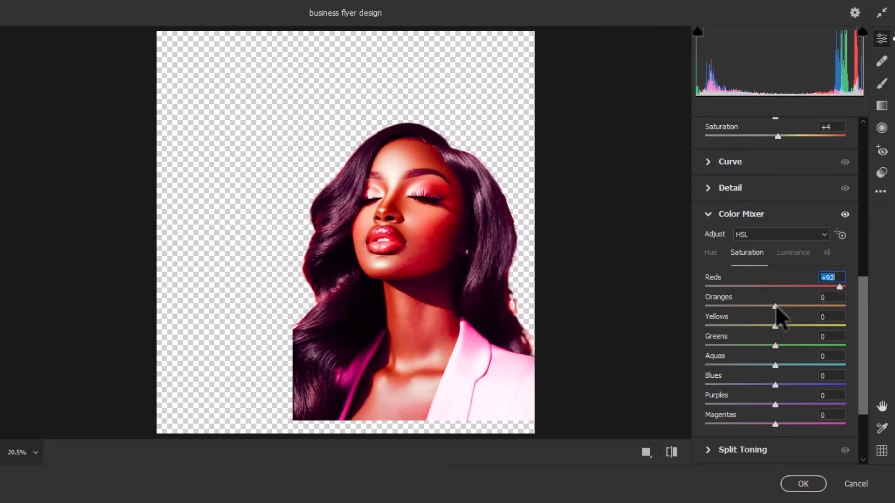
pyautogui.moveTo(776, 307); pyautogui.dragTo(805, 309)
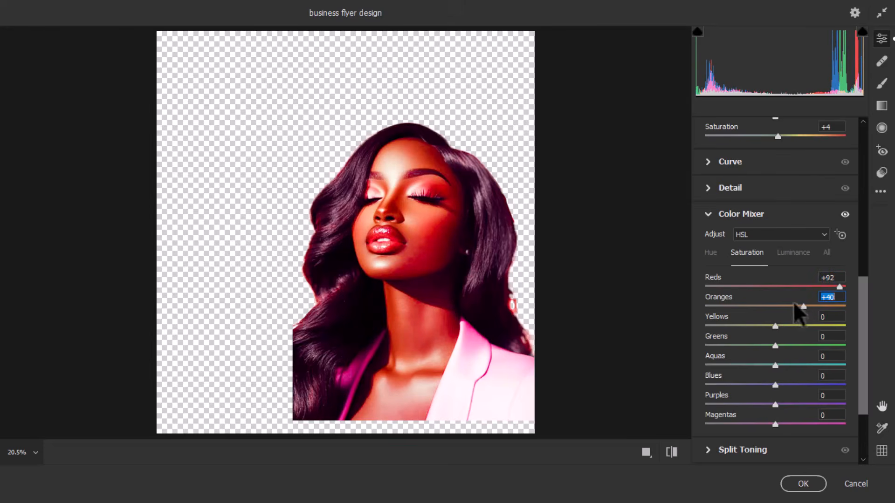
pyautogui.scroll(-3, 794, 302)
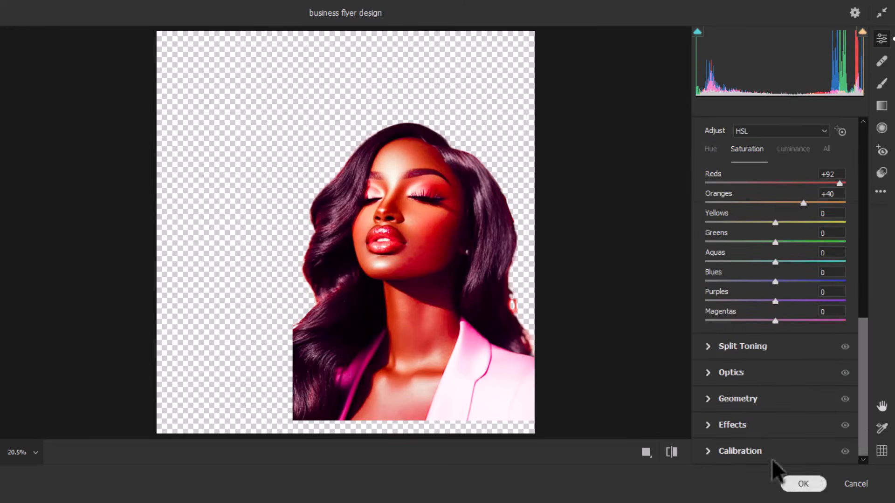
pyautogui.click(795, 483)
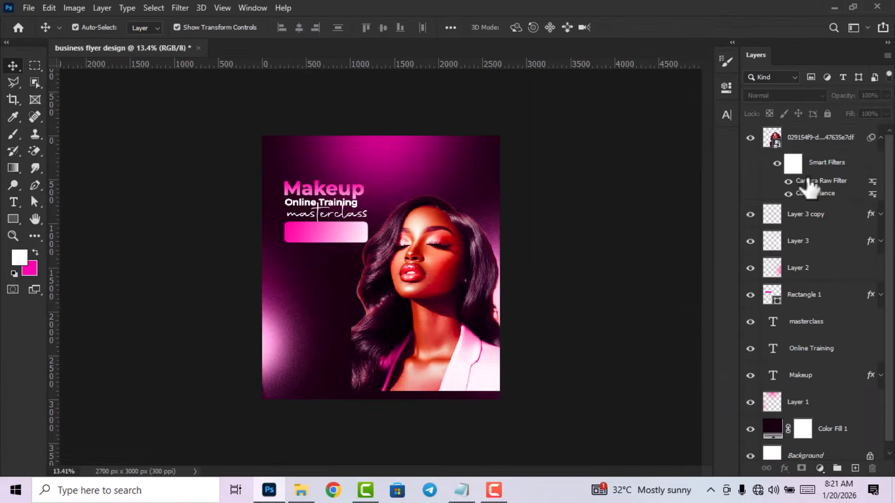
pyautogui.click(882, 137)
# - Add a new empty layer above the portrait and clip it to the portrait
pyautogui.click(799, 139)
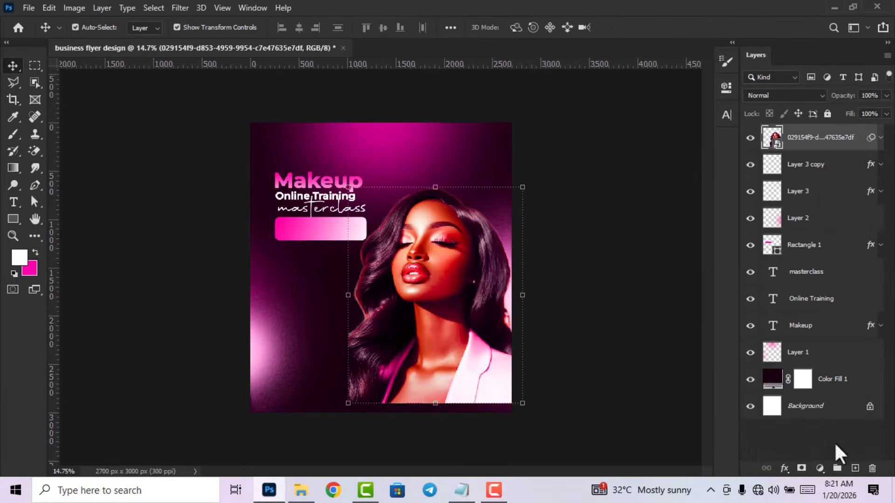
pyautogui.click(856, 469)
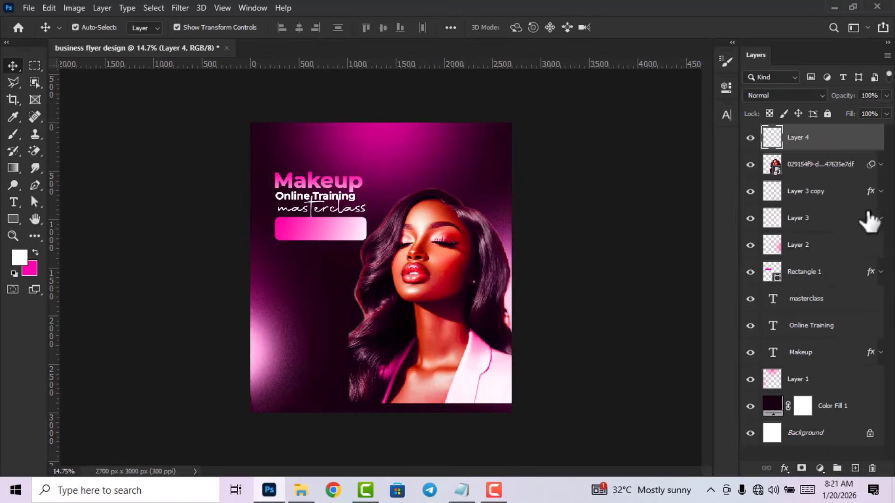
pyautogui.rightClick(833, 142)
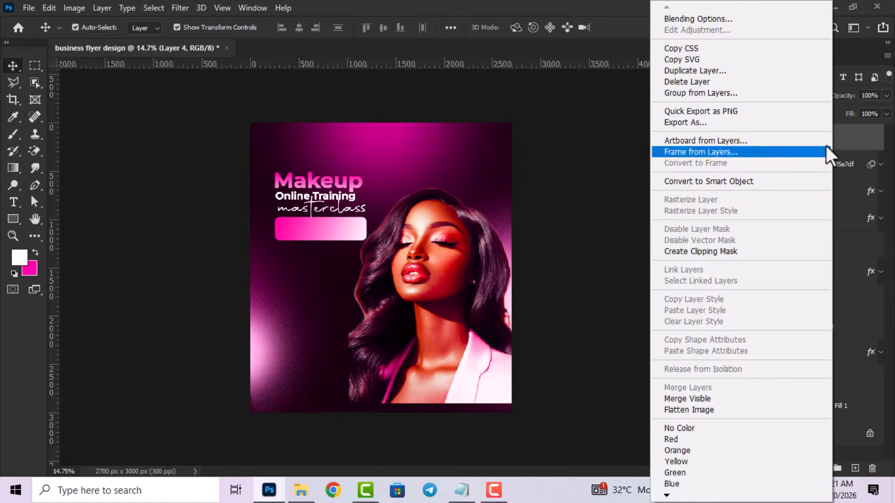
pyautogui.click(739, 255)
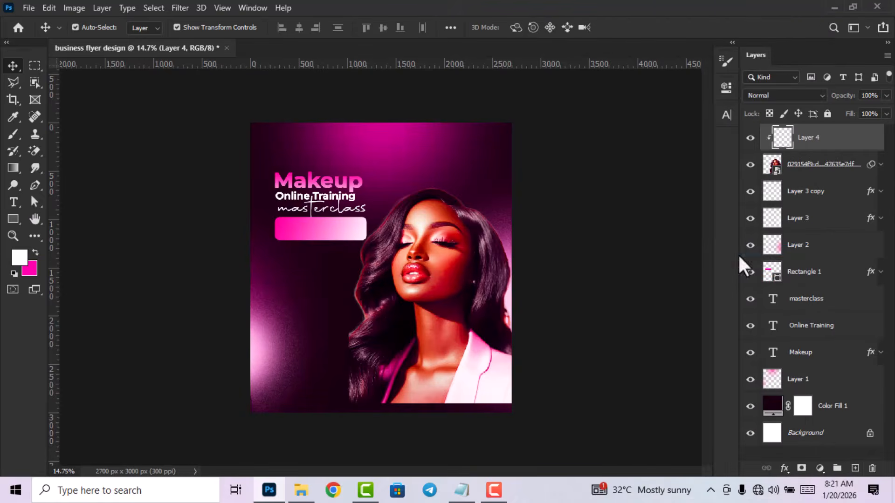
# - Paint a soft pink glow over the hair and face on the portrait's right side with a 1457 px brush at 55% flow
pyautogui.click(35, 251)
pyautogui.click(13, 134)
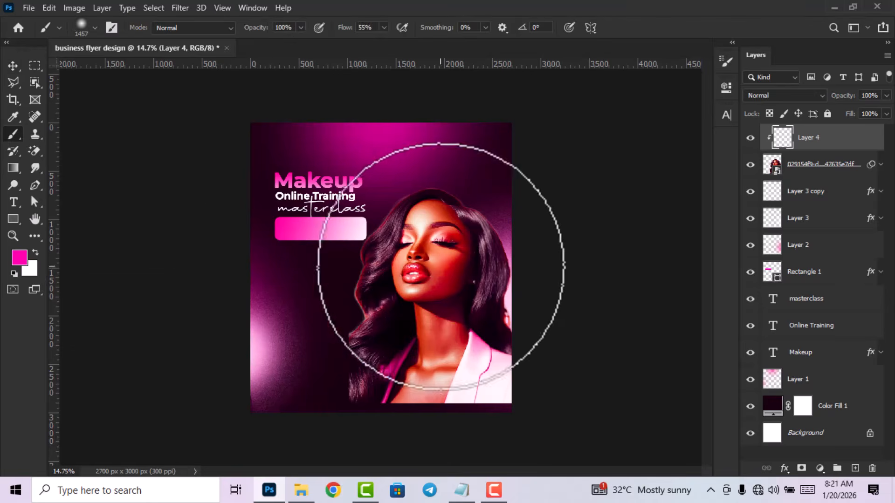
pyautogui.moveTo(537, 262)
pyautogui.mouseDown()
pyautogui.moveTo(507, 313)
pyautogui.moveTo(504, 236)
pyautogui.moveTo(538, 236)
pyautogui.moveTo(503, 343)
pyautogui.moveTo(411, 364)
pyautogui.mouseUp()
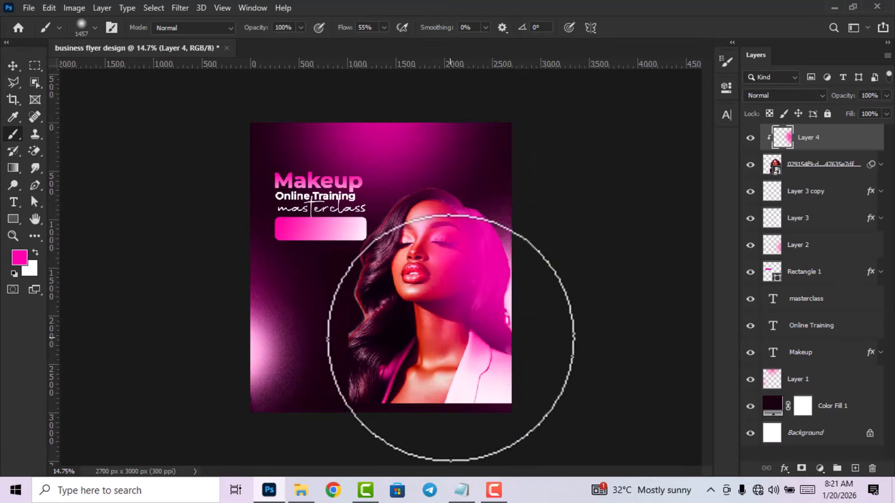
pyautogui.click(12, 66)
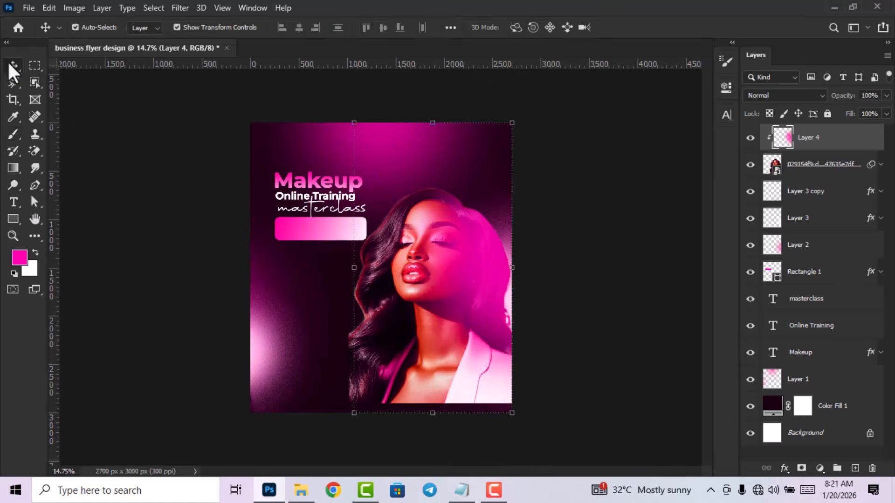
# - Blend the clipped pink glow layer in Screen mode at 66% opacity
pyautogui.click(767, 95)
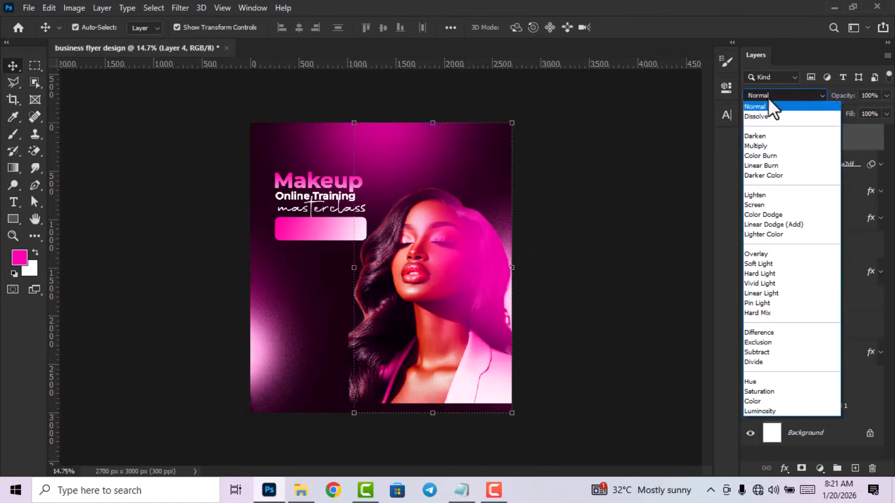
pyautogui.click(778, 205)
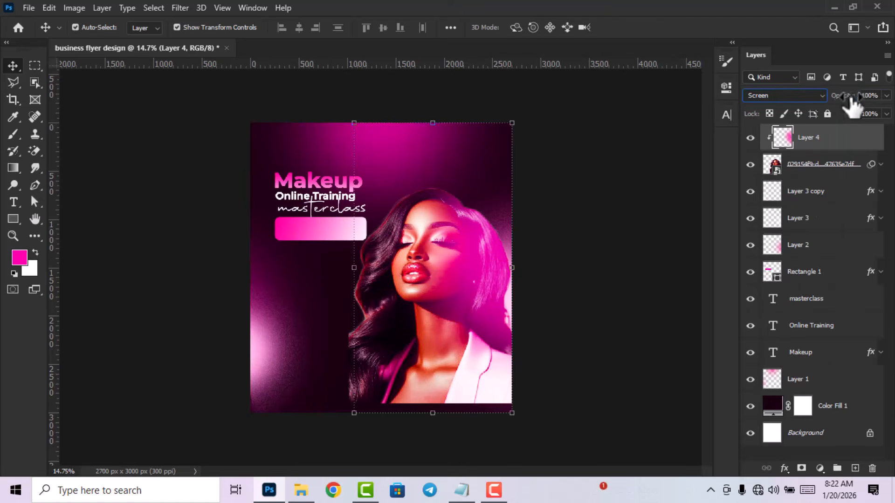
pyautogui.moveTo(849, 99); pyautogui.dragTo(847, 98)
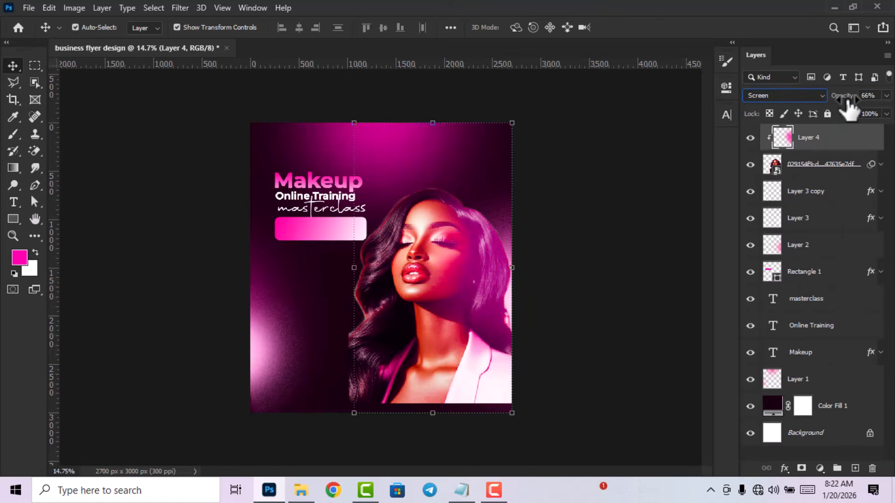
pyautogui.click(578, 273)
# - Rasterize the portrait's smart object layer
pyautogui.scroll(-2, 495, 282)
pyautogui.scroll(1, 476, 292)
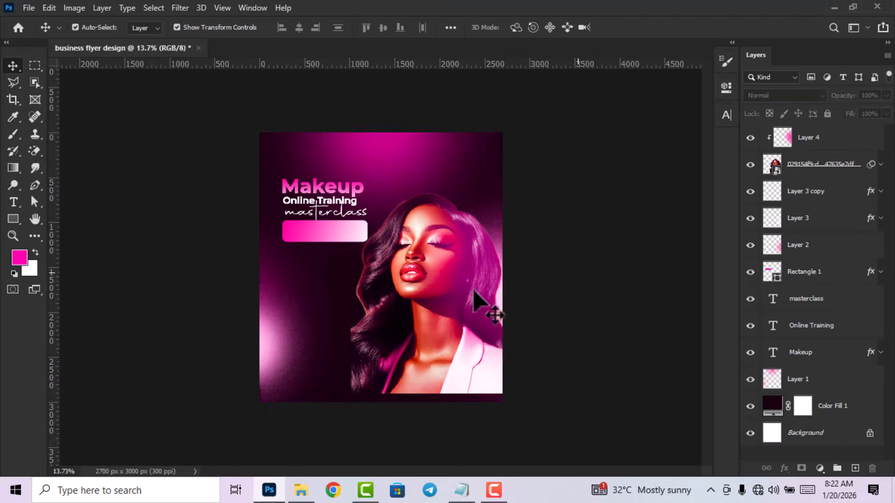
pyautogui.click(508, 342)
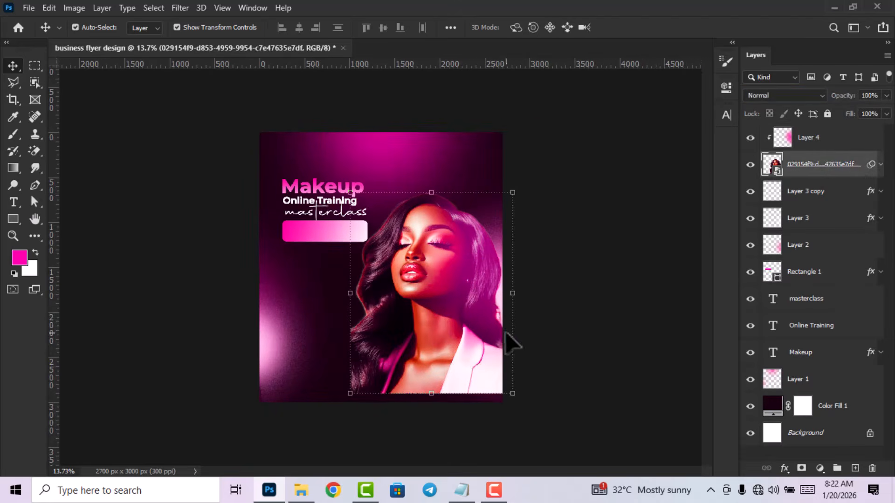
pyautogui.rightClick(855, 169)
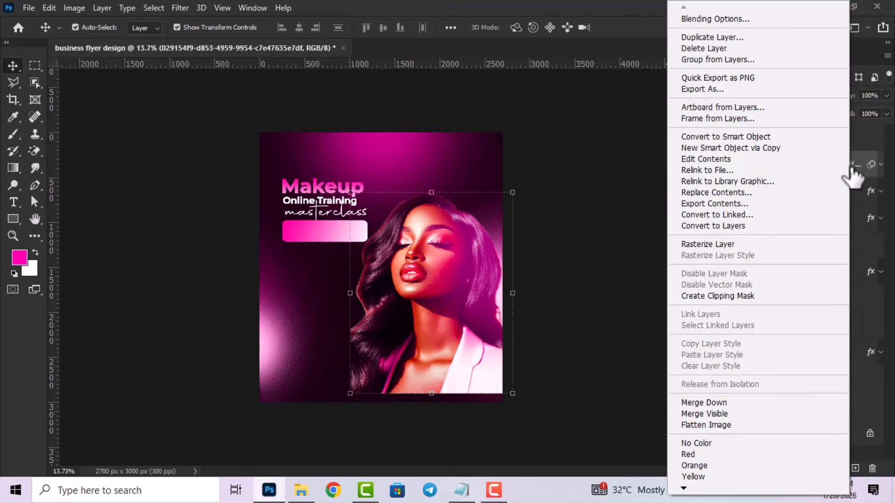
pyautogui.click(757, 243)
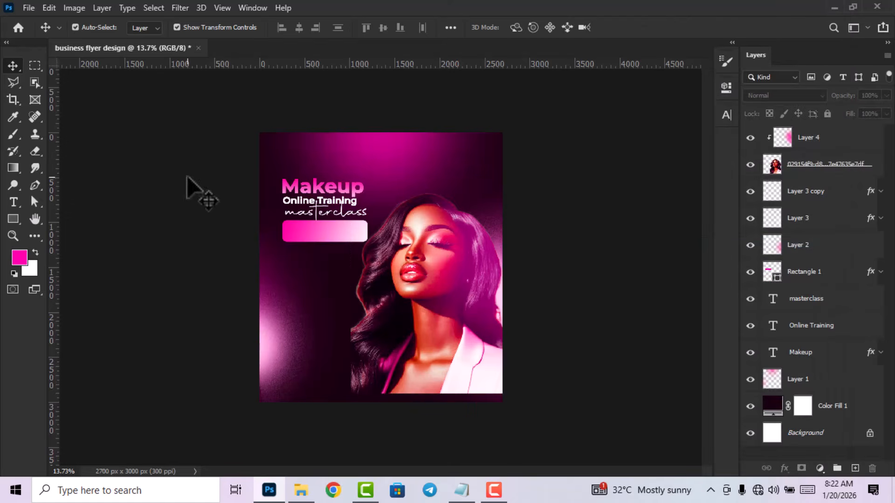
# - Erase the portrait's lower edges softly with a 1457 px soft round eraser so they fade into the background
pyautogui.click(34, 151)
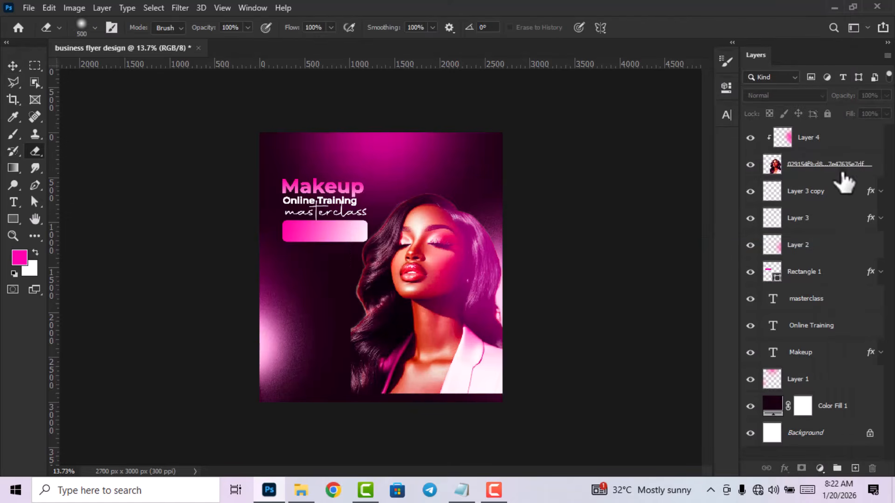
pyautogui.click(843, 174)
pyautogui.rightClick(476, 310)
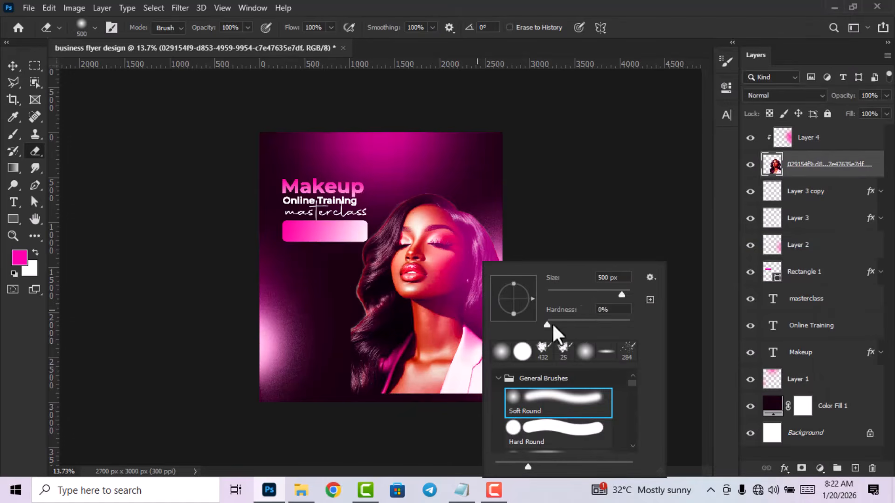
pyautogui.click(625, 293)
pyautogui.click(661, 11)
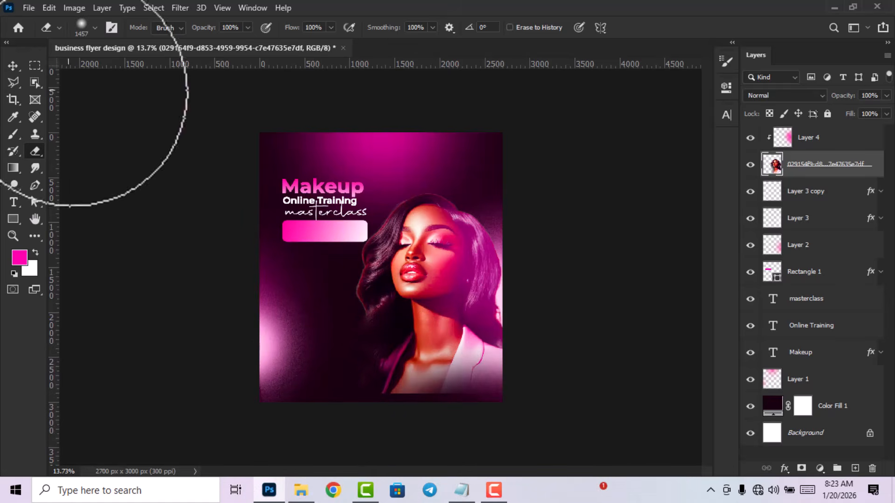
pyautogui.click(13, 64)
pyautogui.click(170, 223)
pyautogui.scroll(-1, 171, 223)
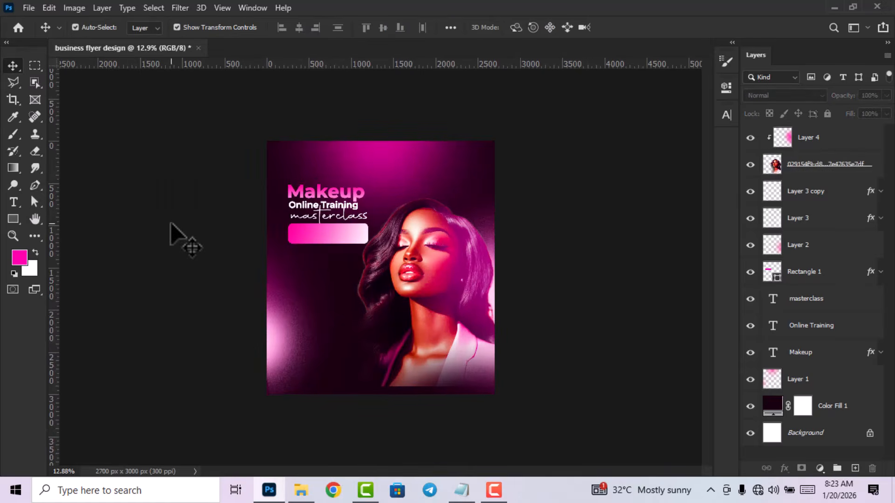
# - Draw a white-filled rectangle about 364 × 163 px inside the left part of the pink gradient bar
pyautogui.click(13, 219)
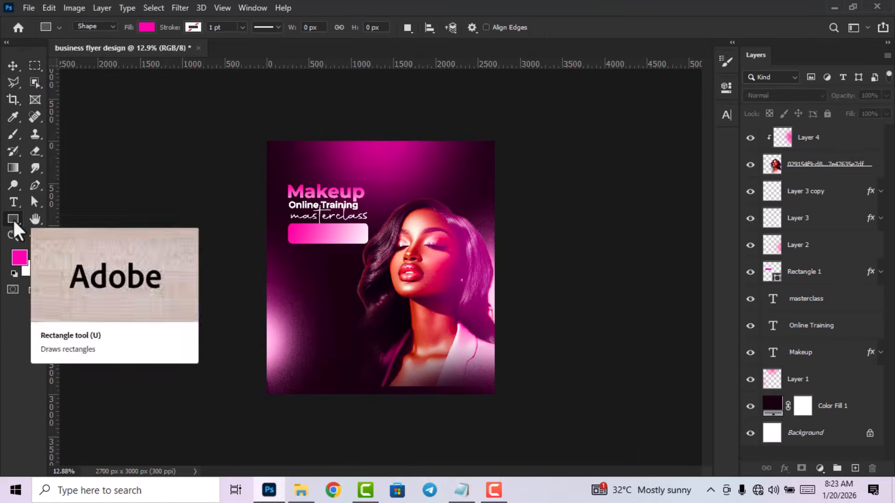
pyautogui.rightClick(13, 218)
pyautogui.click(66, 217)
pyautogui.scroll(5, 268, 232)
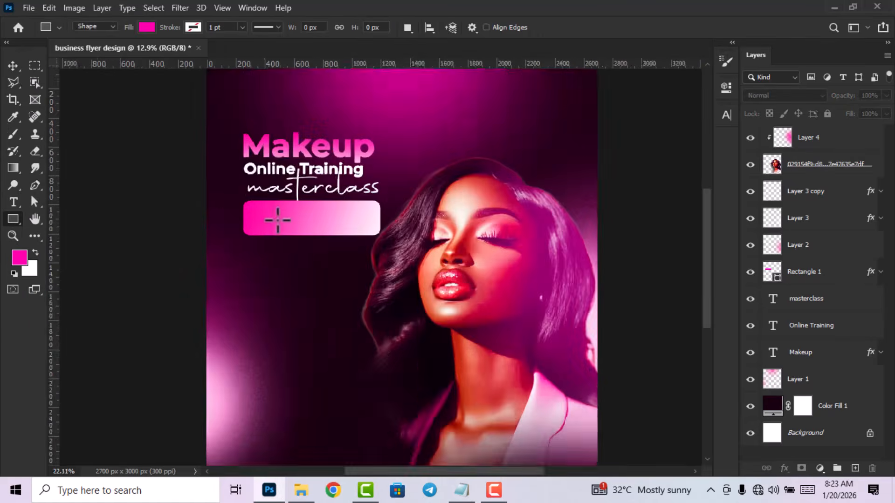
pyautogui.scroll(5, 277, 219)
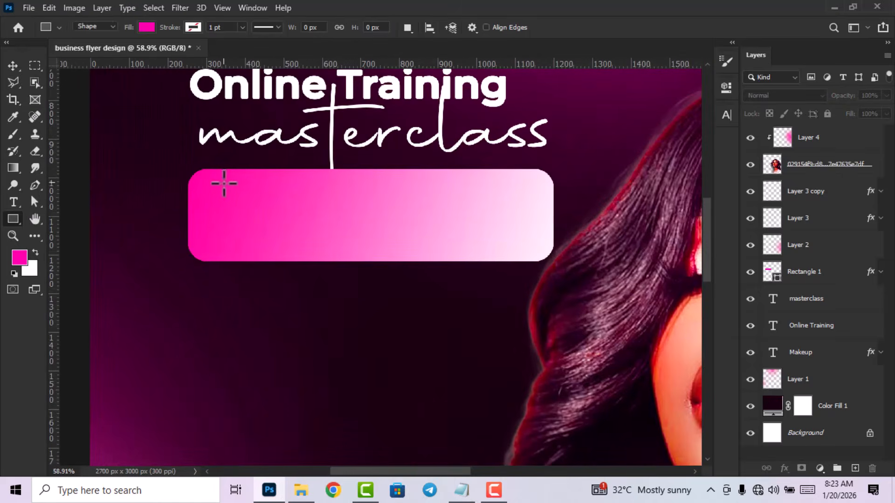
pyautogui.moveTo(220, 185); pyautogui.dragTo(361, 247)
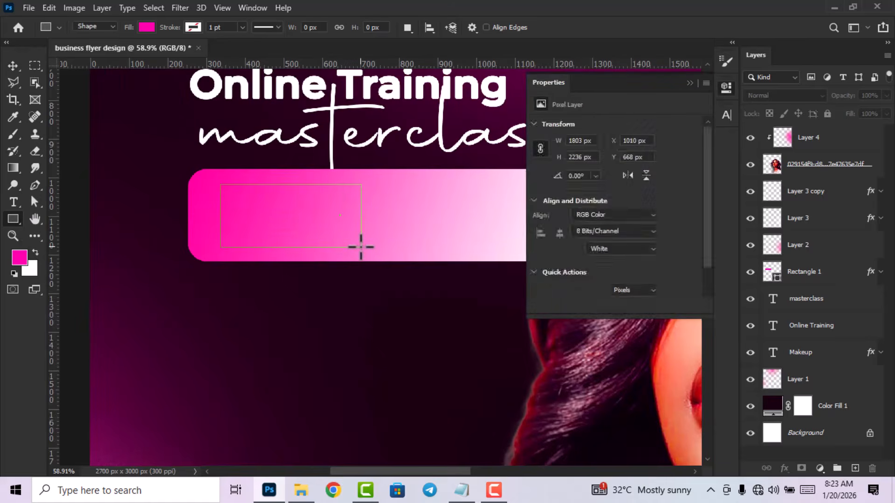
pyautogui.click(545, 165)
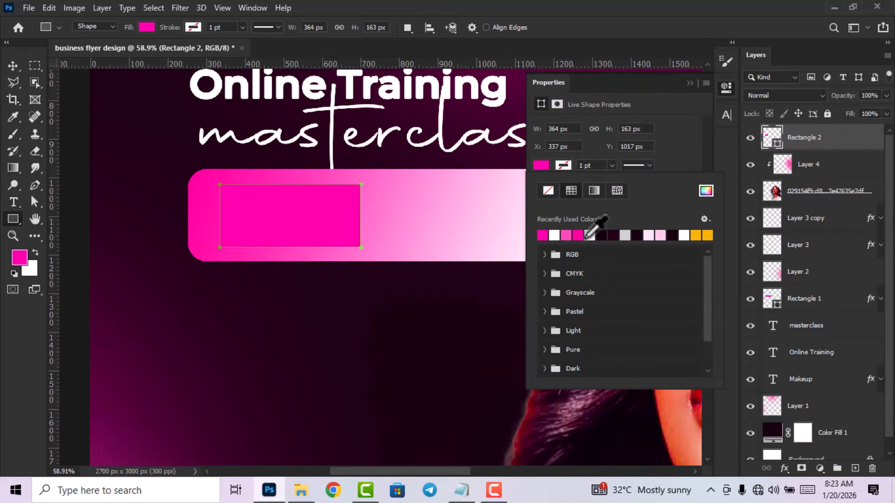
pyautogui.click(555, 235)
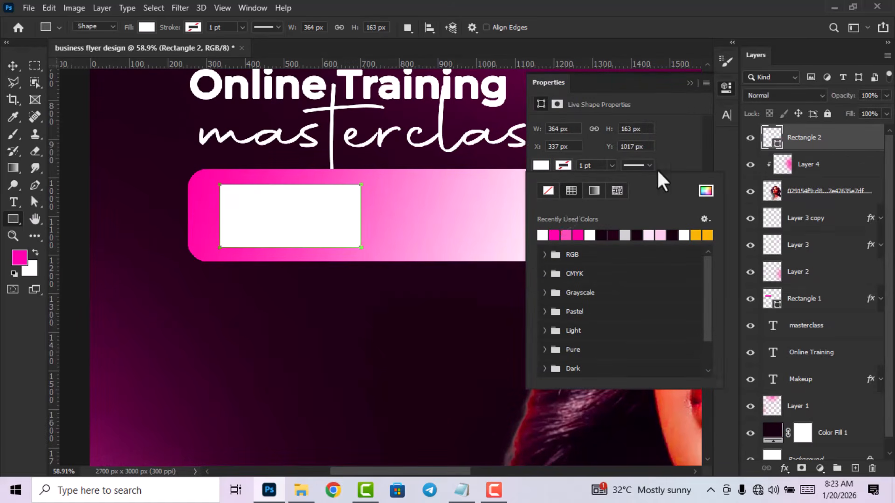
pyautogui.click(689, 142)
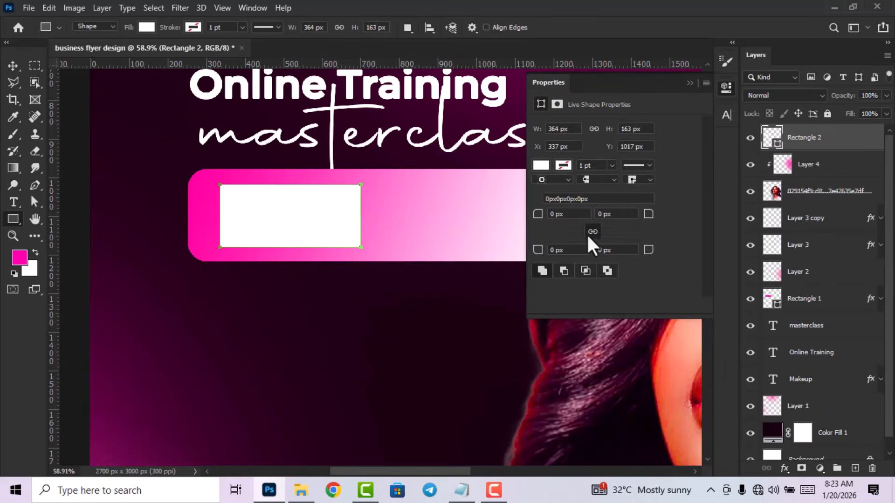
# - Round the white rectangle's top-right and bottom-right corners to 50 px, keeping the left corners square
pyautogui.doubleClick(603, 214)
pyautogui.write('50')
pyautogui.press('Return')
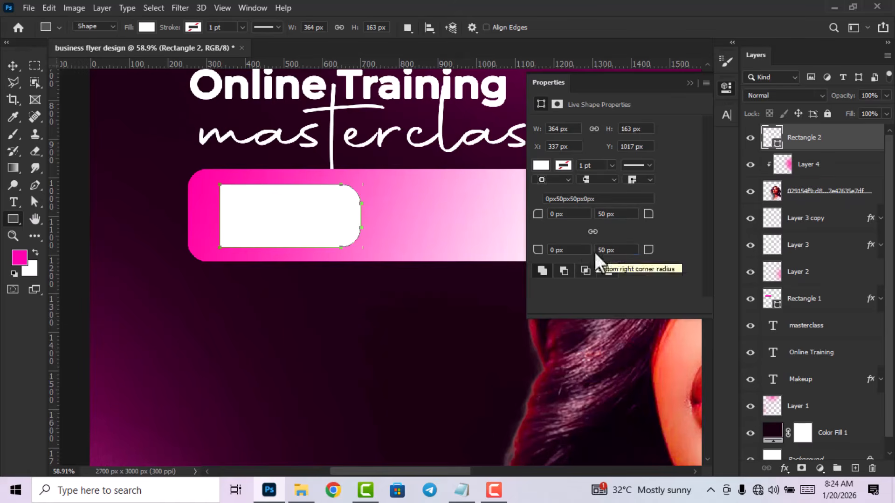
pyautogui.click(726, 87)
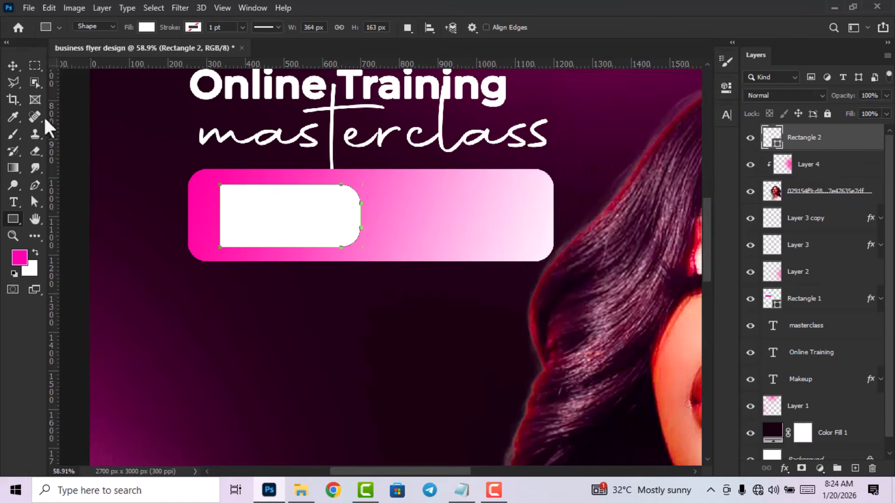
# - Stretch the white rectangle's height to about 112% around its centre within the gradient bar
pyautogui.click(13, 65)
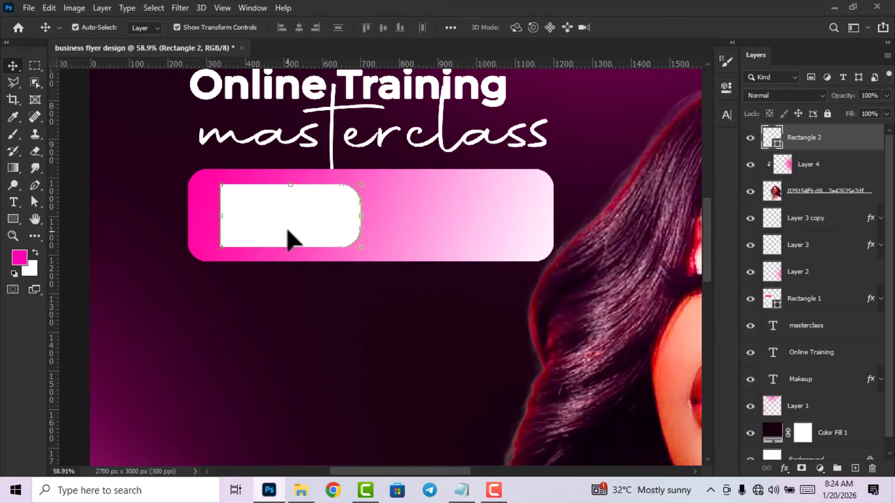
pyautogui.moveTo(292, 252); pyautogui.dragTo(292, 231)
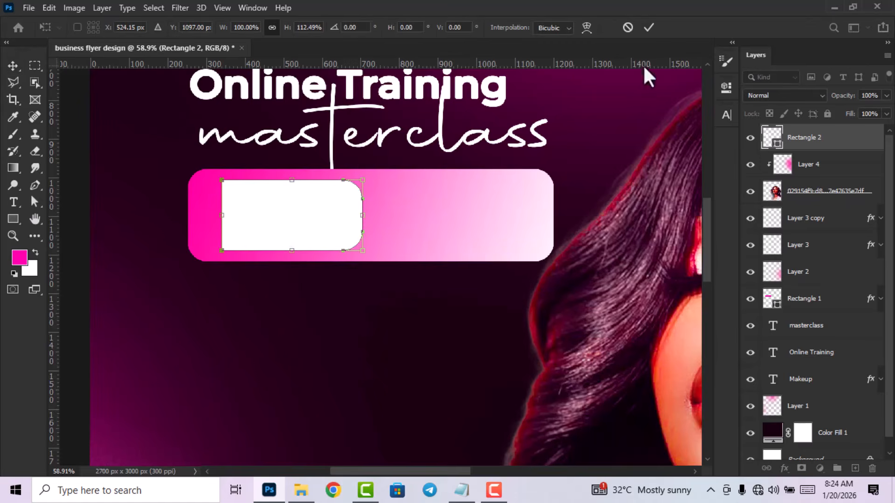
pyautogui.click(648, 29)
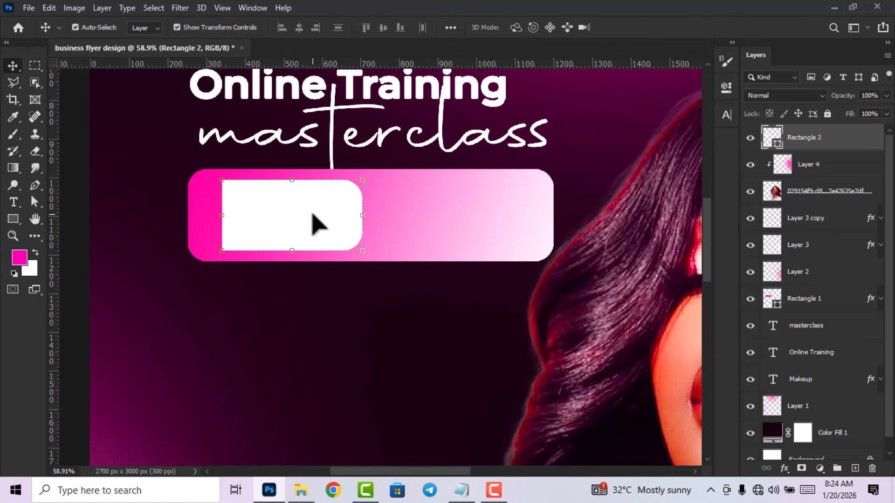
# - Duplicate the white rectangle into the bar's right half, with 50 px corner radii except 0 px at the bottom right
pyautogui.hotkey('ctrl', 'j')
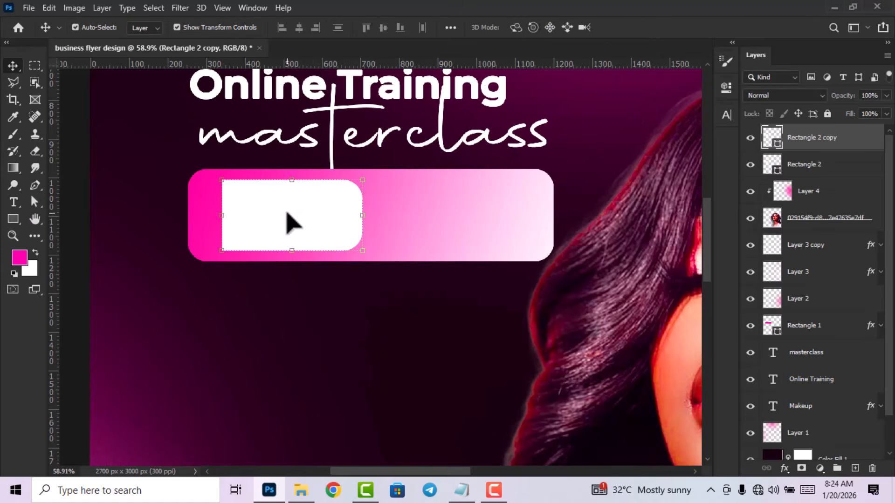
pyautogui.moveTo(292, 220); pyautogui.dragTo(454, 226)
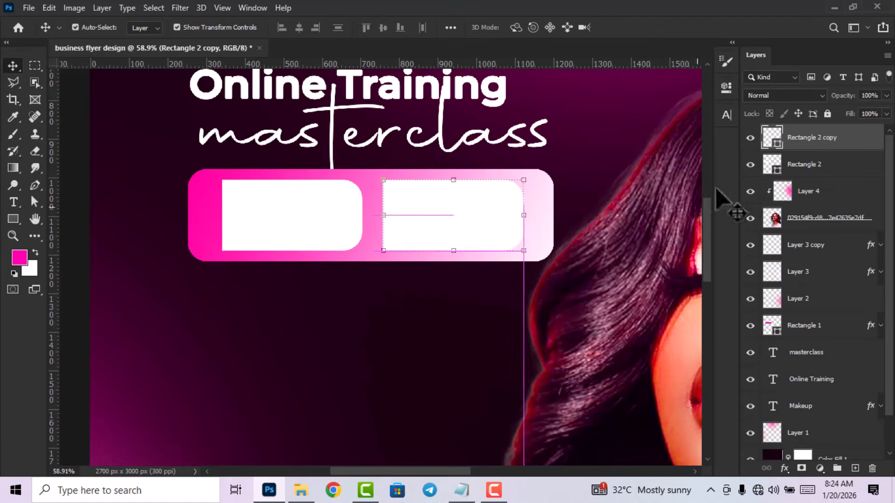
pyautogui.click(723, 89)
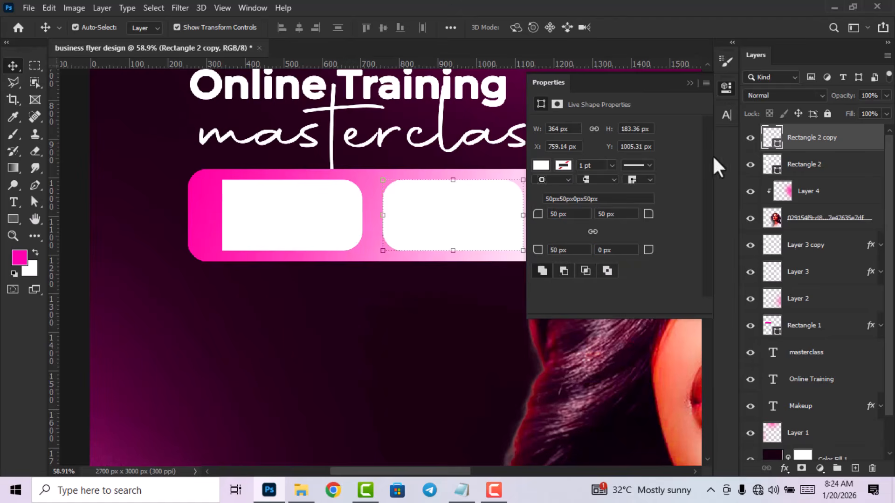
pyautogui.click(725, 87)
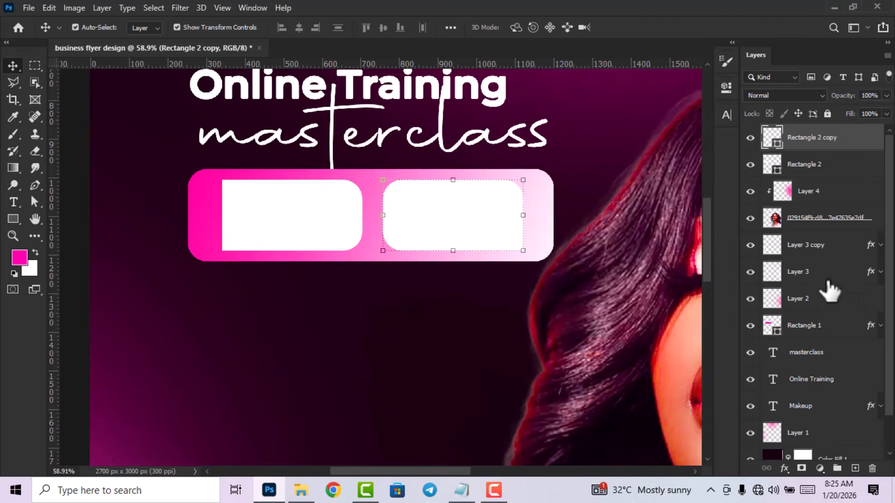
# - Add a Gradient Overlay to the duplicated rectangle and set the gradient's white stop to #d2d0d0
pyautogui.click(785, 468)
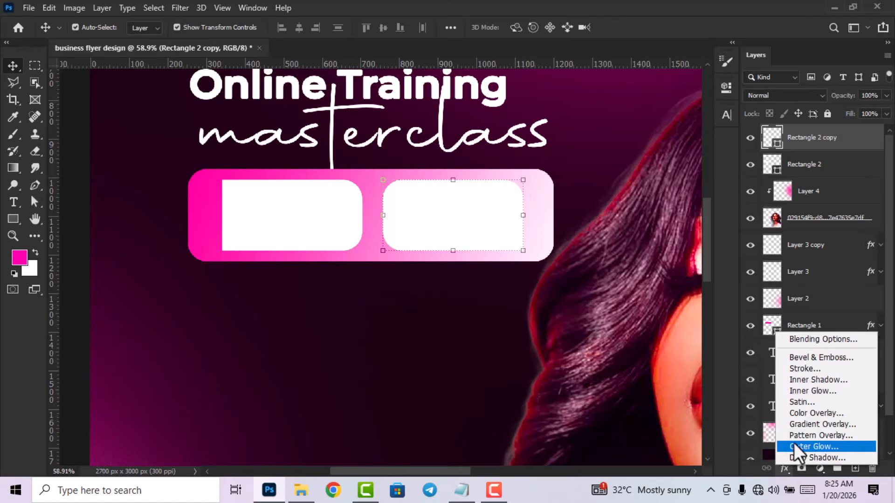
pyautogui.click(799, 423)
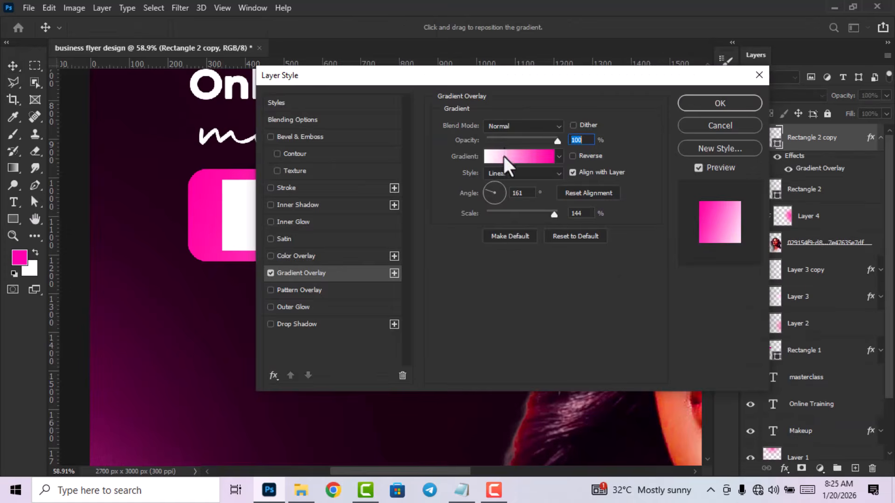
pyautogui.click(506, 156)
pyautogui.doubleClick(472, 324)
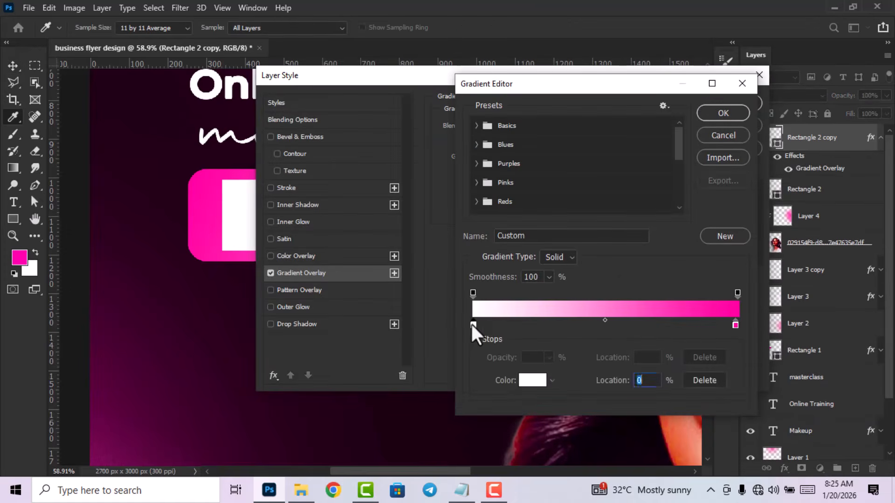
pyautogui.write('d')
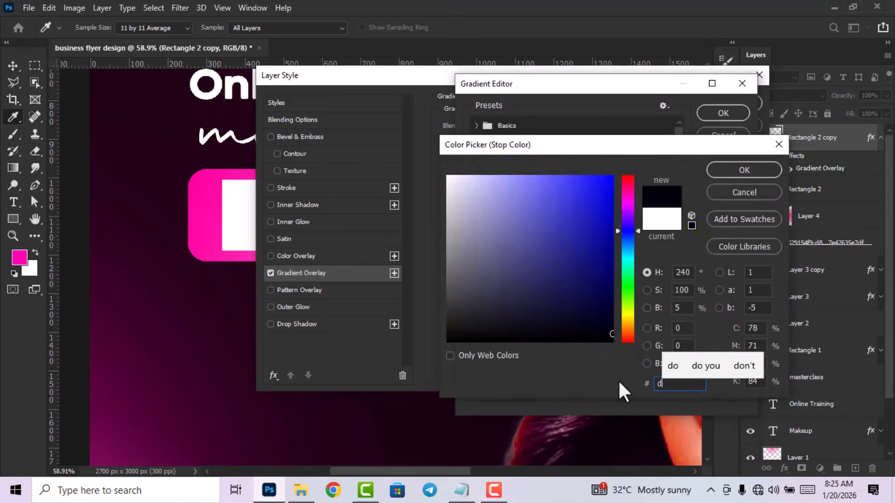
pyautogui.write('2d0')
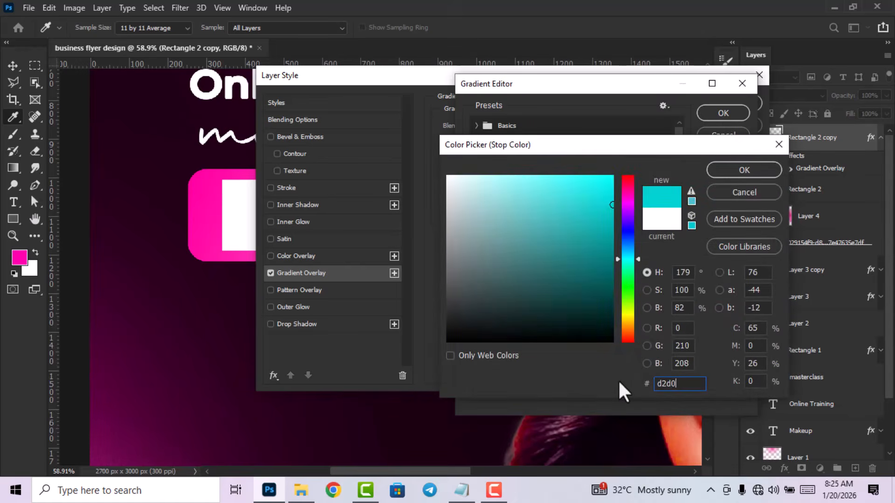
pyautogui.write('d0')
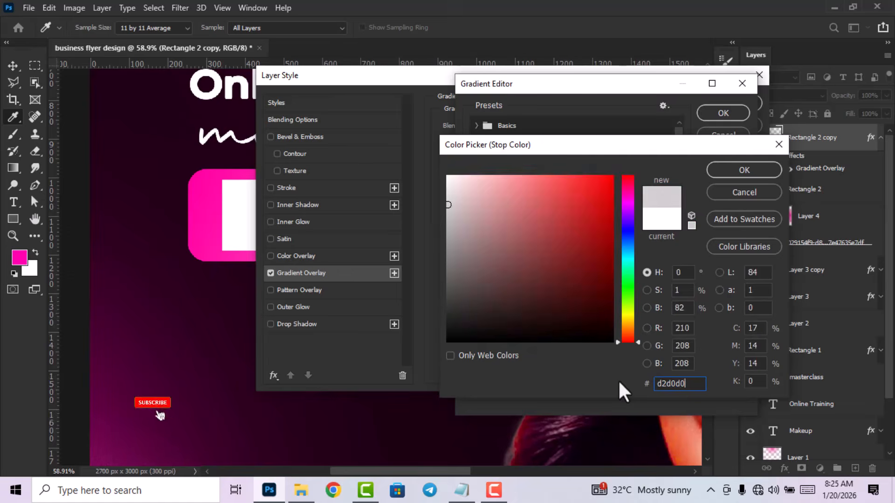
pyautogui.click(733, 173)
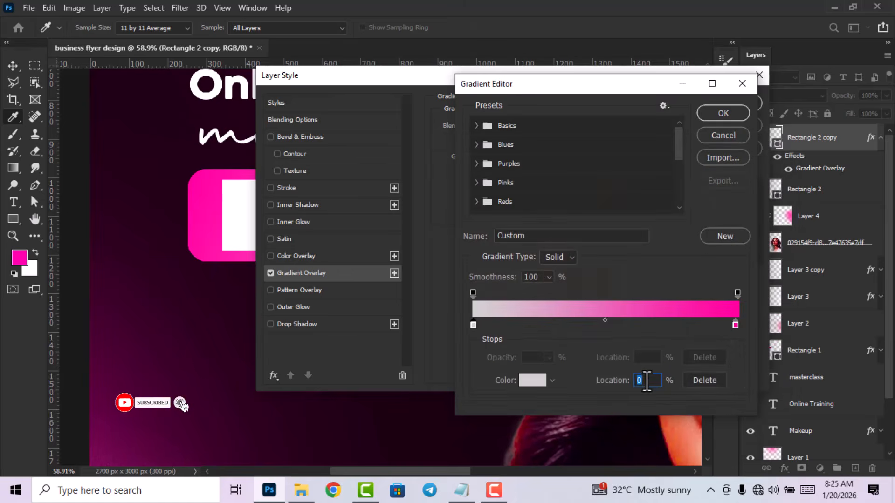
# - Change the gradient's pink stop to #0d0108 and place it at 30%
pyautogui.doubleClick(736, 325)
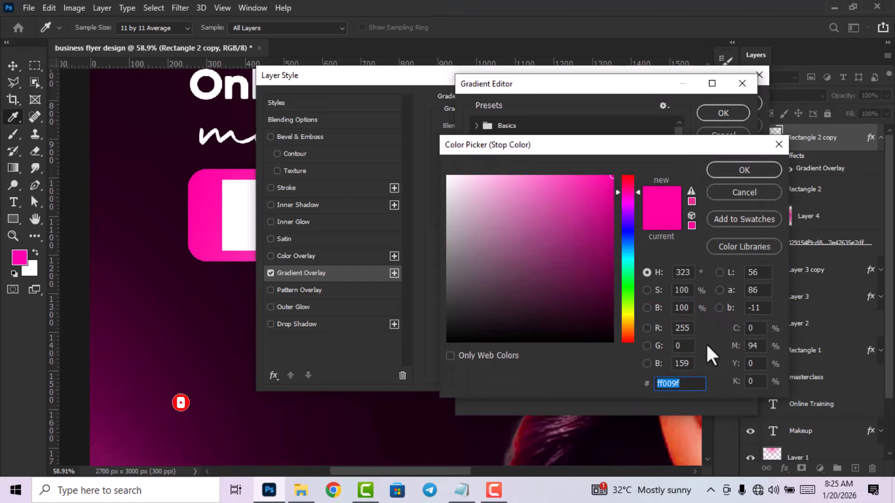
pyautogui.write('0d')
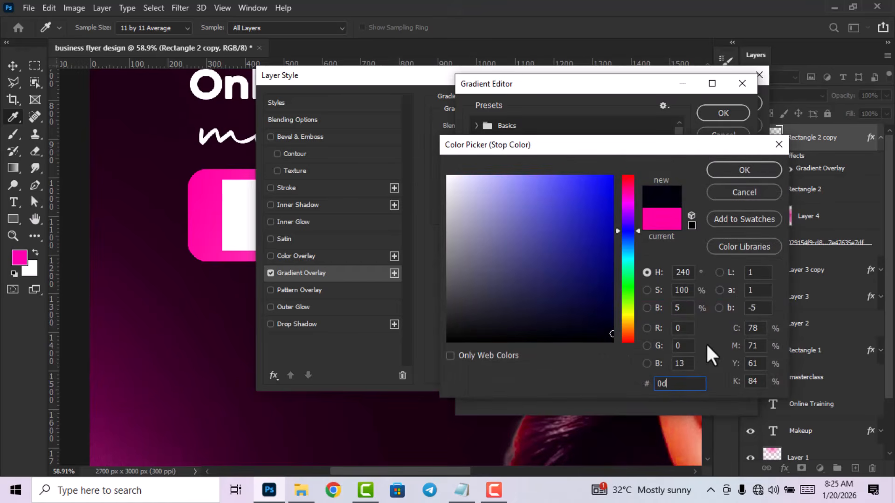
pyautogui.write('0108')
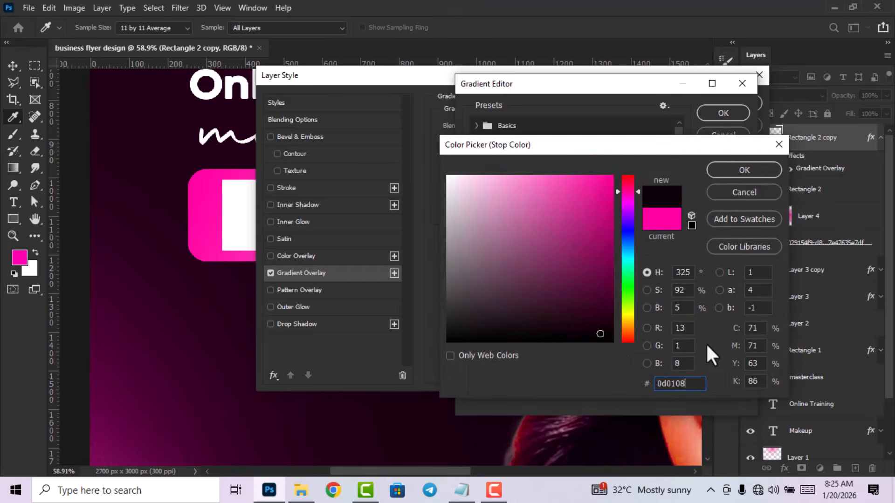
pyautogui.click(744, 172)
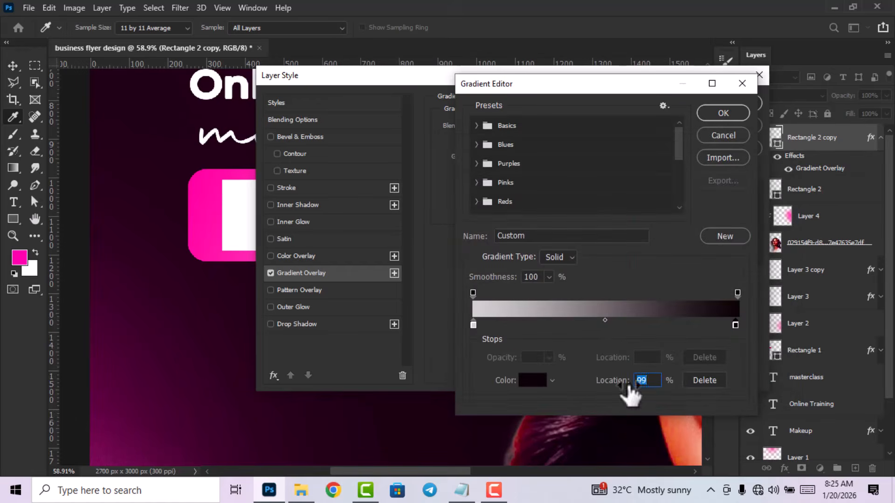
pyautogui.write('30')
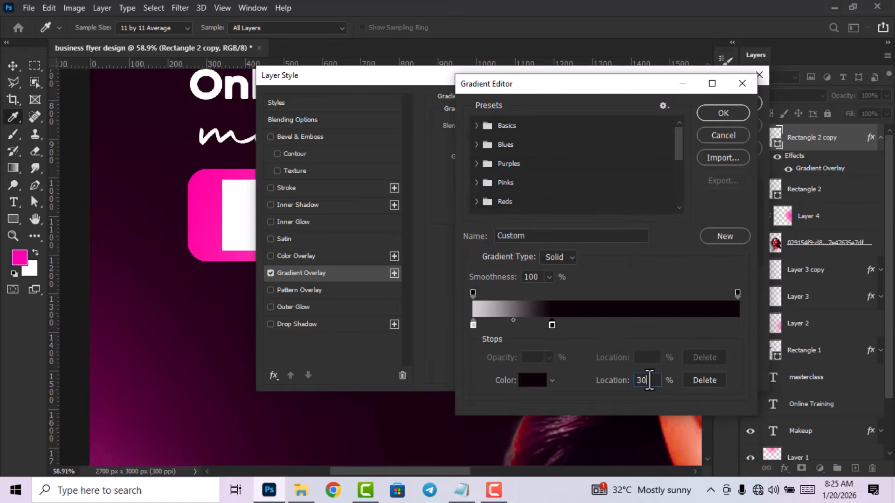
pyautogui.click(719, 113)
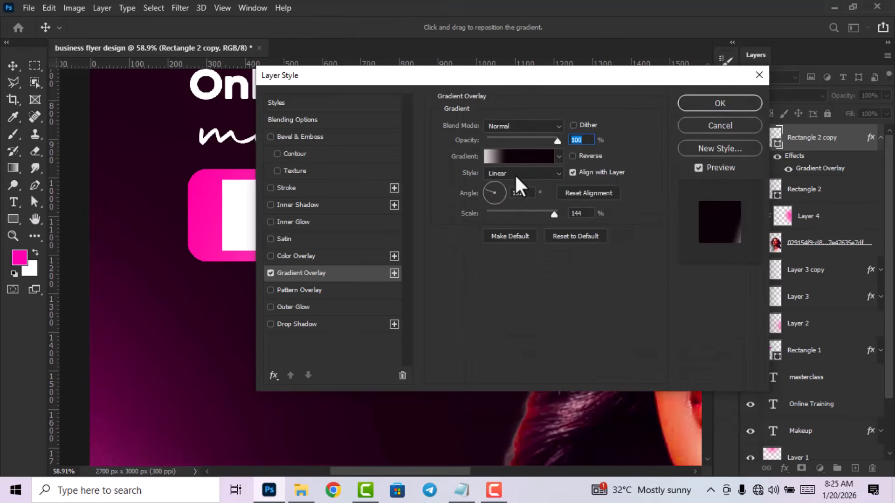
# - Set the Gradient Overlay's angle to -20° and apply the layer style
pyautogui.doubleClick(518, 193)
pyautogui.write('-20')
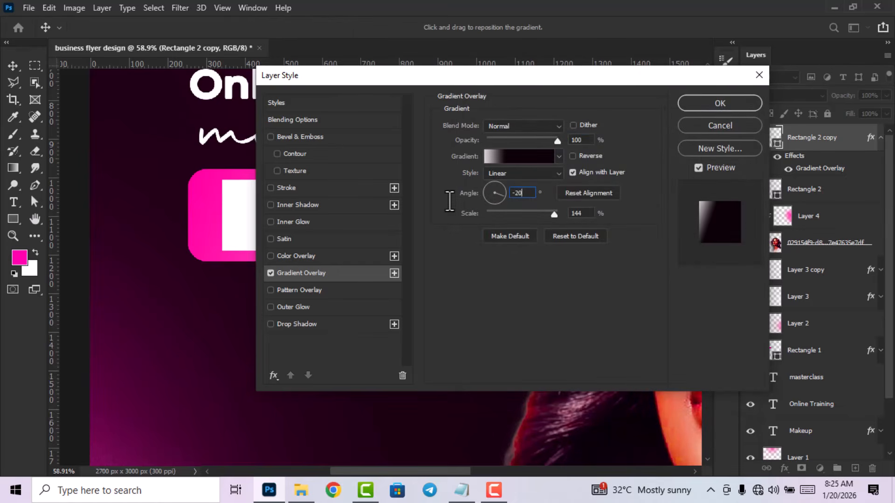
pyautogui.click(709, 105)
pyautogui.scroll(-3, 172, 279)
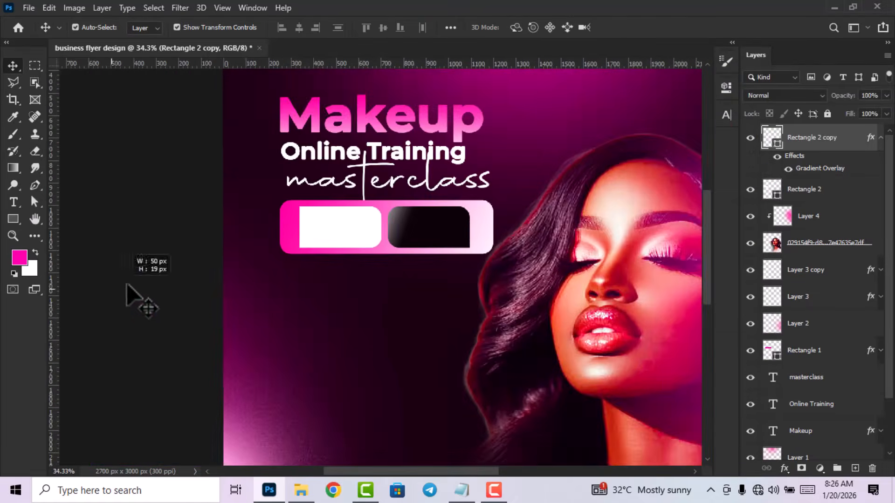
# - Move the dark gradient rectangle left so it slightly overlaps the right edge of the white rectangle
pyautogui.click(140, 293)
pyautogui.scroll(2, 366, 250)
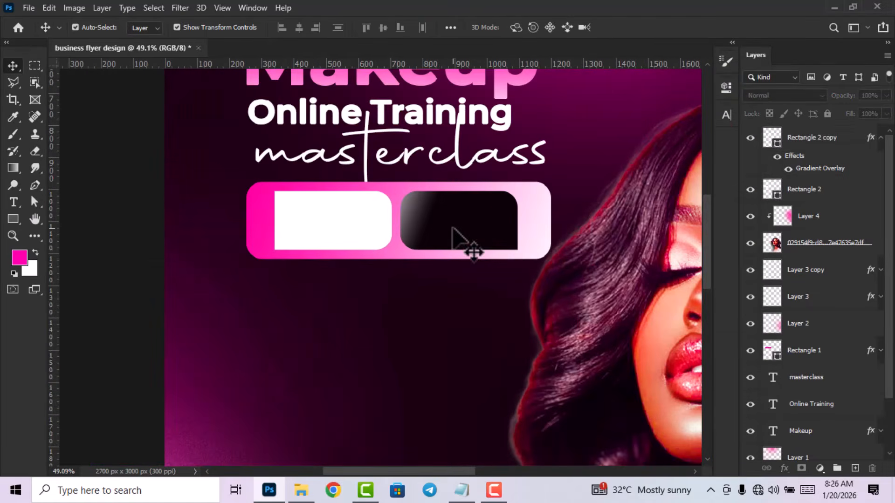
pyautogui.moveTo(451, 229); pyautogui.dragTo(431, 229)
# - Shift the white and dark rectangles together slightly right within the pink bar and scale them to about 104% width and 103% height
pyautogui.click(825, 185)
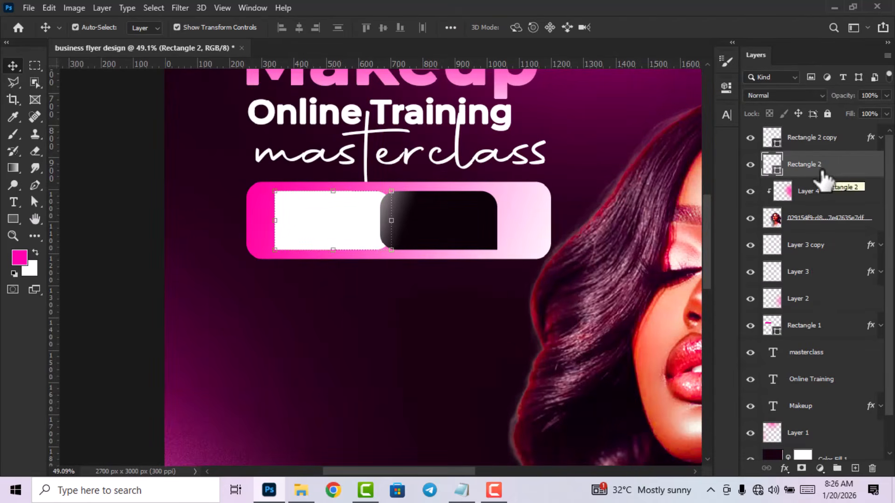
pyautogui.keyDown('shift'); pyautogui.click(814, 140); pyautogui.keyUp('shift')
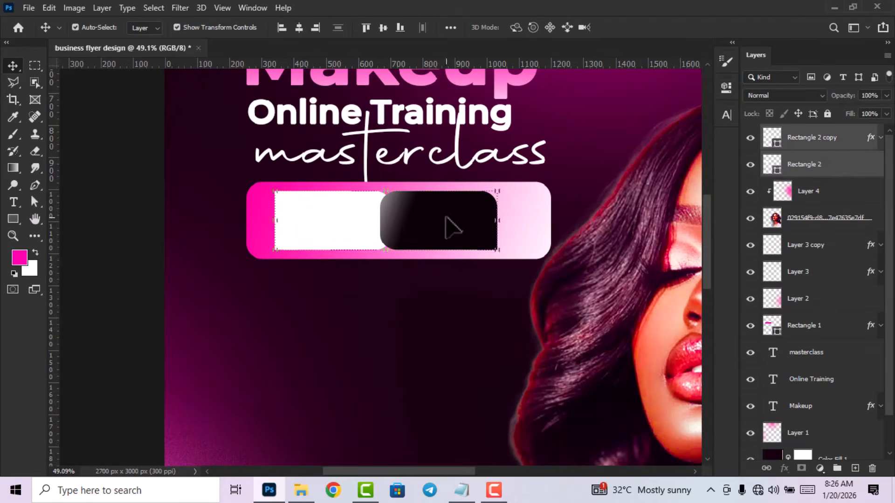
pyautogui.moveTo(446, 216); pyautogui.dragTo(452, 216)
pyautogui.moveTo(452, 217); pyautogui.dragTo(450, 216)
pyautogui.moveTo(501, 190); pyautogui.dragTo(510, 188)
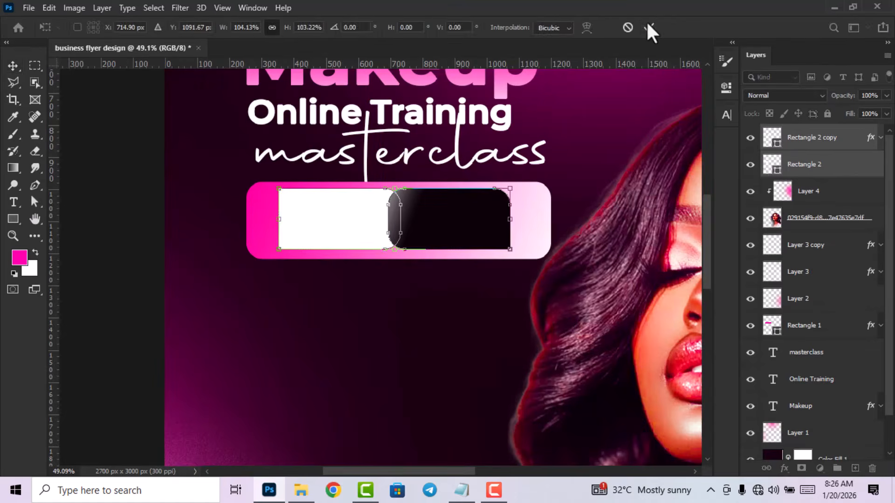
pyautogui.click(651, 27)
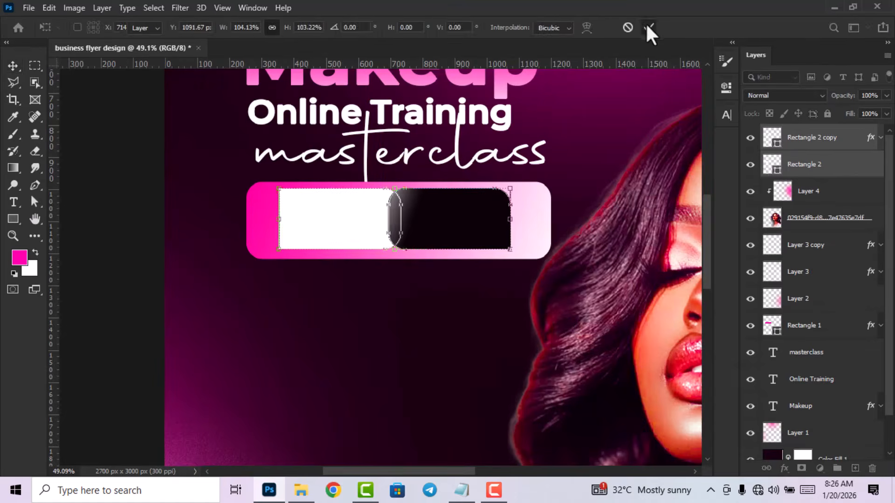
# - Switch to File Explorer and select all the files in New folder
pyautogui.scroll(-5, 343, 254)
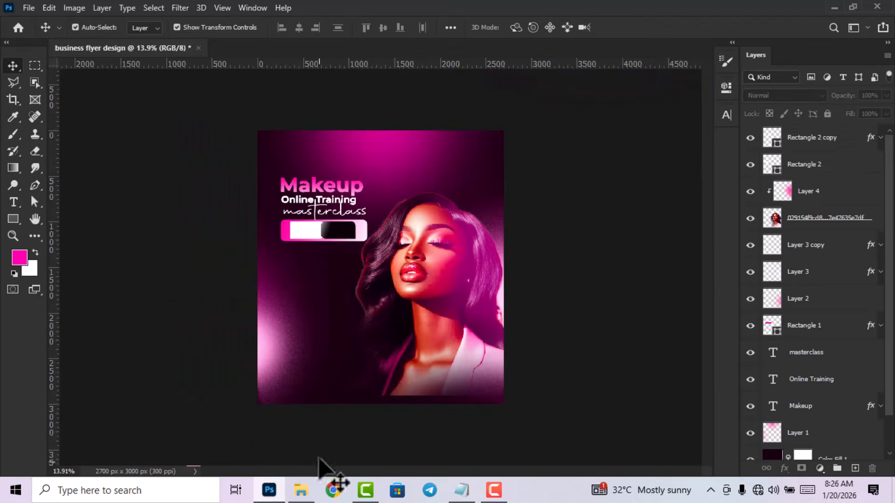
pyautogui.click(306, 495)
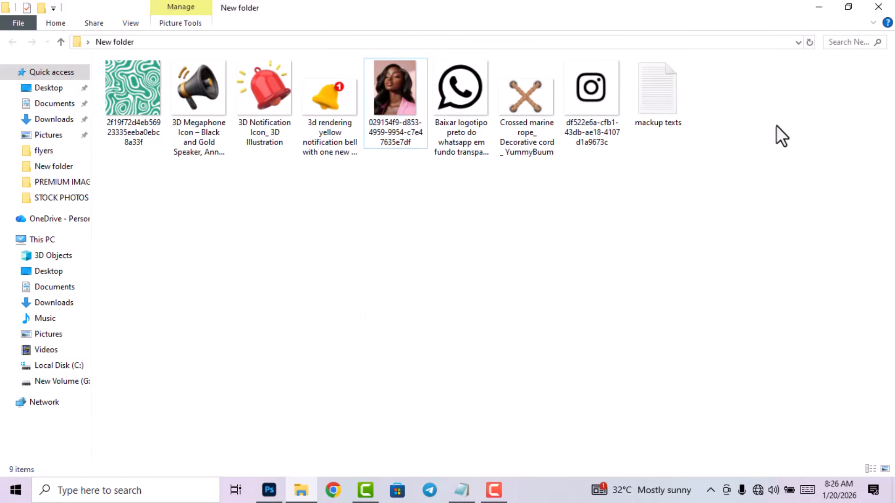
pyautogui.moveTo(776, 125); pyautogui.dragTo(111, 115)
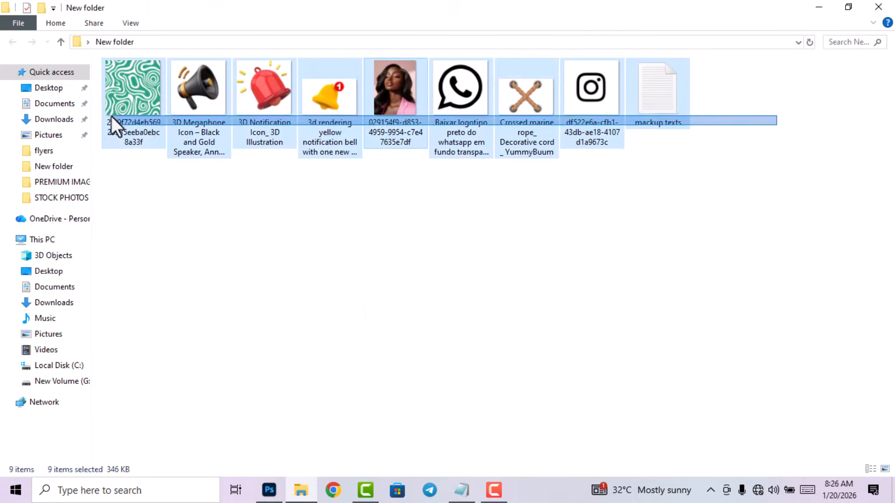
# - Place the yellow notification bell image from the assets folder into the business flyer design
pyautogui.click(484, 282)
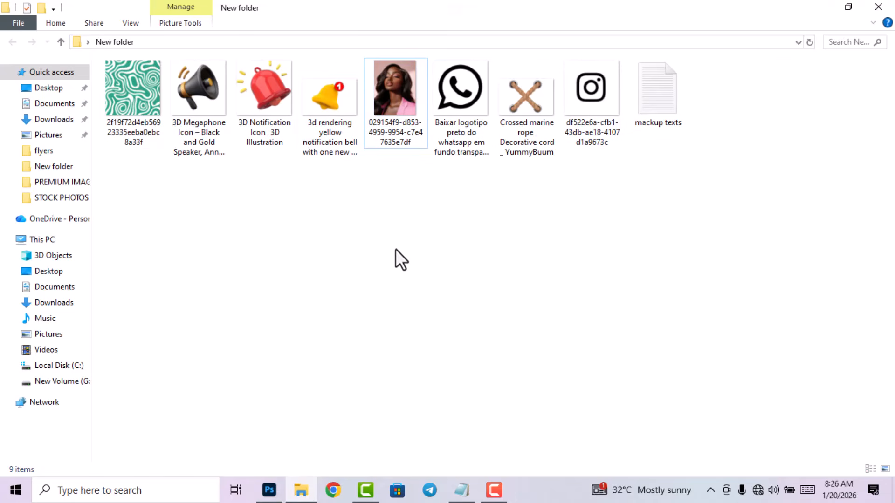
pyautogui.moveTo(335, 180); pyautogui.dragTo(197, 92)
pyautogui.click(357, 205)
pyautogui.moveTo(333, 93); pyautogui.dragTo(373, 332)
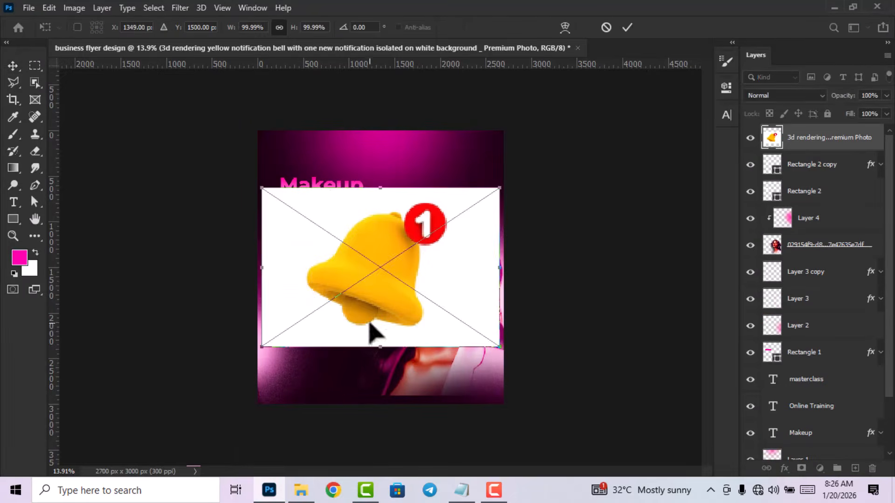
pyautogui.press('Return')
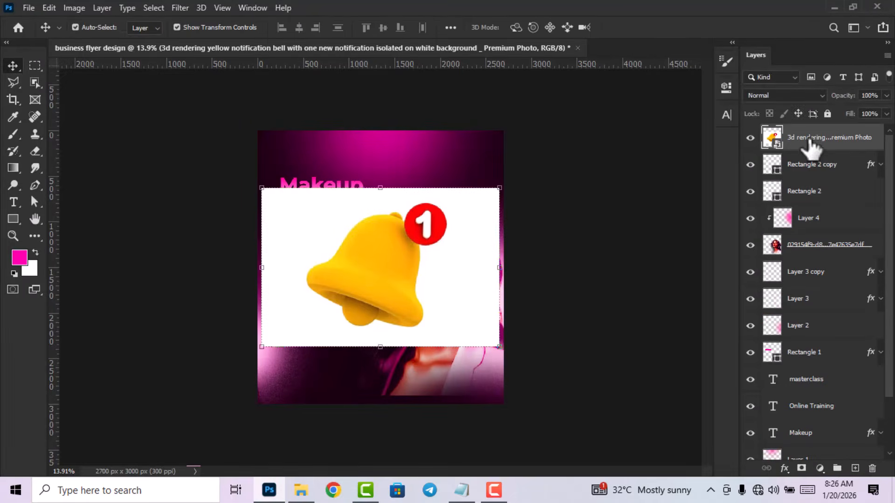
# - Rasterize the bell layer and remove its white background with the Magic Eraser tool
pyautogui.rightClick(813, 141)
pyautogui.click(666, 244)
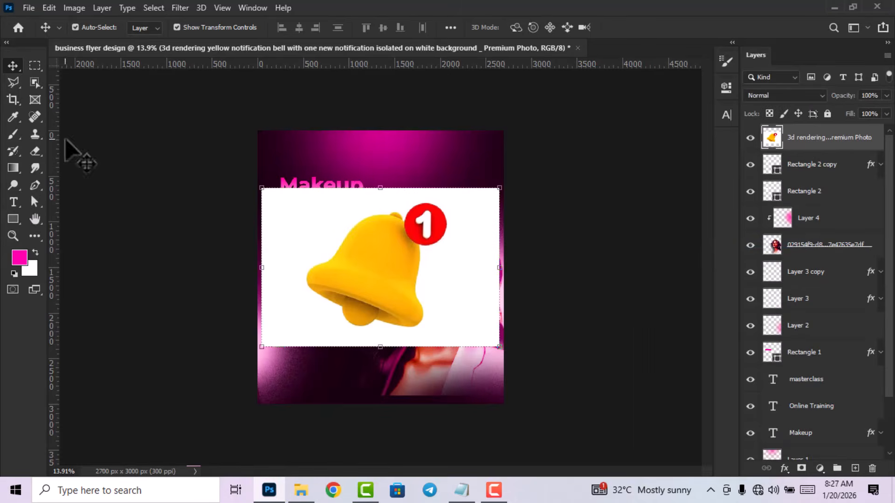
pyautogui.click(35, 151)
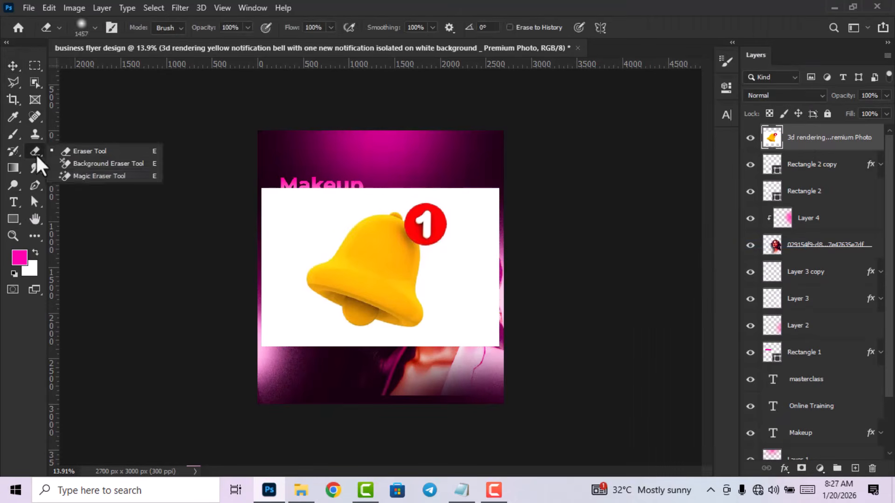
pyautogui.click(82, 177)
pyautogui.click(451, 283)
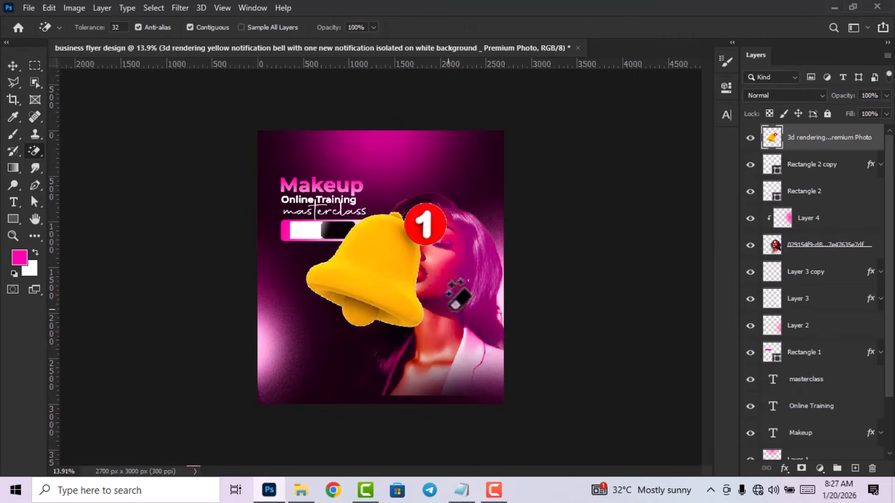
# - Scale the bell to about 9.4%, rotate it about -49°, and position it over the upper-left corner of the white rectangle below "masterclass"
pyautogui.click(13, 66)
pyautogui.scroll(1, 410, 310)
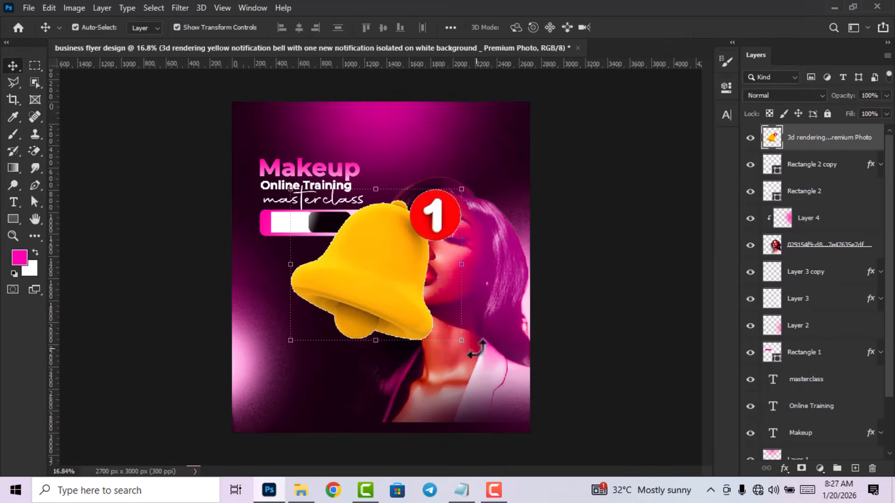
pyautogui.moveTo(460, 340); pyautogui.dragTo(256, 187)
pyautogui.scroll(3, 317, 197)
pyautogui.scroll(3, 255, 187)
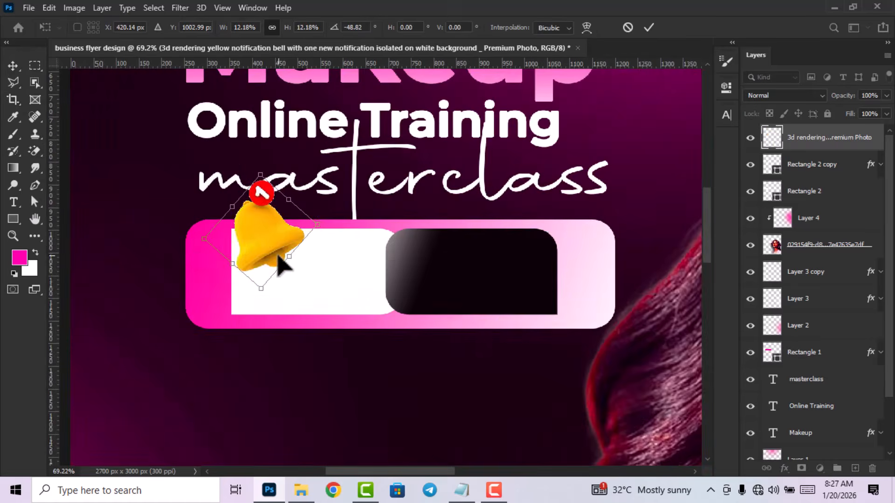
pyautogui.moveTo(289, 257); pyautogui.dragTo(278, 246)
pyautogui.moveTo(265, 237); pyautogui.dragTo(237, 247)
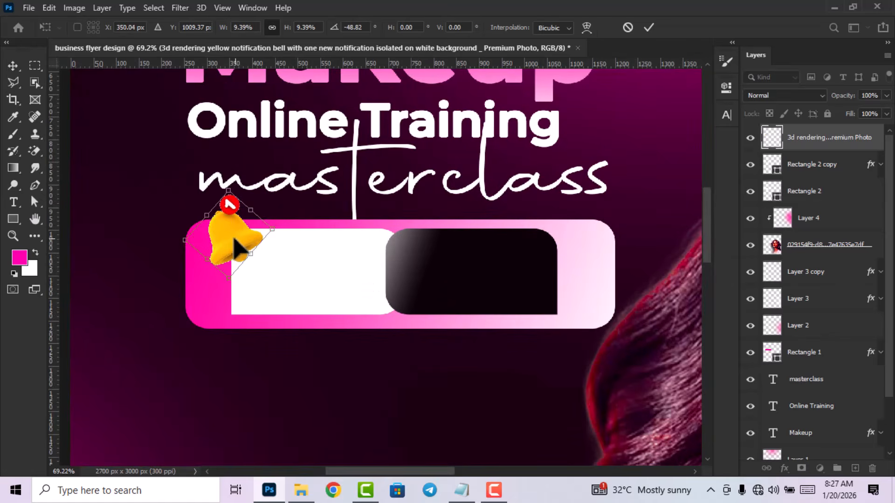
pyautogui.click(651, 28)
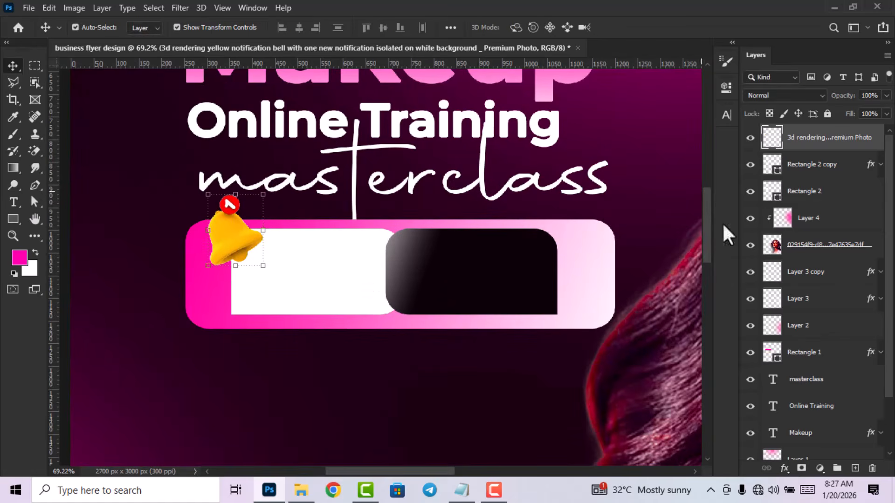
# - Add a Drop Shadow effect to the bell layer with its opacity set to 50%
pyautogui.click(785, 469)
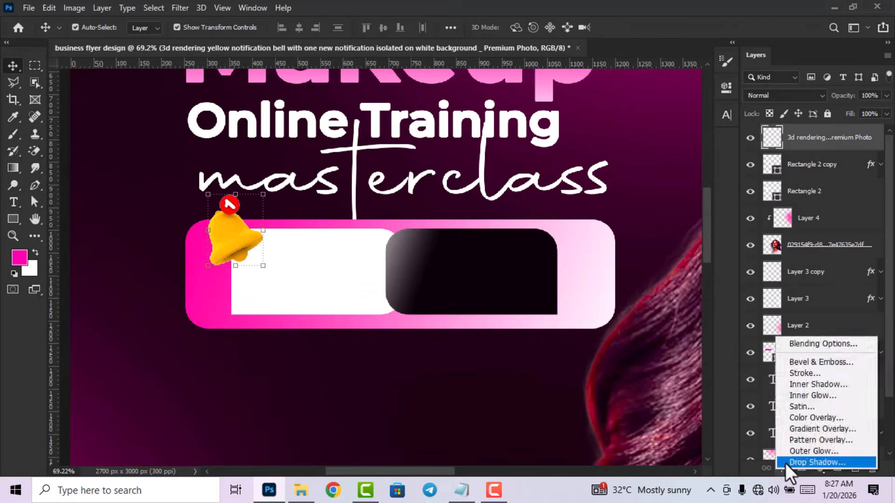
pyautogui.click(785, 463)
pyautogui.moveTo(401, 75); pyautogui.dragTo(397, 74)
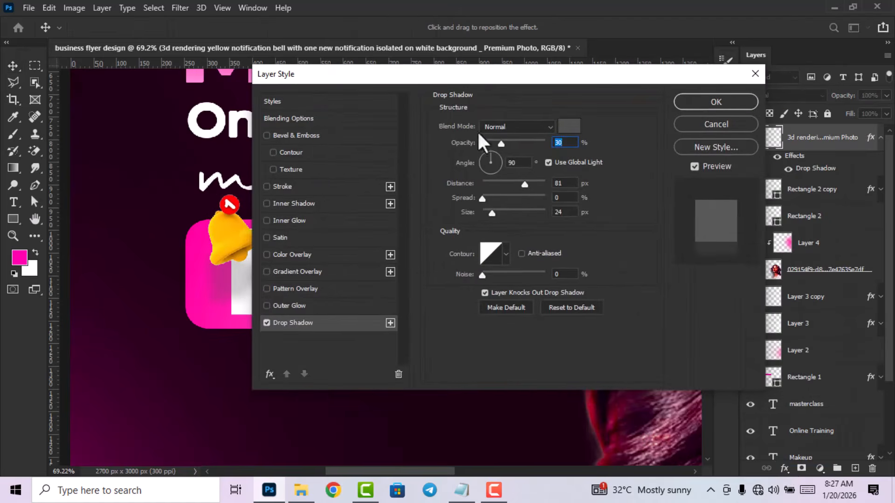
pyautogui.moveTo(504, 142); pyautogui.dragTo(514, 143)
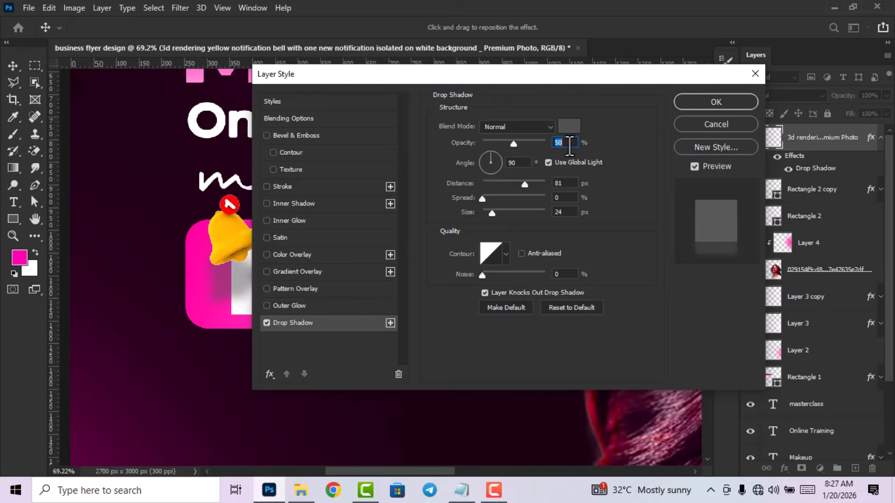
# - Check the shadow's color, spread, size, contour and noise settings, and apply the Drop Shadow to the bell
pyautogui.click(571, 126)
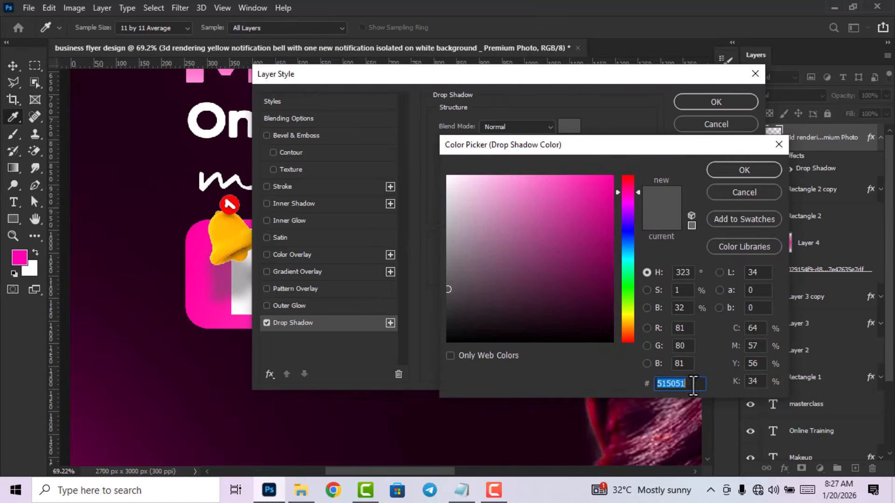
pyautogui.click(742, 171)
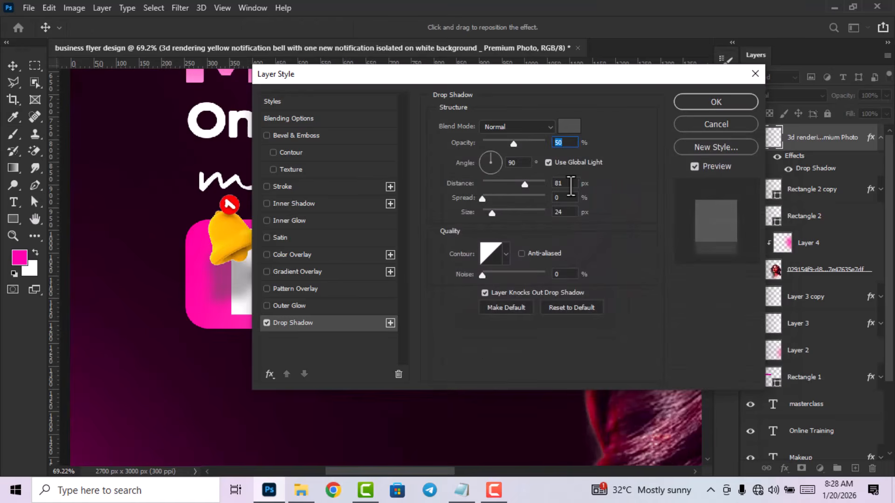
pyautogui.click(482, 199)
pyautogui.click(561, 213)
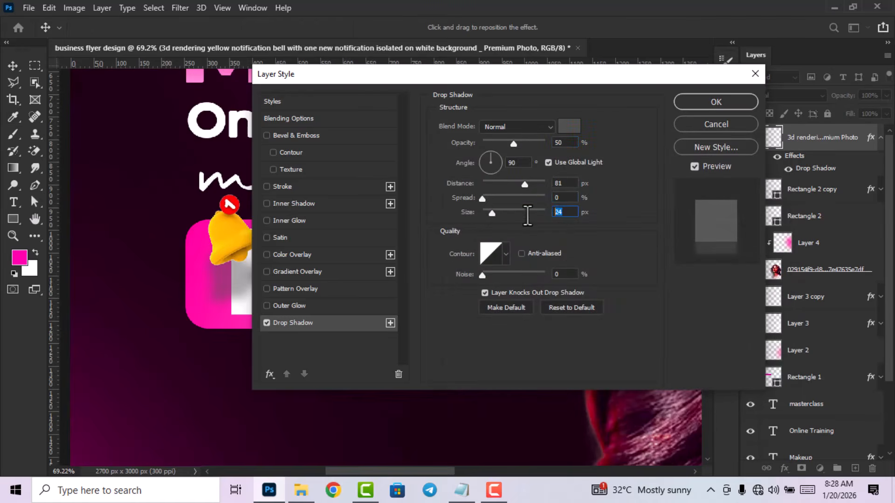
pyautogui.click(505, 252)
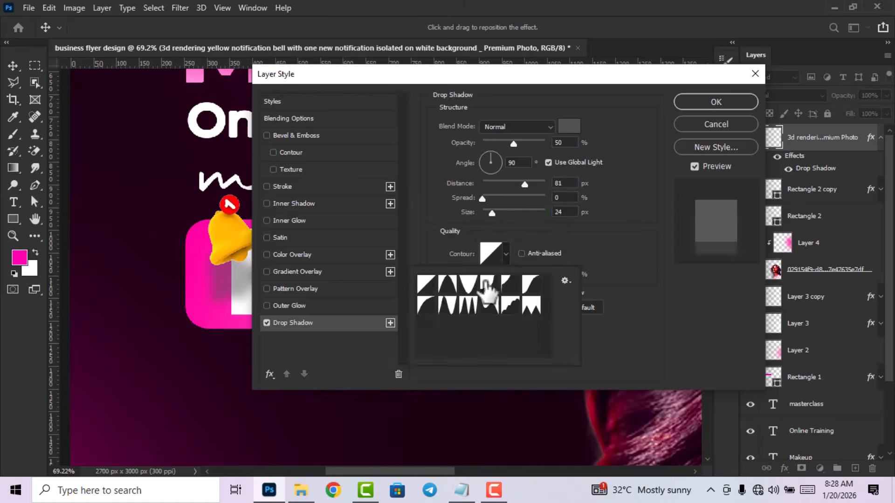
pyautogui.click(615, 219)
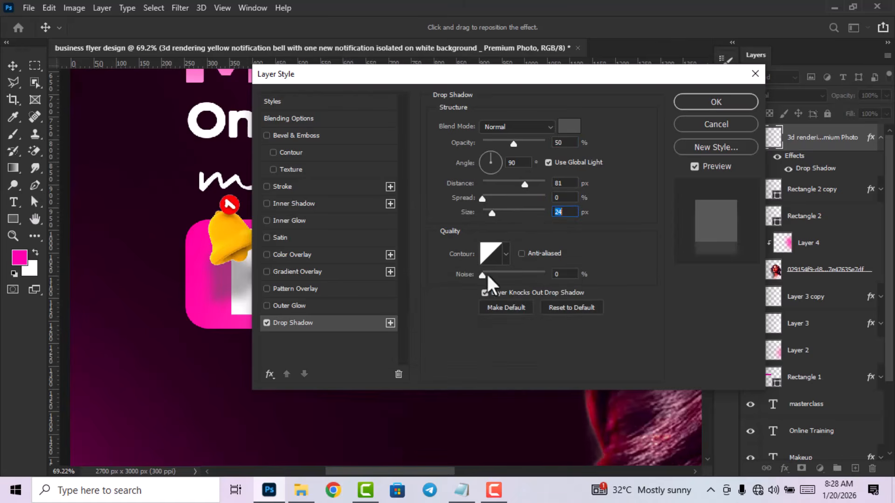
pyautogui.moveTo(482, 276); pyautogui.dragTo(454, 273)
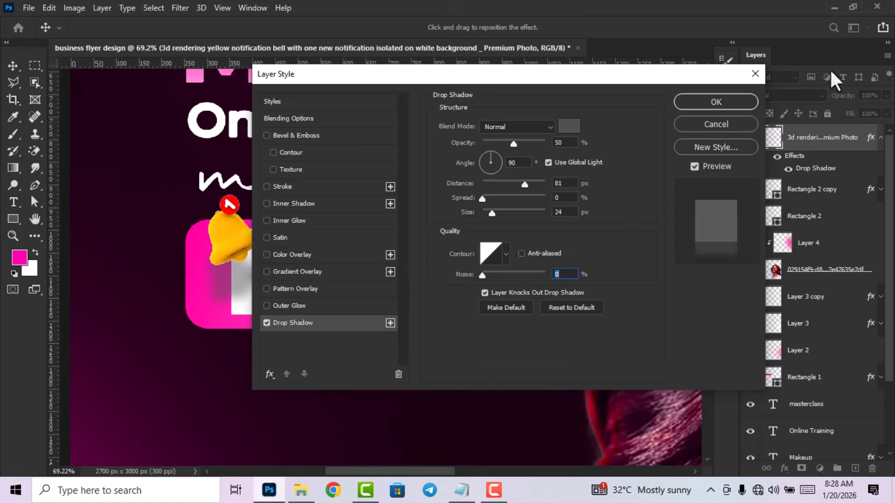
pyautogui.click(741, 97)
pyautogui.scroll(-2, 122, 191)
pyautogui.click(80, 217)
pyautogui.scroll(-2, 322, 255)
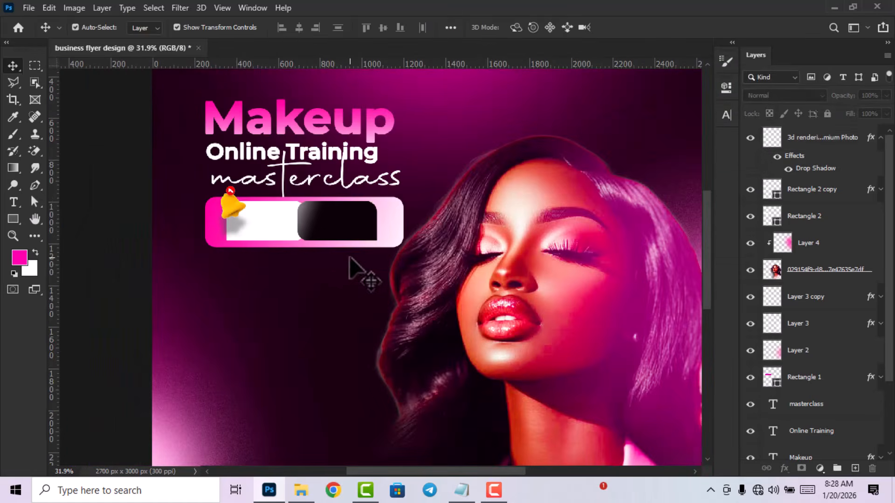
# - Place the crossed marine rope image from the assets folder into the flyer design
pyautogui.click(300, 492)
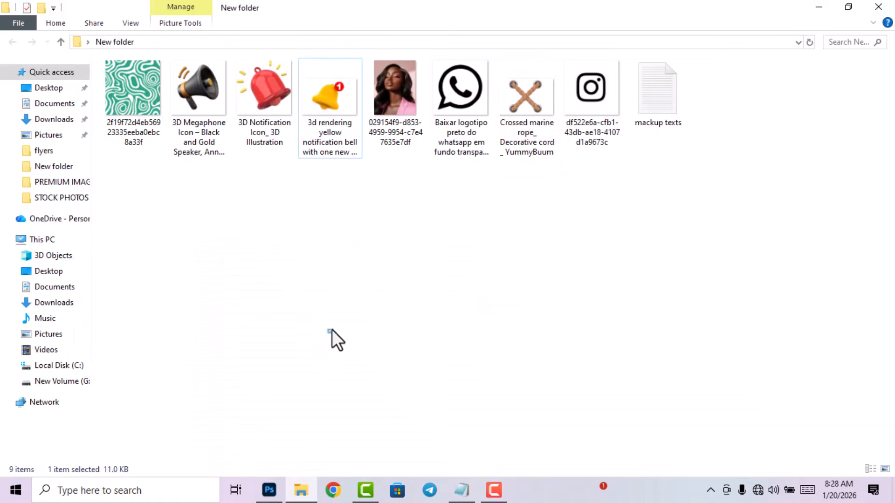
pyautogui.moveTo(528, 95); pyautogui.dragTo(383, 321)
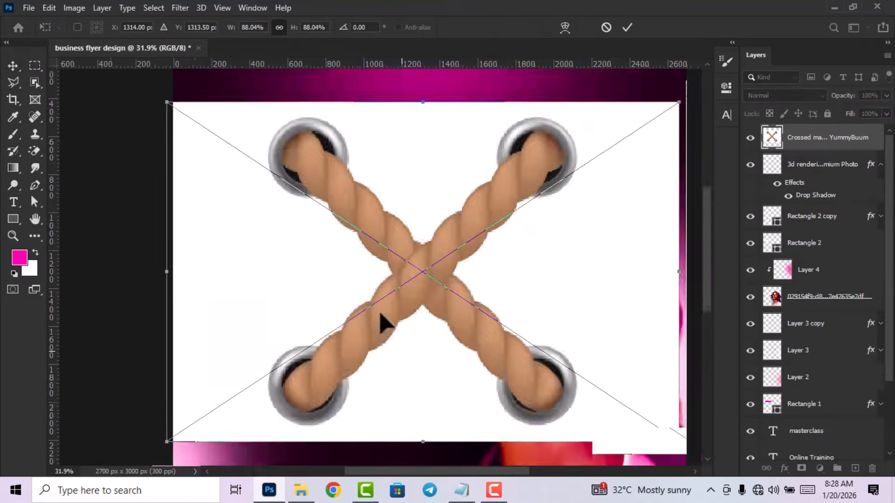
pyautogui.click(629, 28)
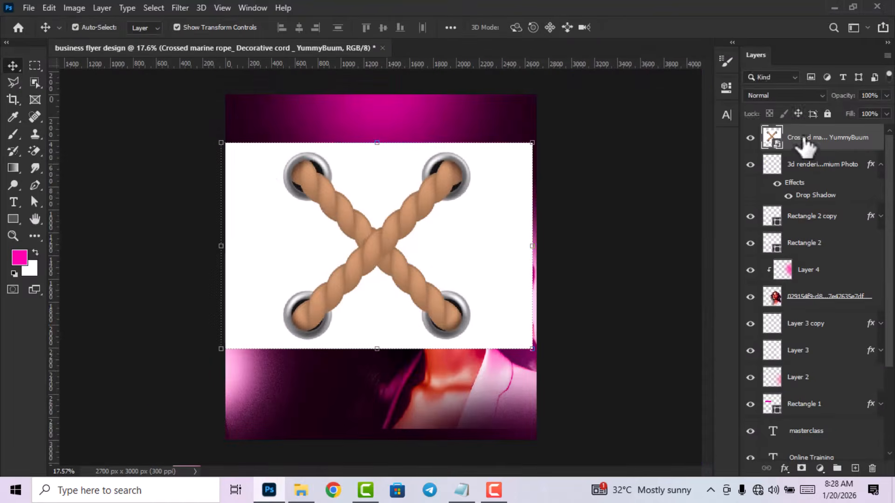
# - Rasterize the crossed rope layer and erase its white background with the Magic Eraser tool
pyautogui.rightClick(804, 140)
pyautogui.click(685, 245)
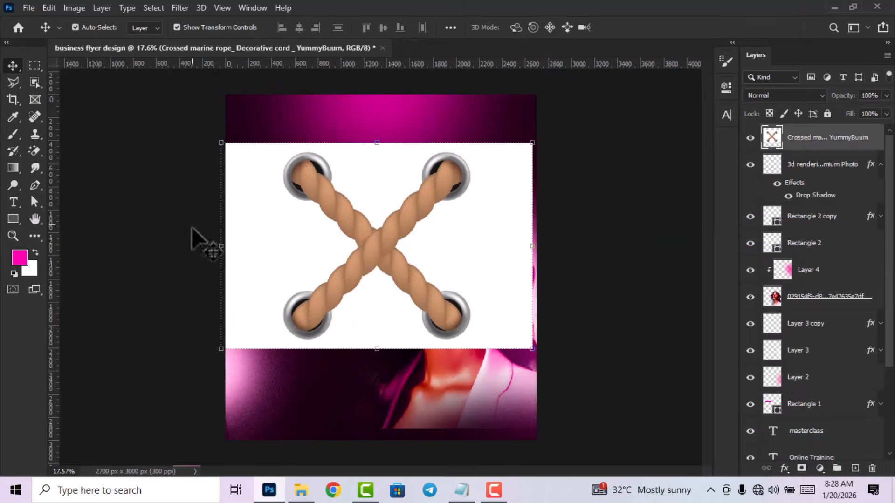
pyautogui.click(35, 153)
pyautogui.click(475, 246)
pyautogui.press('Delete')
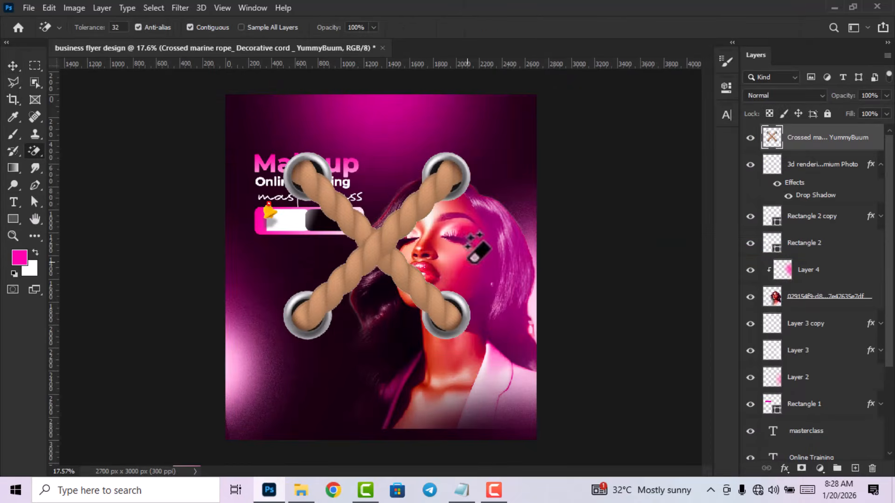
# - Scale the crossed rope to about 7.4% and position it over the seam between the white and black rectangles
pyautogui.click(13, 65)
pyautogui.scroll(2, 442, 260)
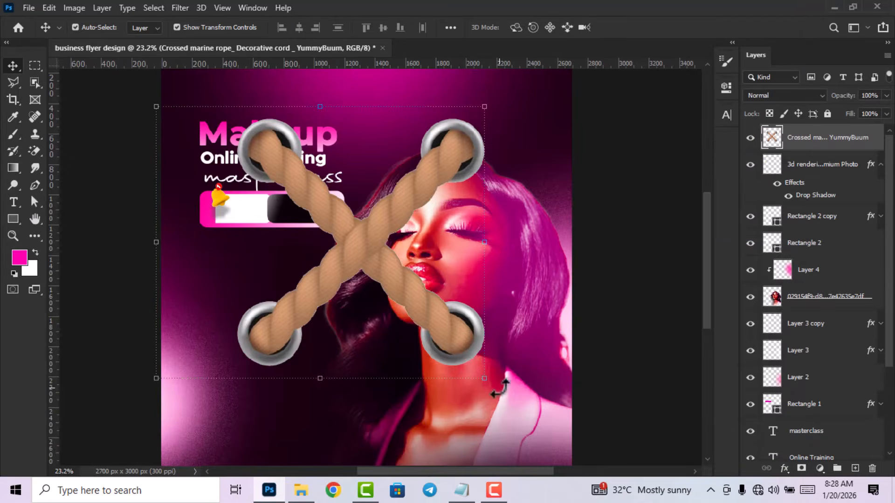
pyautogui.moveTo(484, 377); pyautogui.dragTo(331, 268)
pyautogui.scroll(3, 188, 128)
pyautogui.scroll(5, 331, 267)
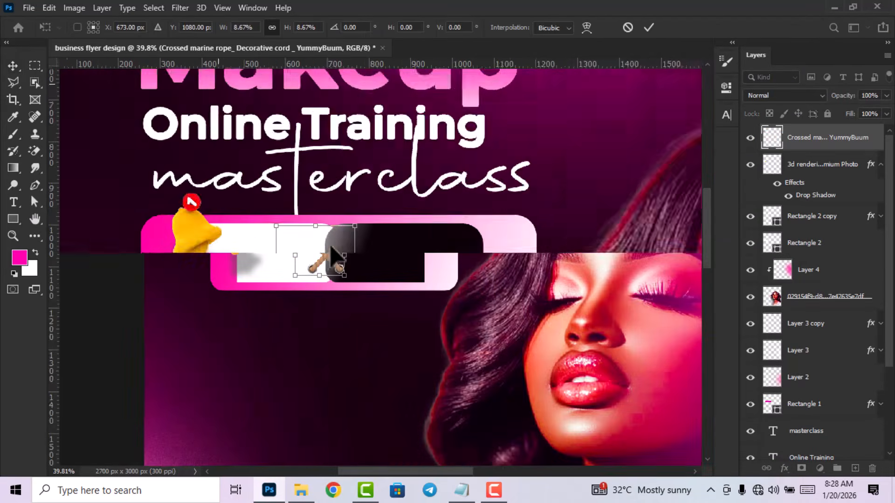
pyautogui.scroll(3, 331, 255)
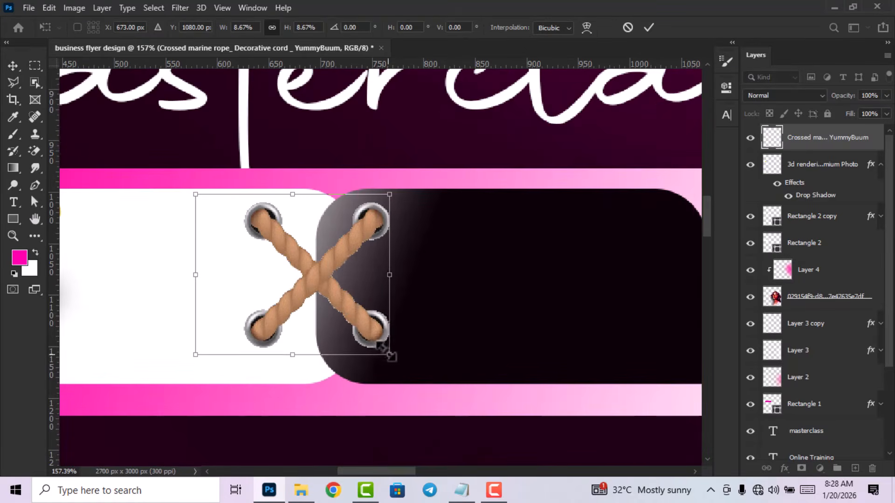
pyautogui.moveTo(382, 343); pyautogui.dragTo(364, 328)
pyautogui.moveTo(300, 276); pyautogui.dragTo(313, 291)
pyautogui.click(647, 28)
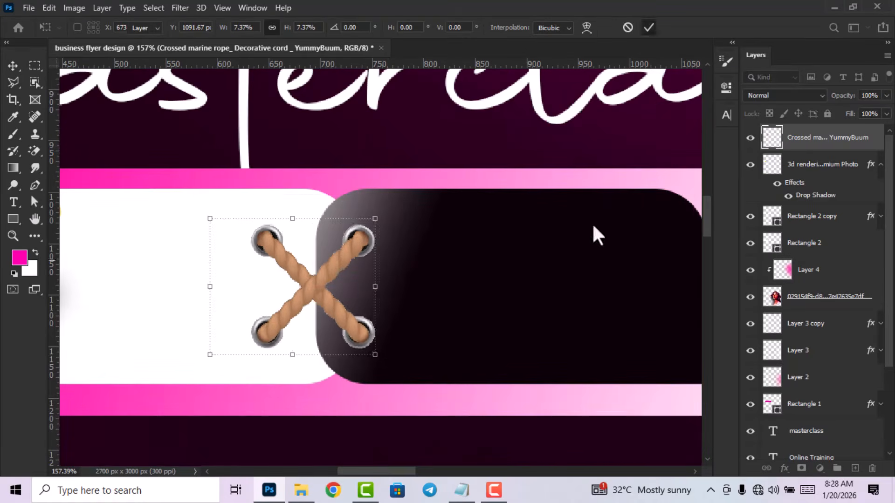
# - Create a new empty layer and place it directly beneath the crossed rope layer
pyautogui.scroll(-3, 592, 223)
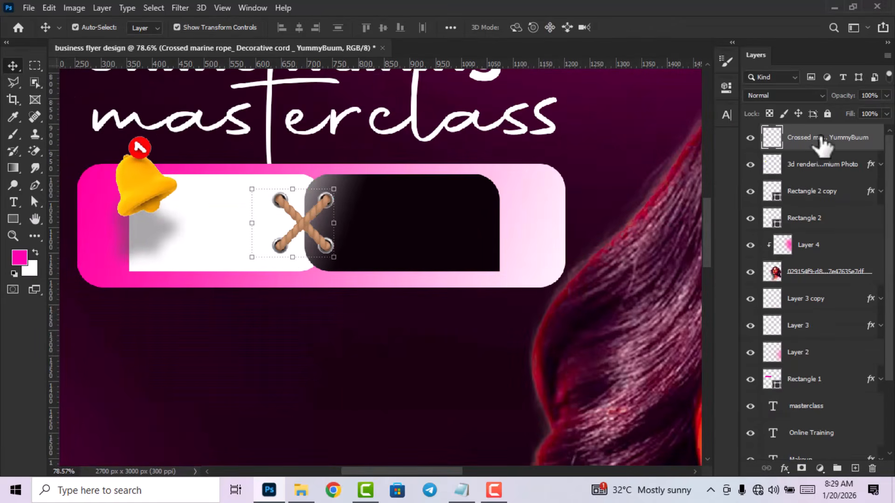
pyautogui.click(855, 468)
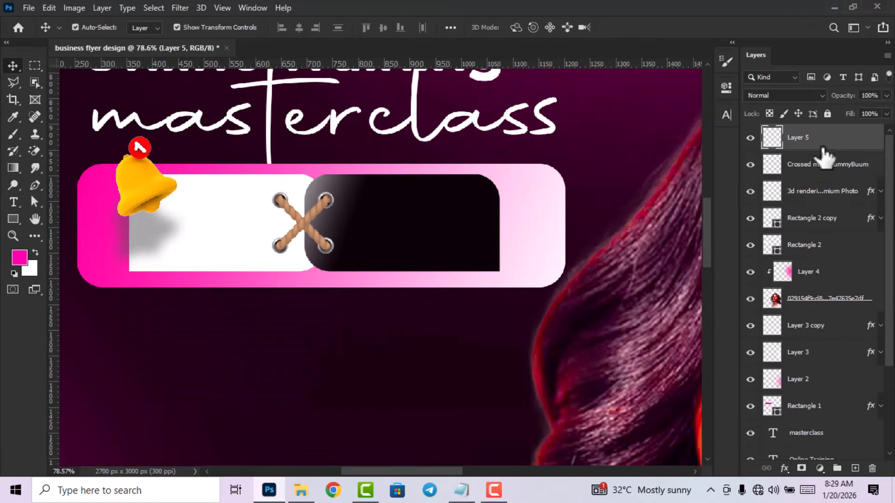
pyautogui.moveTo(823, 139); pyautogui.dragTo(824, 163)
pyautogui.moveTo(826, 165); pyautogui.dragTo(800, 180)
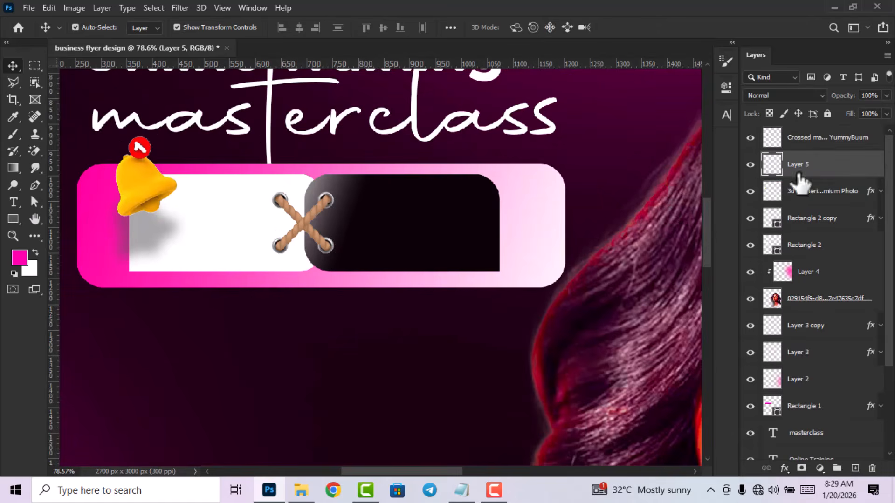
# - Set the foreground color to grey 908c8f
pyautogui.click(20, 261)
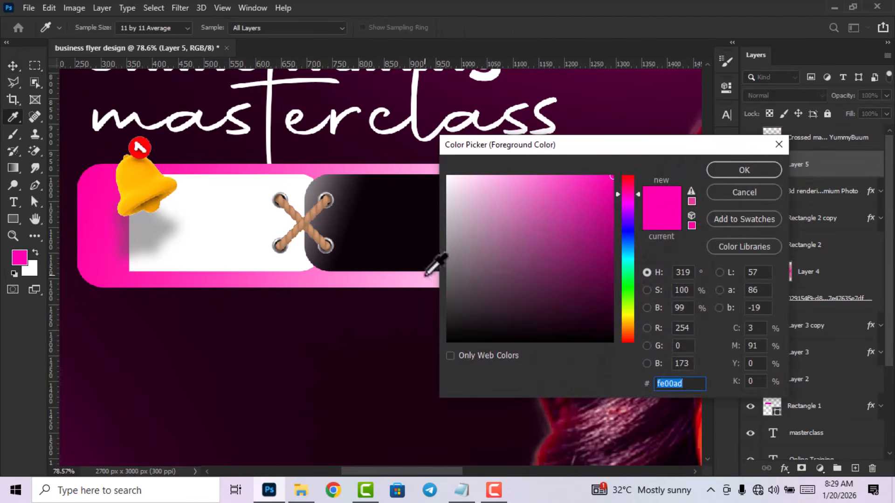
pyautogui.click(450, 254)
pyautogui.click(451, 248)
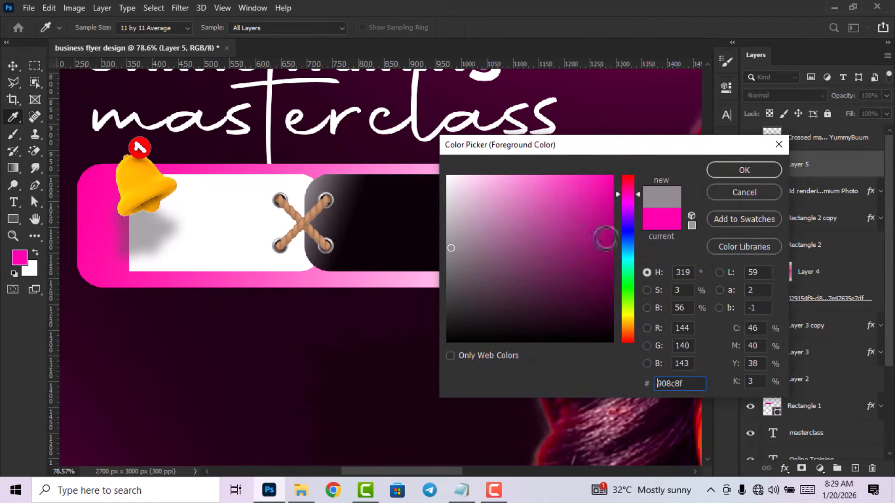
pyautogui.click(744, 170)
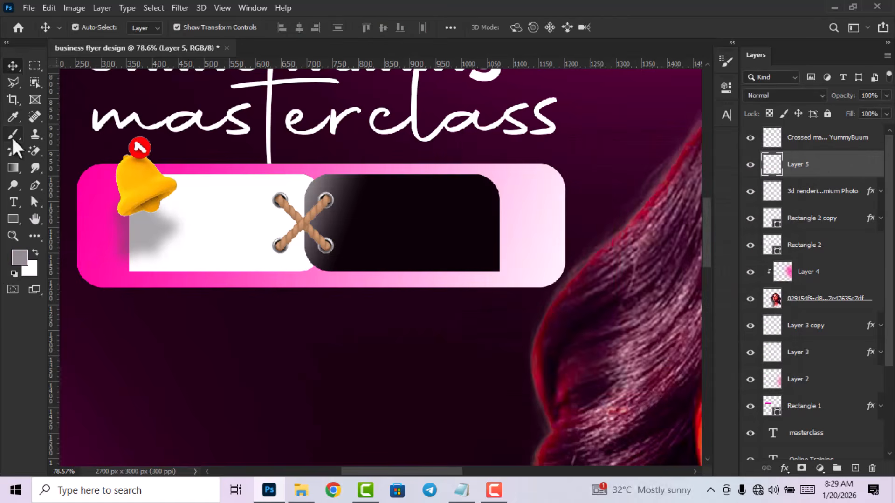
# - Paint soft grey shadows behind the two rope eyelets on the white rectangle using a 61 px Soft Round brush
pyautogui.click(12, 134)
pyautogui.rightClick(326, 235)
pyautogui.click(423, 263)
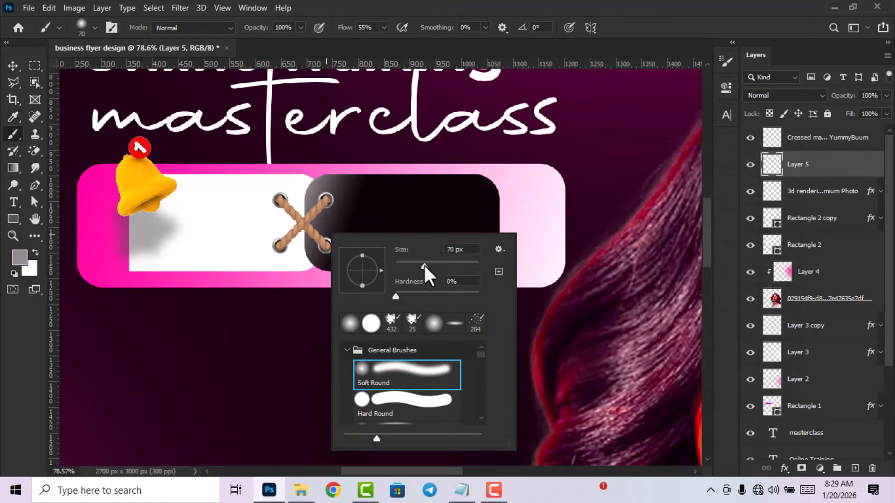
pyautogui.moveTo(407, 265); pyautogui.dragTo(421, 265)
pyautogui.rightClick(346, 229)
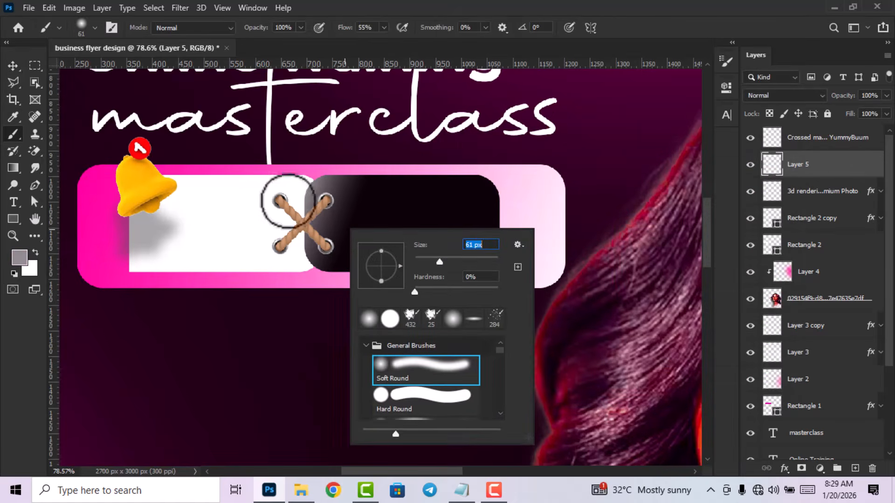
pyautogui.click(596, 7)
pyautogui.scroll(1, 270, 204)
pyautogui.scroll(3, 271, 205)
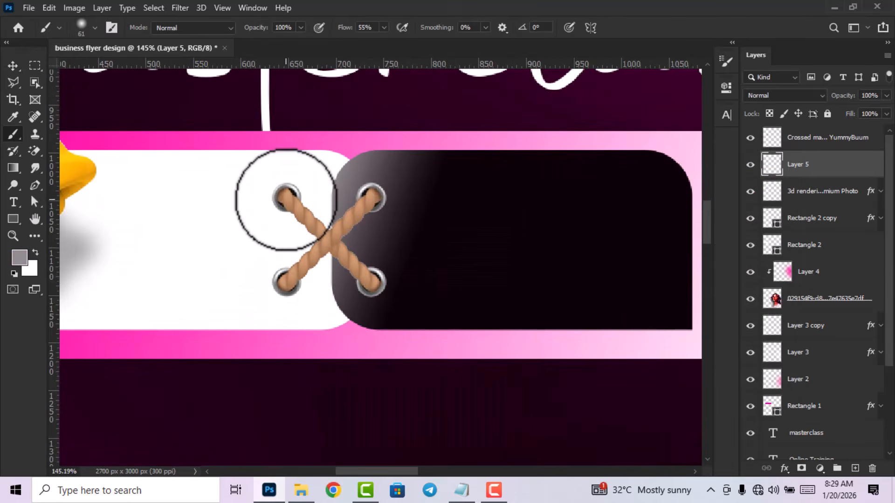
pyautogui.click(281, 202)
pyautogui.click(281, 201)
pyautogui.click(287, 283)
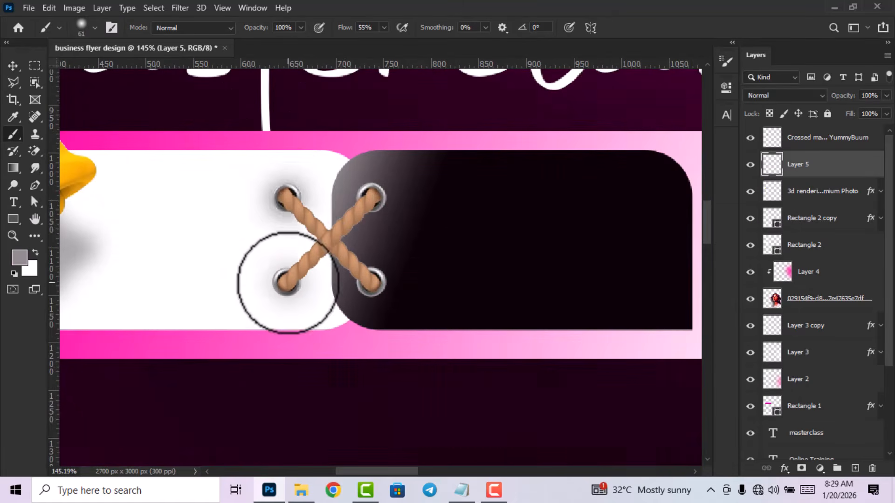
pyautogui.click(287, 283)
pyautogui.scroll(-5, 392, 318)
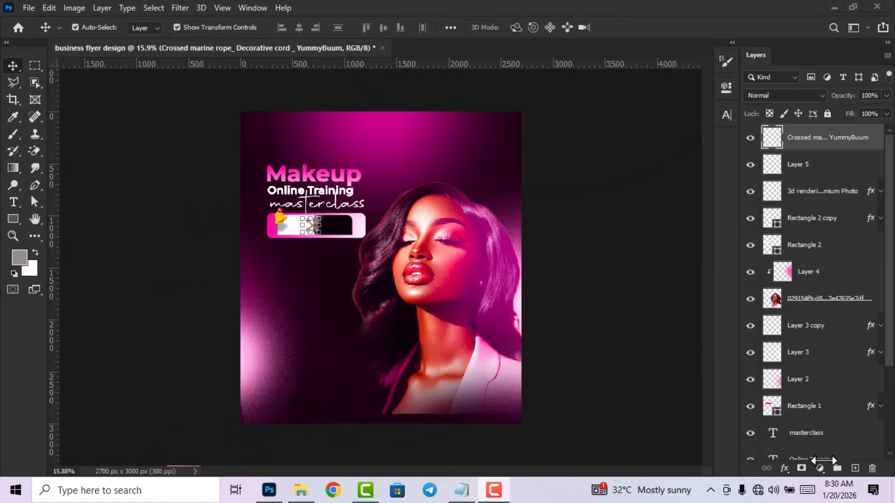
# - On a new layer, draw a closed wave shape about 3663 by 1159 px across the flyer's bottom with the Pen tool
pyautogui.click(856, 469)
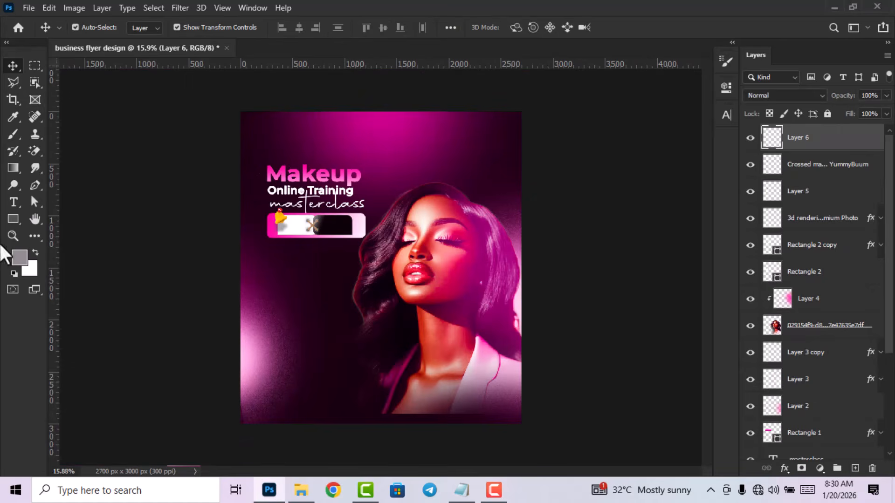
pyautogui.click(36, 187)
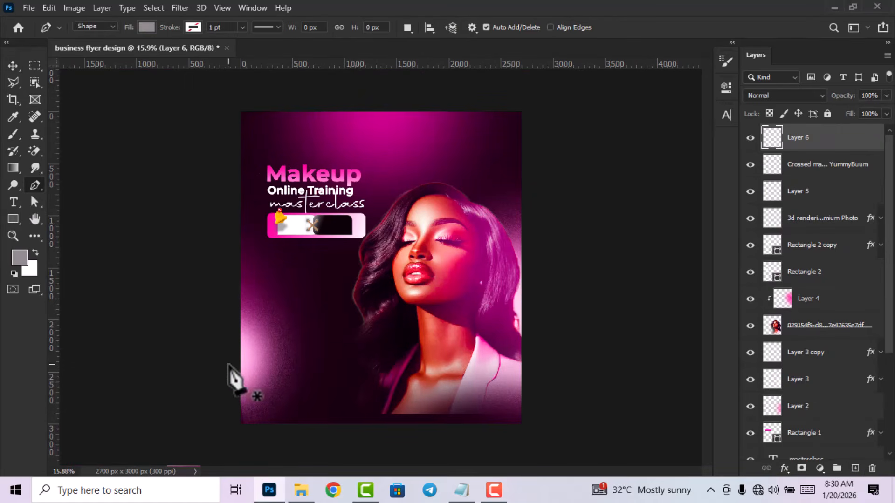
pyautogui.click(207, 336)
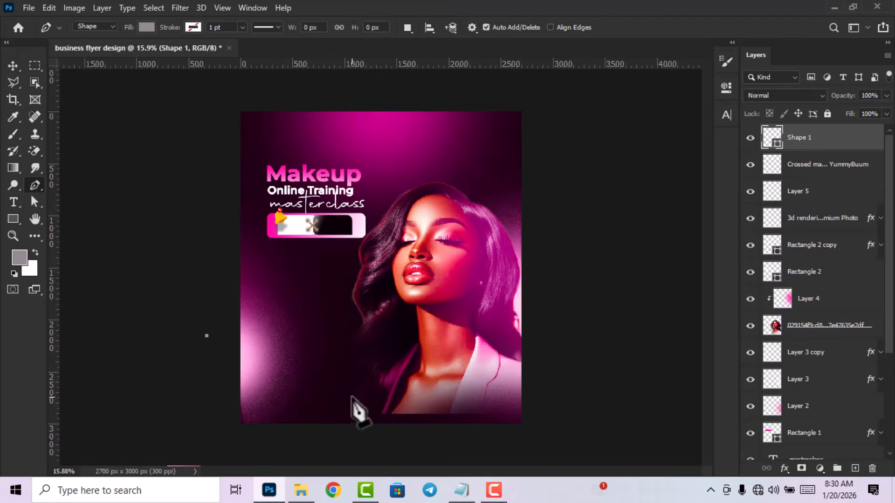
pyautogui.click(352, 397)
pyautogui.moveTo(352, 396); pyautogui.dragTo(410, 387)
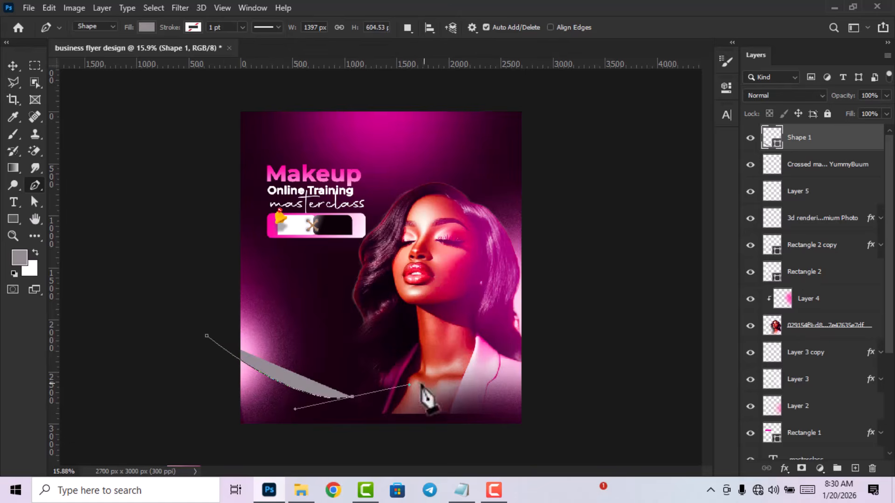
pyautogui.moveTo(550, 343); pyautogui.dragTo(594, 350)
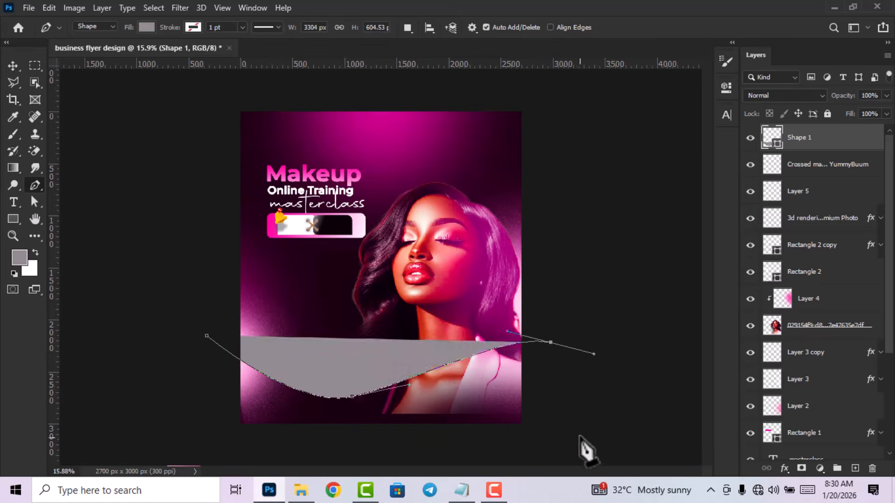
pyautogui.click(581, 438)
pyautogui.moveTo(480, 456); pyautogui.dragTo(460, 458)
pyautogui.click(203, 447)
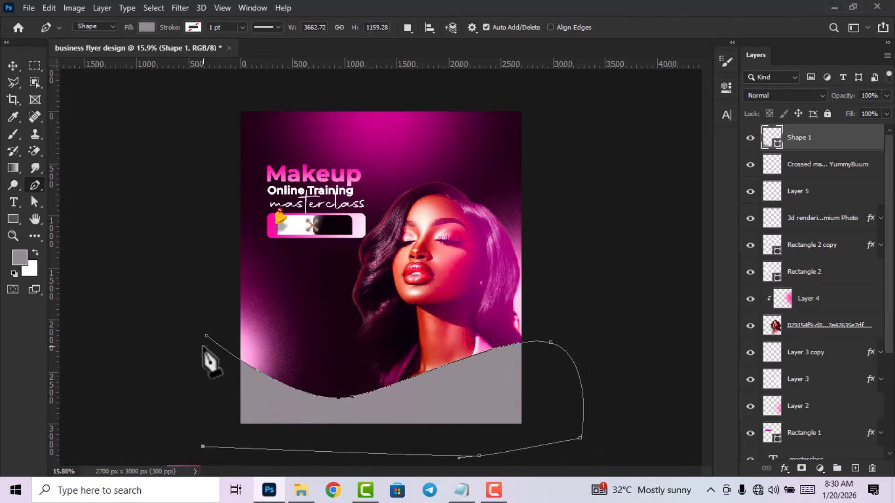
pyautogui.click(206, 336)
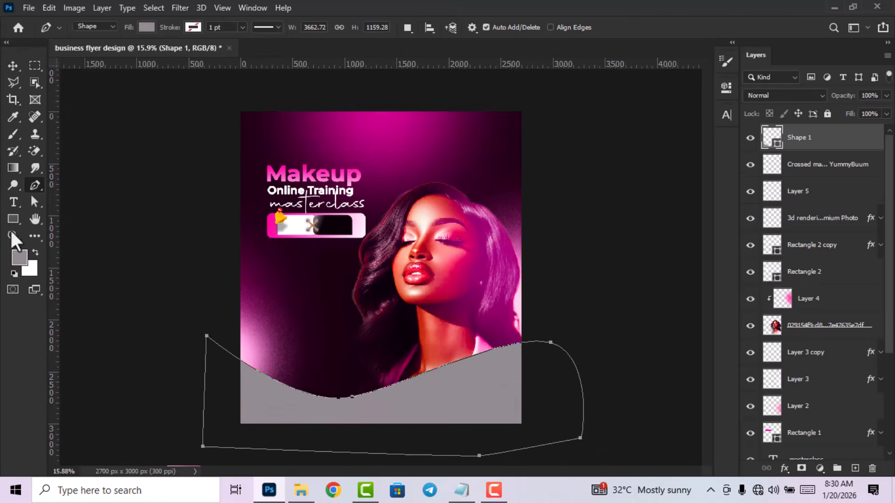
# - Nudge the woman's photo slightly upward above the wave shape
pyautogui.click(13, 66)
pyautogui.click(411, 303)
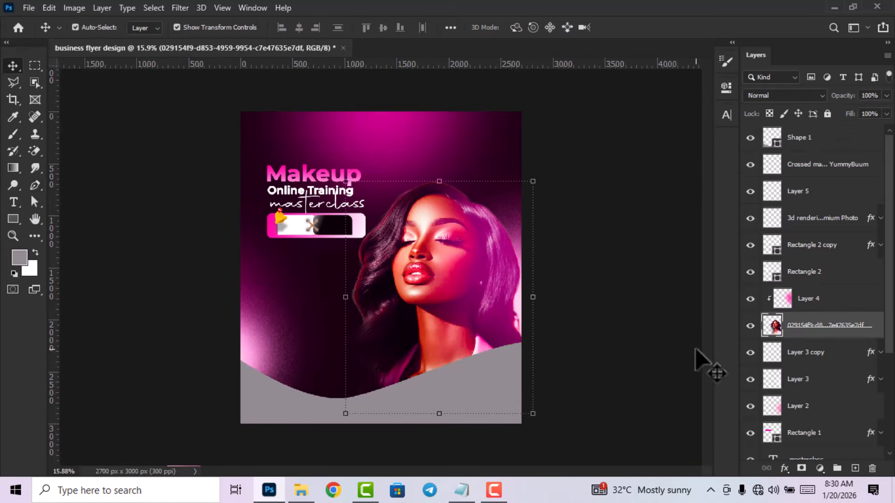
pyautogui.hotkey('shift', 'Up')
pyautogui.hotkey('shift', 'Up')
pyautogui.hotkey('shift', 'Up')
pyautogui.hotkey('shift', 'Up')
pyautogui.hotkey('shift', 'Up')
pyautogui.hotkey('shift', 'Up')
pyautogui.hotkey('shift', 'Up')
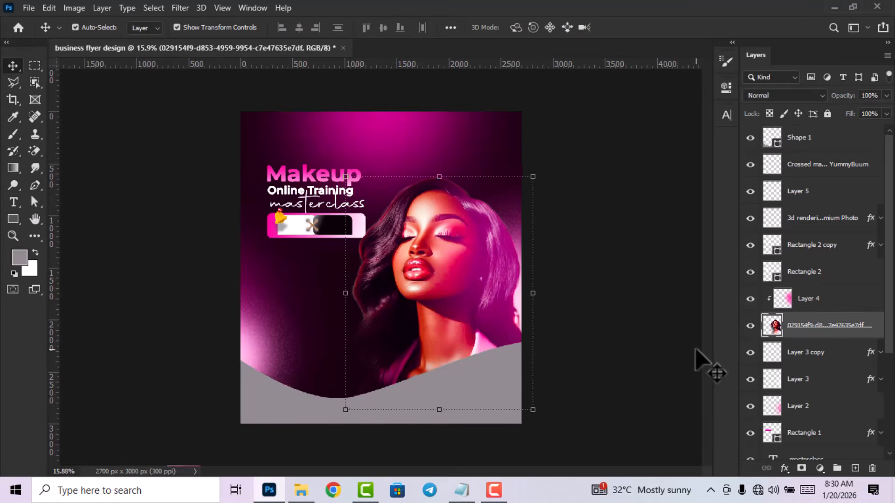
# - Change the wave shape's fill color to near-black 0f000a
pyautogui.click(468, 406)
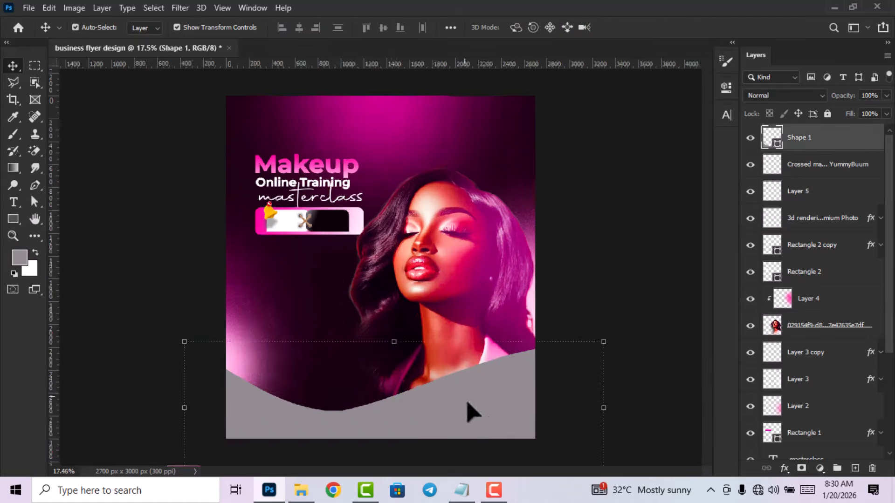
pyautogui.hotkey('ctrl', '-')
pyautogui.doubleClick(767, 145)
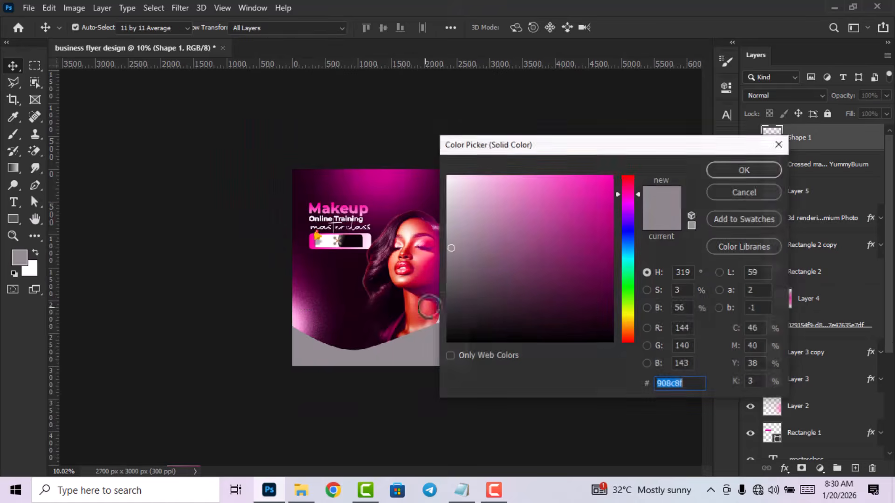
pyautogui.click(612, 326)
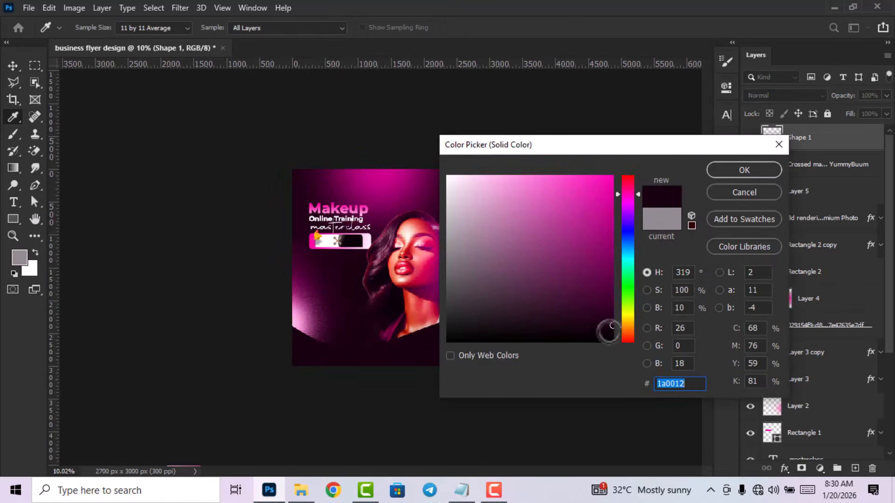
pyautogui.click(611, 333)
pyautogui.moveTo(679, 383); pyautogui.dragTo(631, 384)
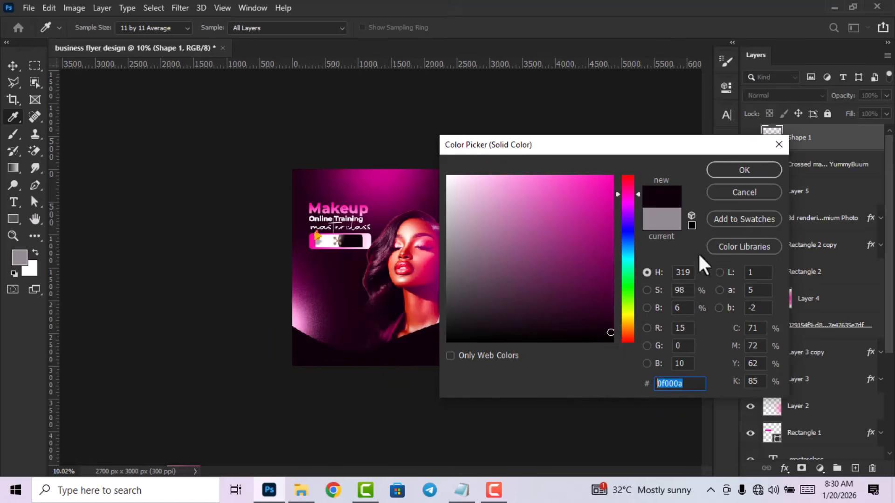
pyautogui.click(725, 166)
# - Place the green and white swirl pattern image from the file folder over the lower part of the flyer
pyautogui.scroll(2, 533, 290)
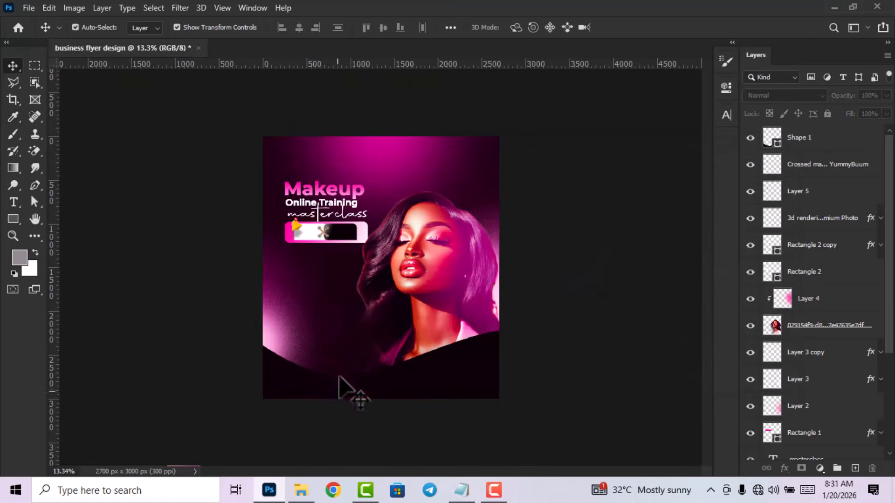
pyautogui.click(303, 497)
pyautogui.moveTo(135, 96); pyautogui.dragTo(366, 402)
pyautogui.moveTo(394, 317); pyautogui.dragTo(398, 398)
pyautogui.click(628, 27)
# - Clip the swirl pattern to the wave shape and set its blend mode to Overlay
pyautogui.rightClick(818, 140)
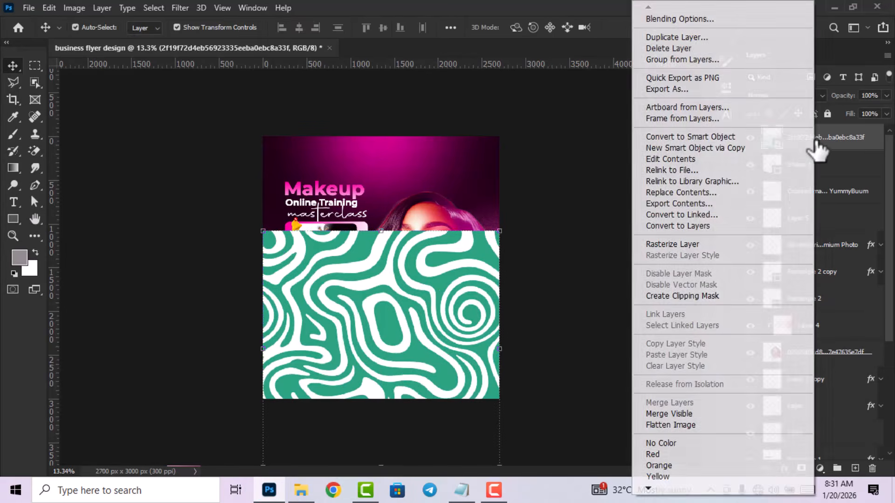
pyautogui.click(703, 303)
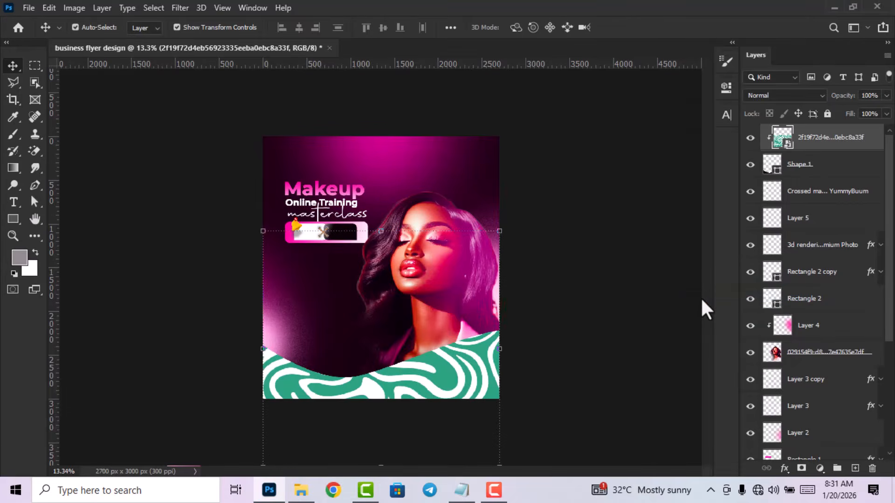
pyautogui.click(790, 95)
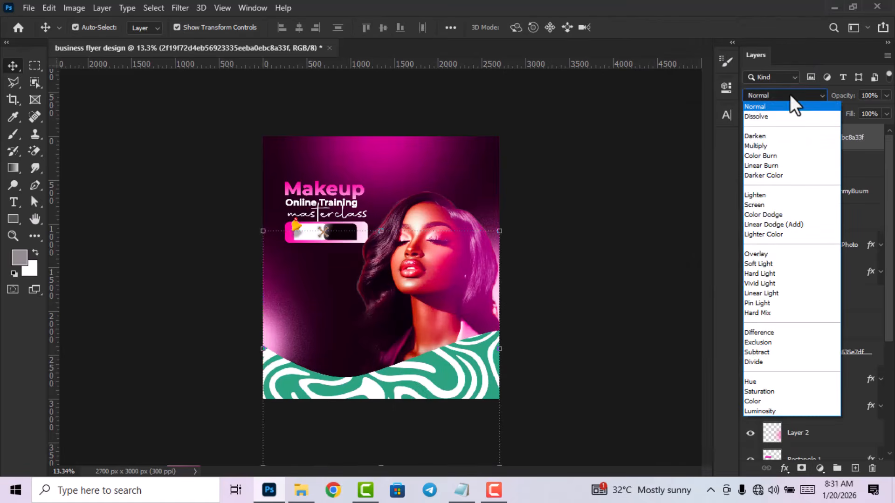
pyautogui.click(764, 256)
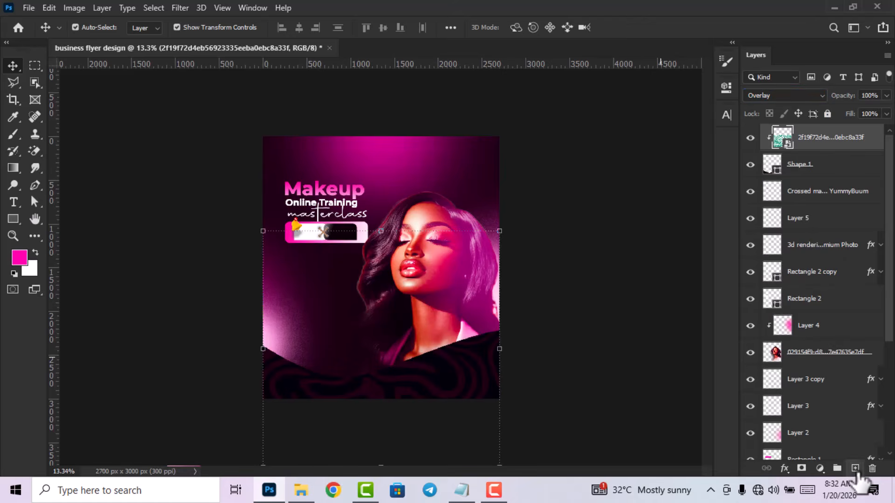
# - Add an empty layer clipped to the wave shape above the pattern and use pink ff00ae as the foreground color
pyautogui.click(856, 470)
pyautogui.rightClick(798, 159)
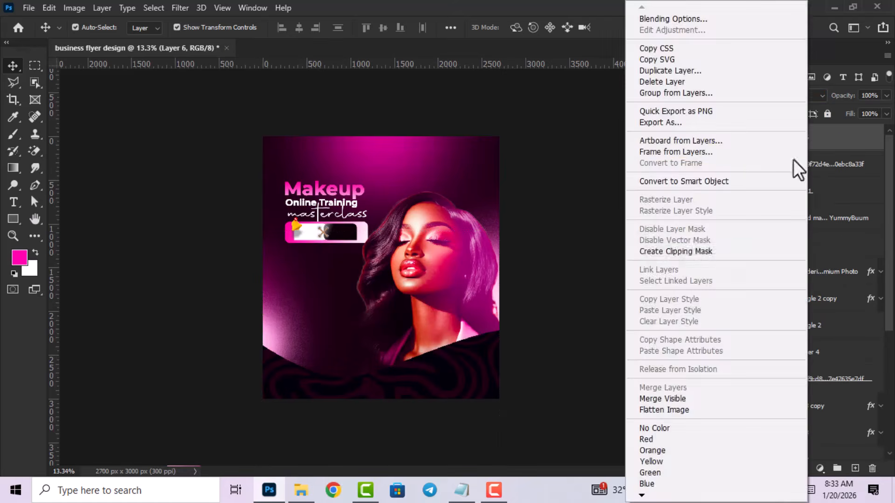
pyautogui.click(719, 251)
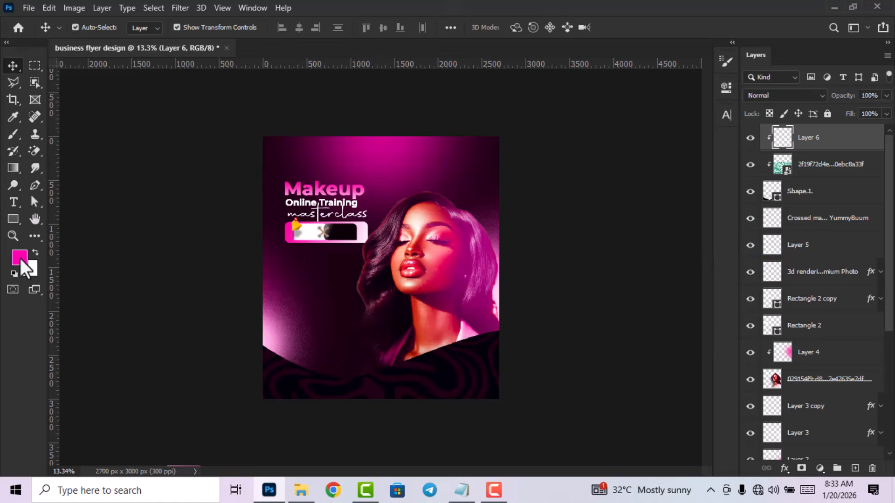
pyautogui.click(21, 261)
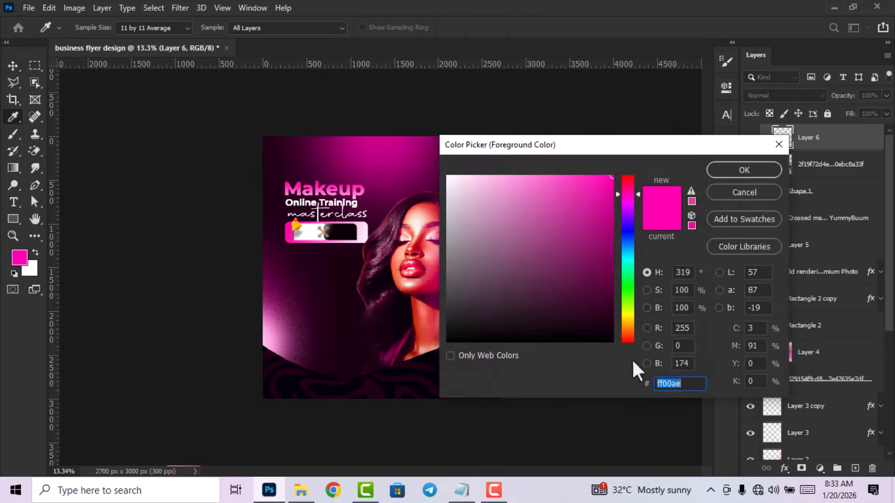
pyautogui.click(733, 170)
# - Paint a soft pink glow along the wave's upper edge with a 700 px Soft Round brush
pyautogui.click(13, 134)
pyautogui.rightClick(390, 368)
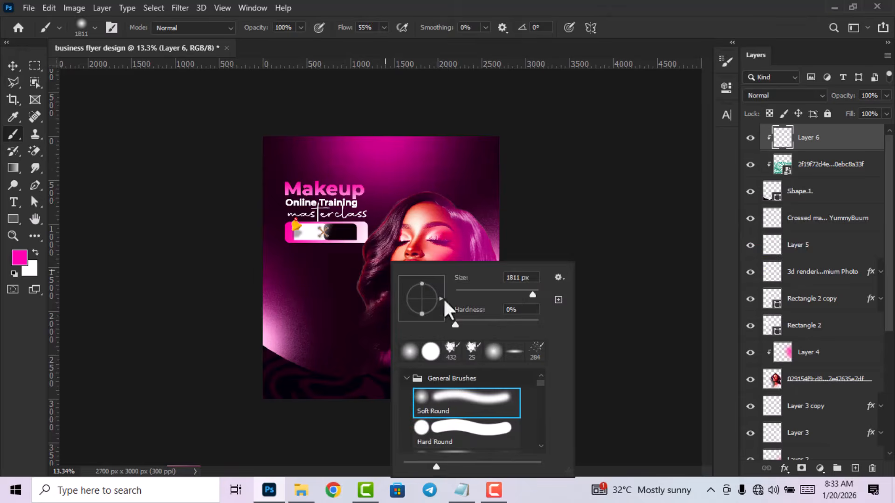
pyautogui.click(530, 291)
pyautogui.write('700')
pyautogui.press('Return')
pyautogui.scroll(2, 461, 287)
pyautogui.moveTo(509, 334)
pyautogui.mouseDown()
pyautogui.moveTo(424, 365)
pyautogui.moveTo(332, 380)
pyautogui.moveTo(231, 354)
pyautogui.moveTo(161, 294)
pyautogui.mouseUp()
pyautogui.moveTo(515, 333)
pyautogui.mouseDown()
pyautogui.moveTo(415, 360)
pyautogui.moveTo(317, 360)
pyautogui.moveTo(259, 345)
pyautogui.mouseUp()
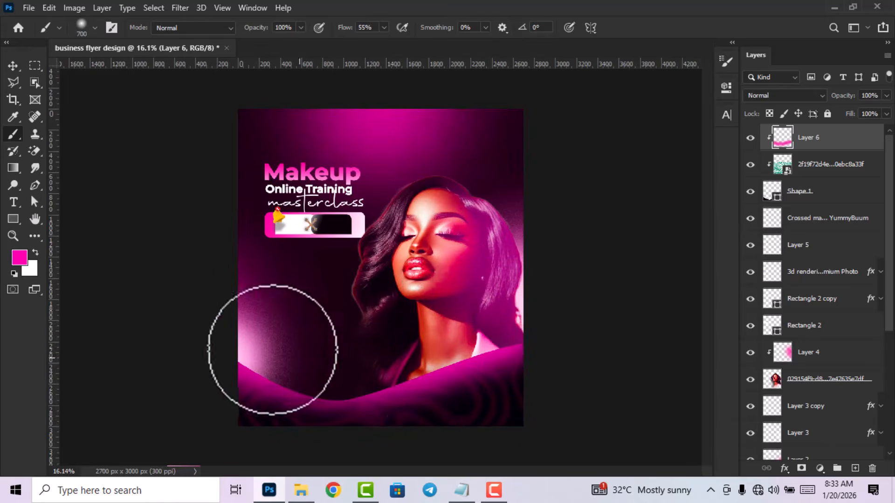
# - Add another empty layer above the pink glow and clip it to the wave shape
pyautogui.click(12, 65)
pyautogui.scroll(-5, 383, 267)
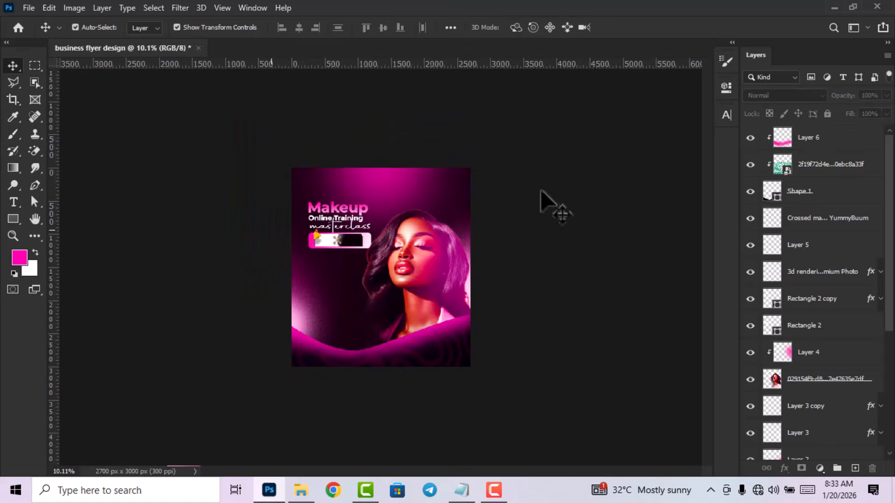
pyautogui.click(855, 468)
pyautogui.rightClick(814, 137)
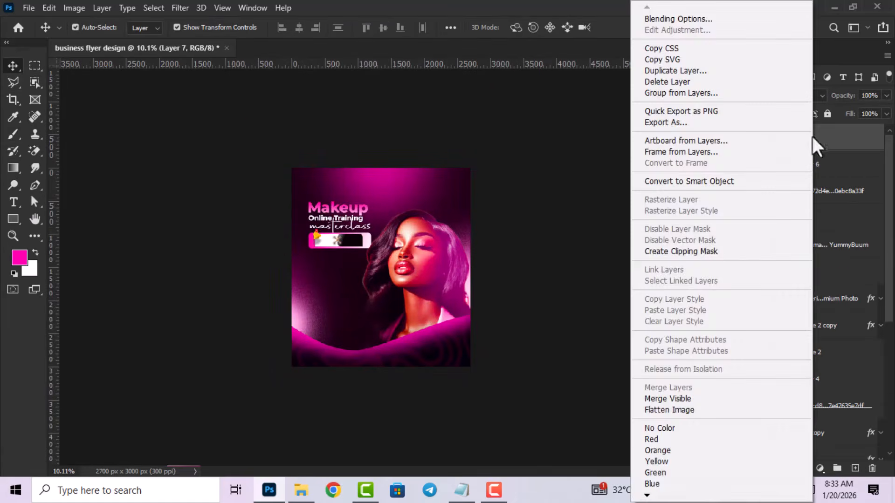
pyautogui.click(714, 247)
pyautogui.scroll(1, 383, 275)
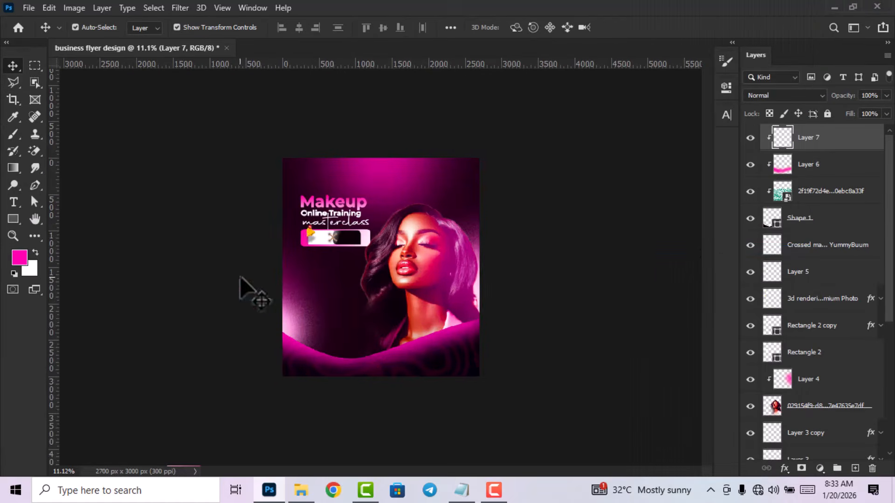
# - Set the foreground color to orange ffa200 and activate the Brush tool
pyautogui.click(20, 256)
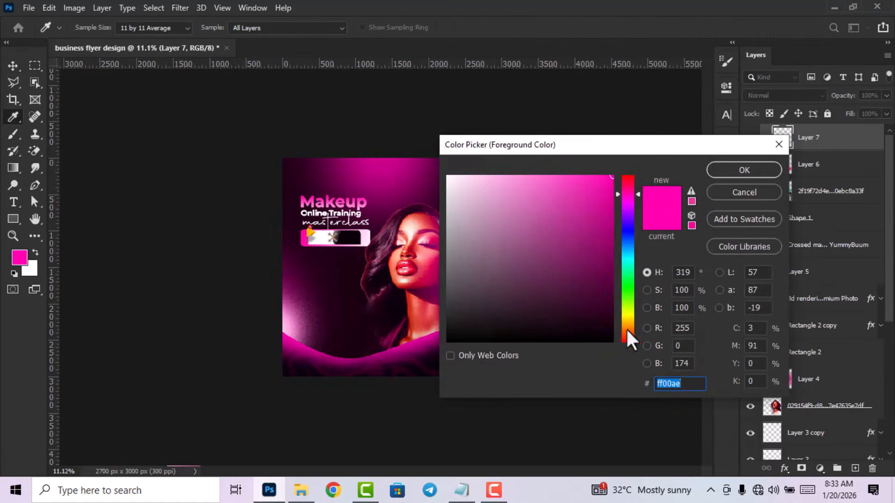
pyautogui.click(628, 329)
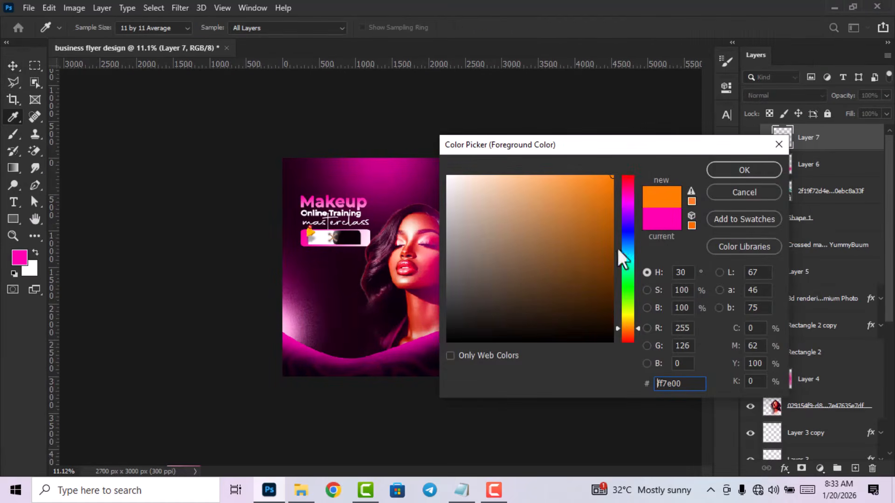
pyautogui.click(628, 325)
pyautogui.moveTo(682, 384); pyautogui.dragTo(616, 372)
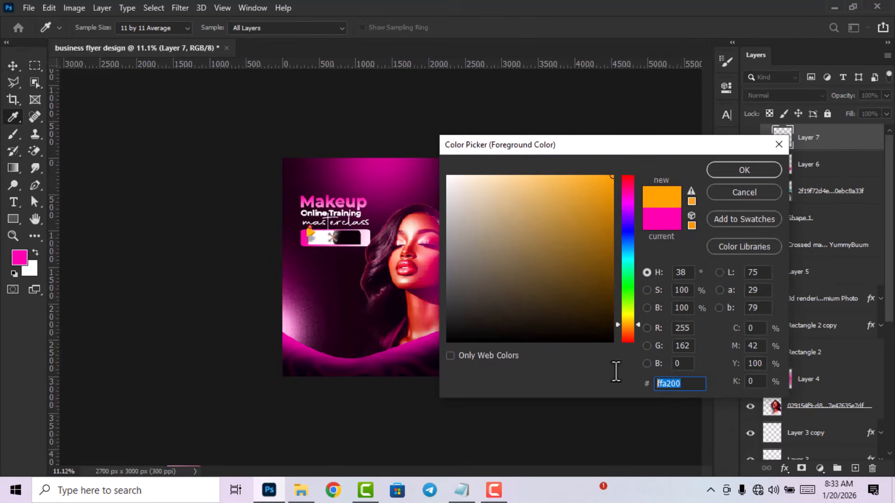
pyautogui.click(736, 170)
pyautogui.click(12, 135)
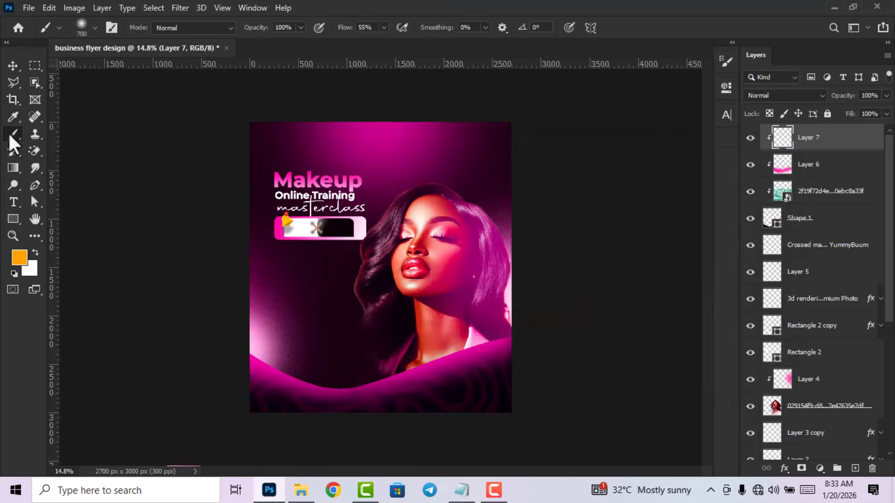
# - Paint orange accents along the wave's upper edge at both ends with a Soft Round brush of about 202 px
pyautogui.scroll(1, 455, 305)
pyautogui.rightClick(454, 305)
pyautogui.moveTo(595, 293); pyautogui.dragTo(582, 293)
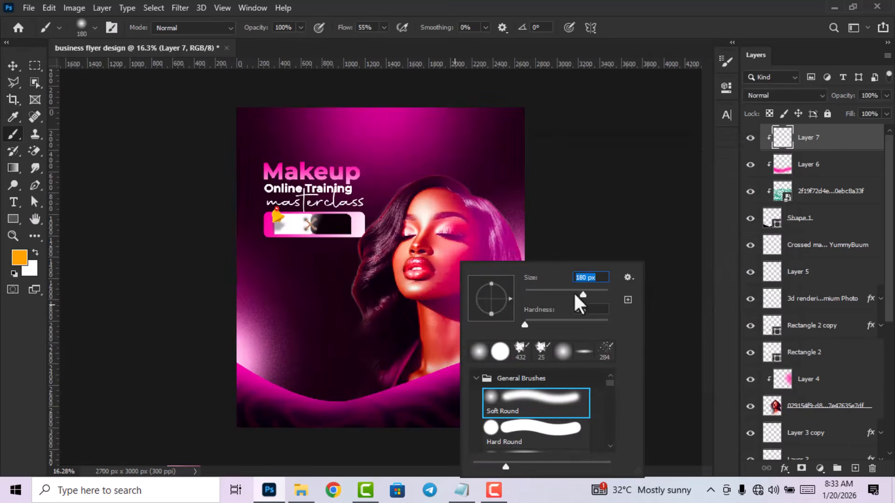
pyautogui.click(644, 11)
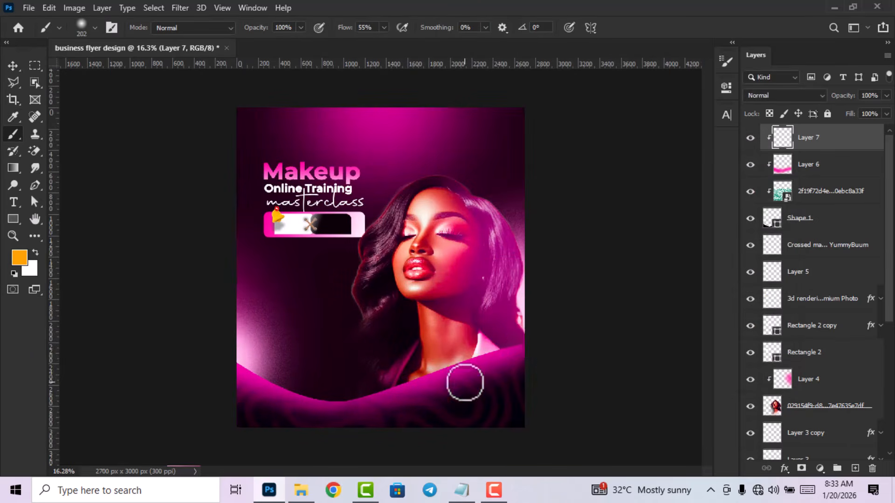
pyautogui.moveTo(524, 343)
pyautogui.mouseDown()
pyautogui.moveTo(382, 356)
pyautogui.moveTo(541, 345)
pyautogui.moveTo(404, 358)
pyautogui.moveTo(504, 349)
pyautogui.moveTo(488, 355)
pyautogui.moveTo(505, 362)
pyautogui.mouseUp()
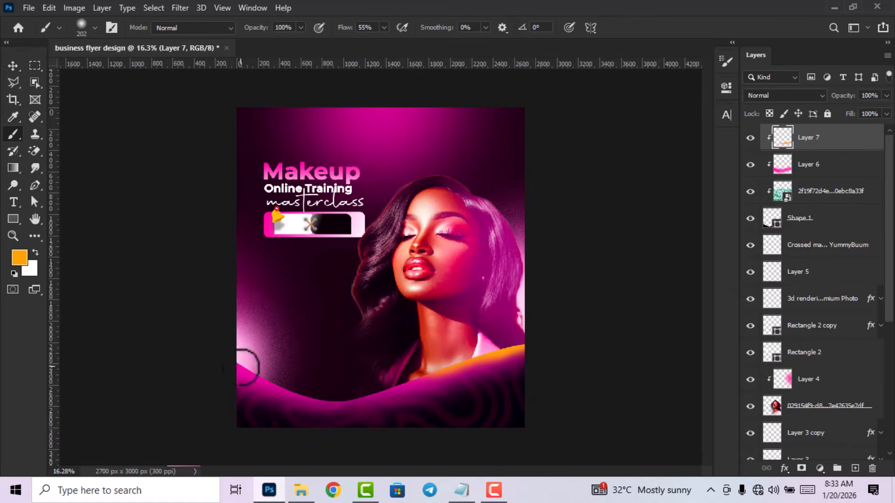
pyautogui.moveTo(240, 367)
pyautogui.mouseDown()
pyautogui.moveTo(216, 368)
pyautogui.moveTo(240, 366)
pyautogui.moveTo(206, 410)
pyautogui.moveTo(242, 366)
pyautogui.mouseUp()
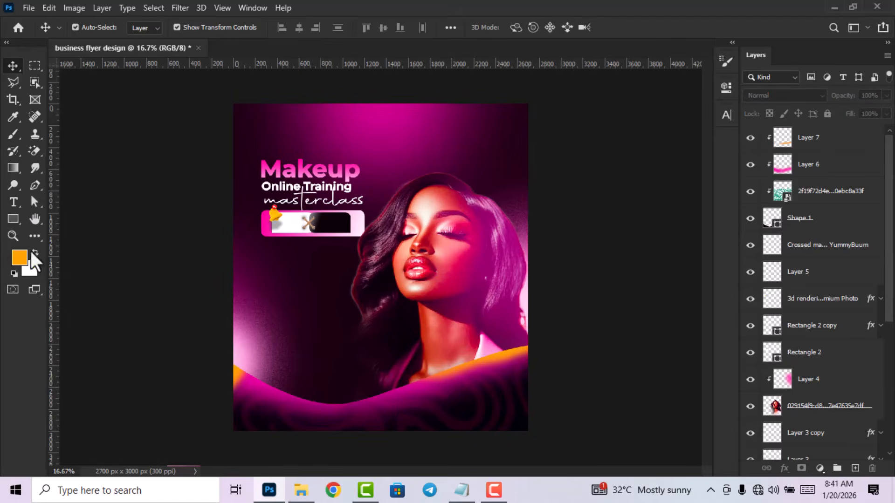
# - Draw a rectangle about 786 by 750 px below the label and align its left edge with the label
pyautogui.click(14, 222)
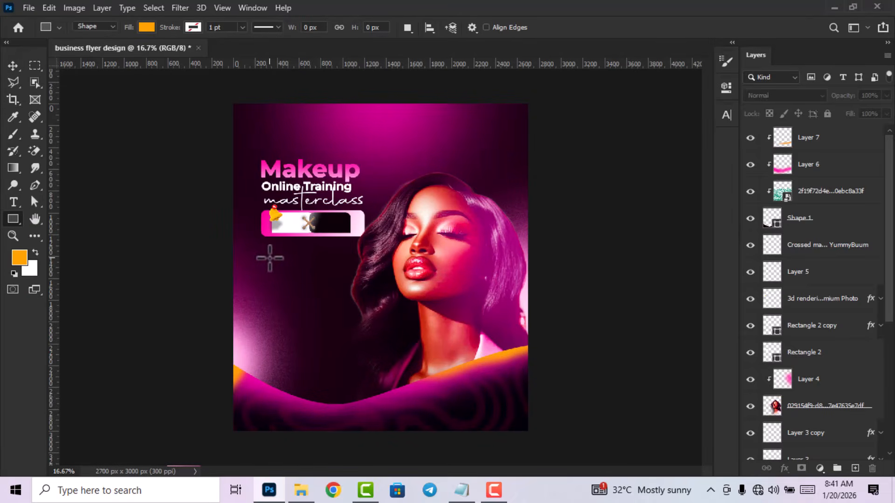
pyautogui.moveTo(269, 257); pyautogui.dragTo(356, 339)
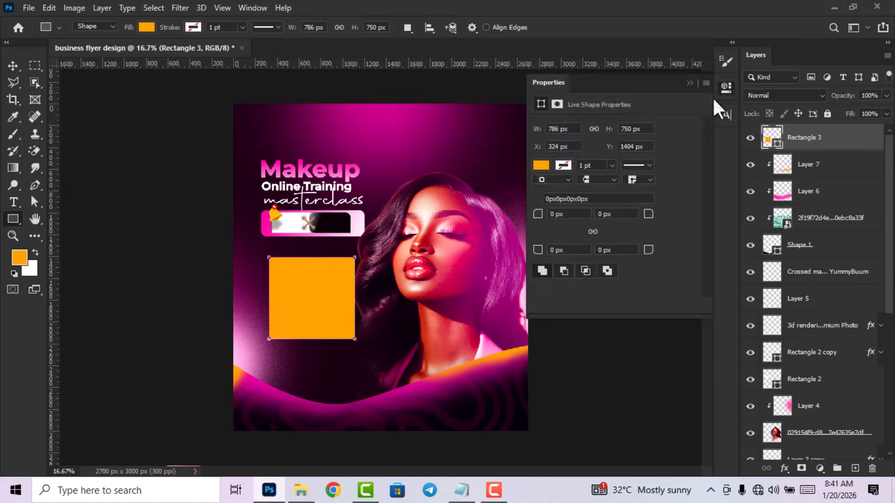
pyautogui.click(726, 88)
pyautogui.click(13, 66)
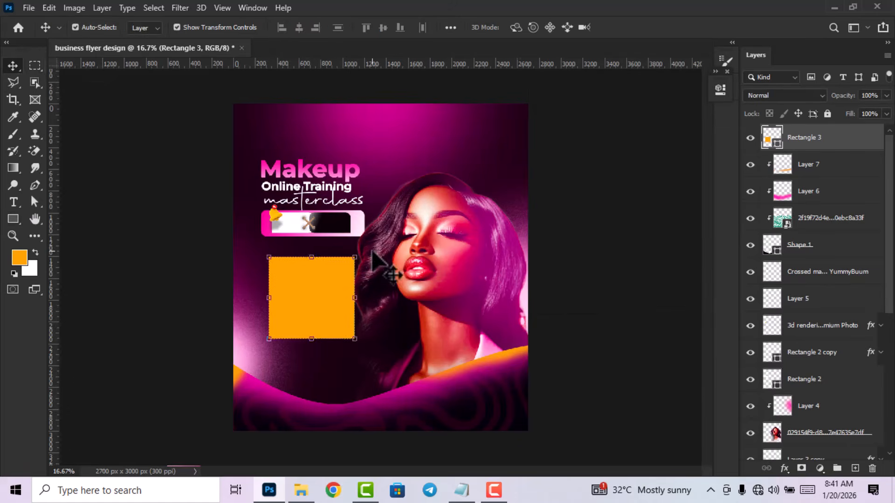
pyautogui.hotkey('ctrl', '0')
pyautogui.moveTo(314, 300); pyautogui.dragTo(297, 297)
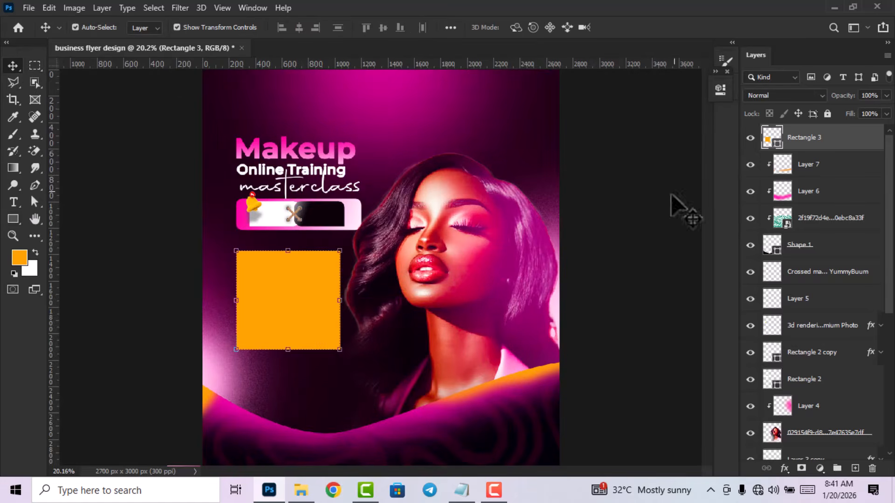
# - Change the new rectangle's fill color to dark purple 240118
pyautogui.doubleClick(770, 143)
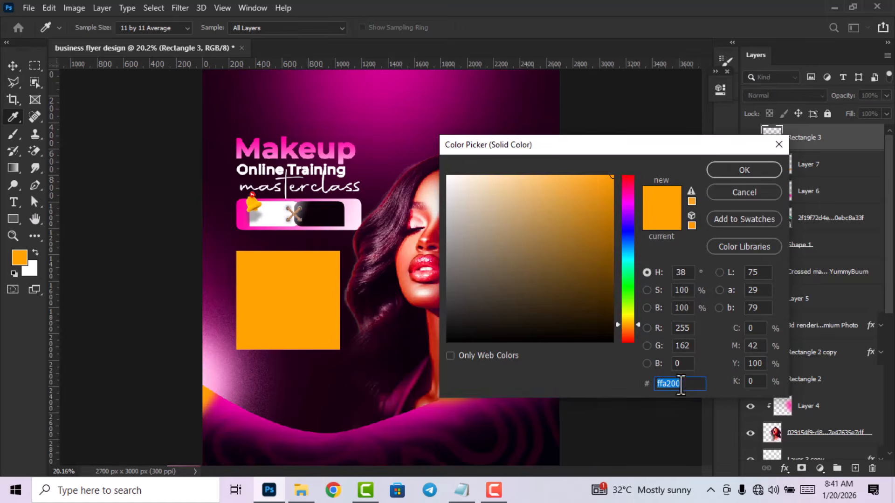
pyautogui.write('2')
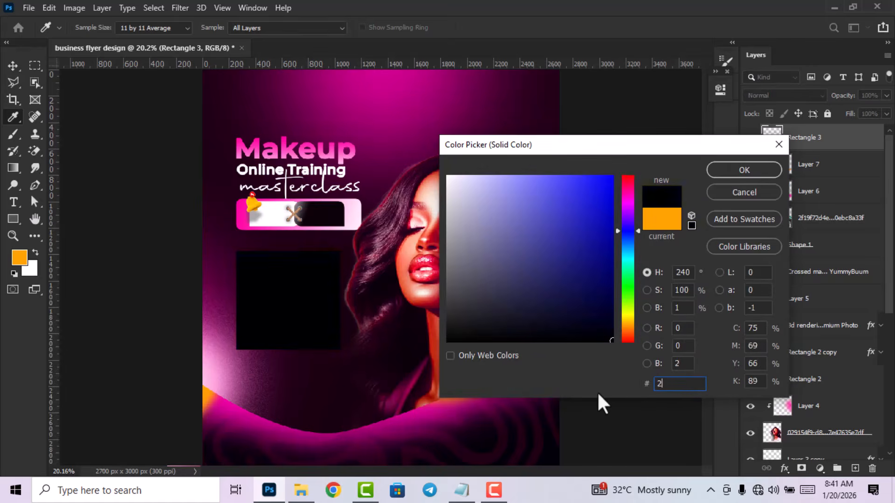
pyautogui.write('40118')
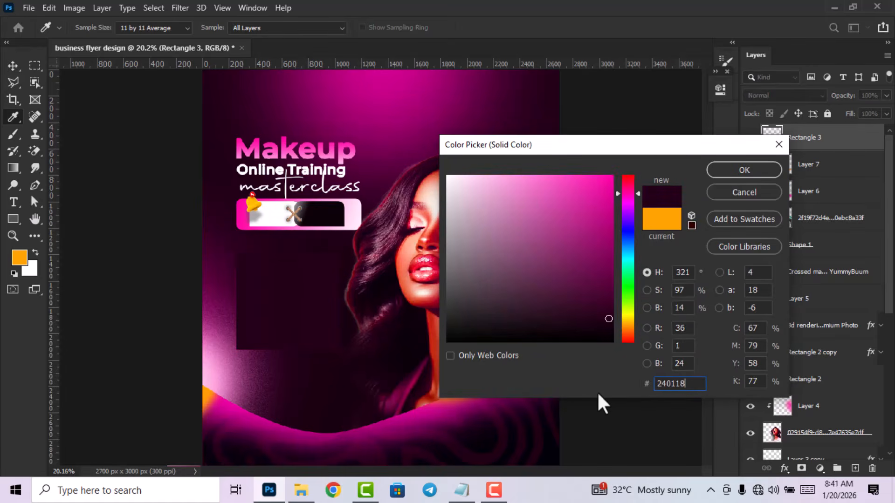
pyautogui.click(728, 172)
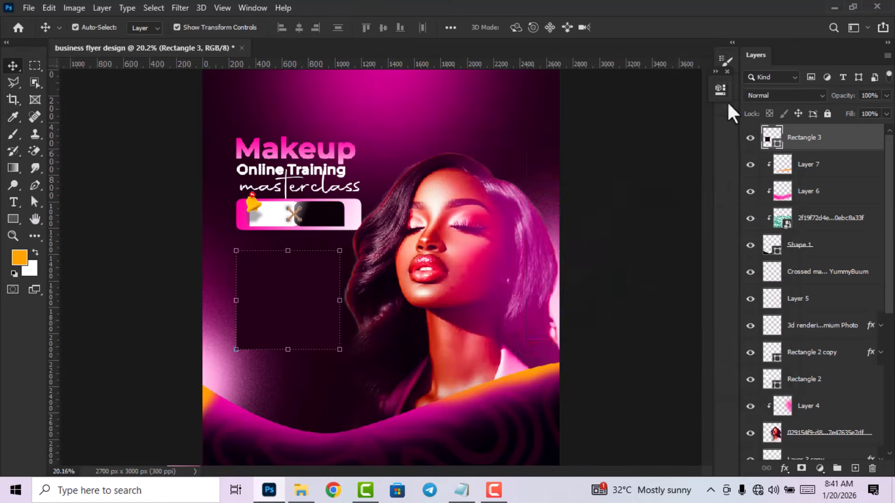
# - Give the dark rectangle a light pink ffd3f0 solid stroke
pyautogui.click(727, 113)
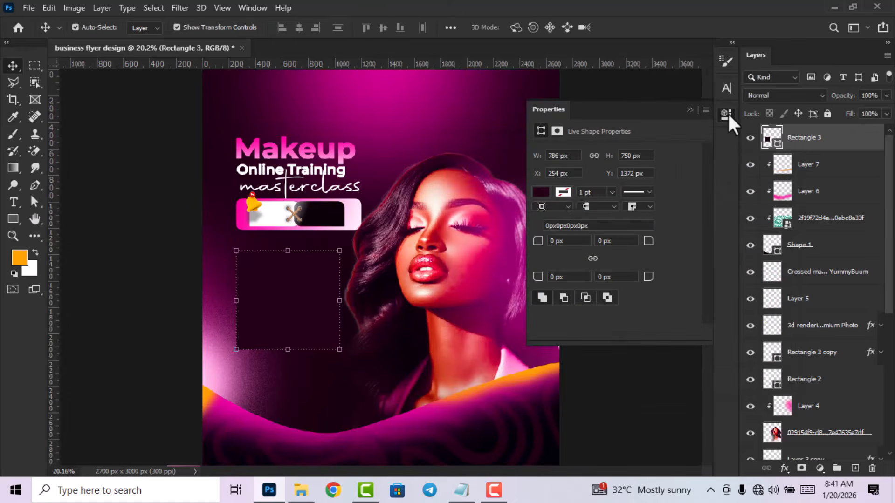
pyautogui.click(566, 192)
pyautogui.click(705, 218)
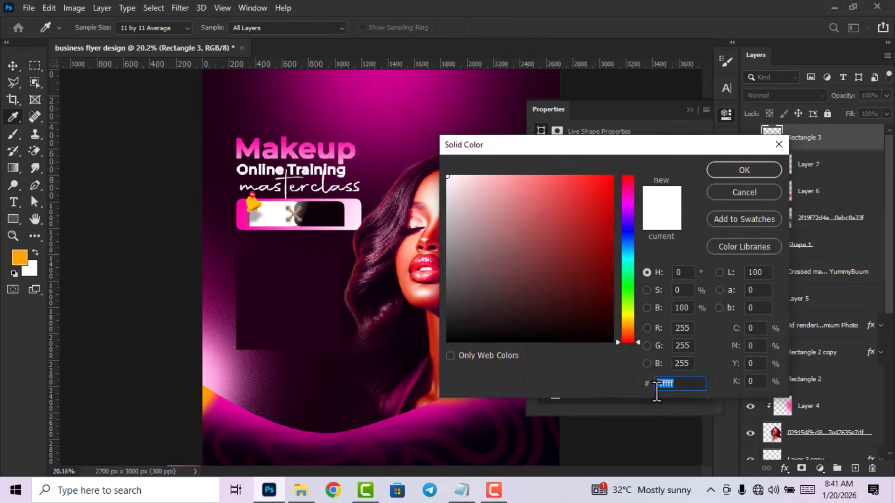
pyautogui.write('ff')
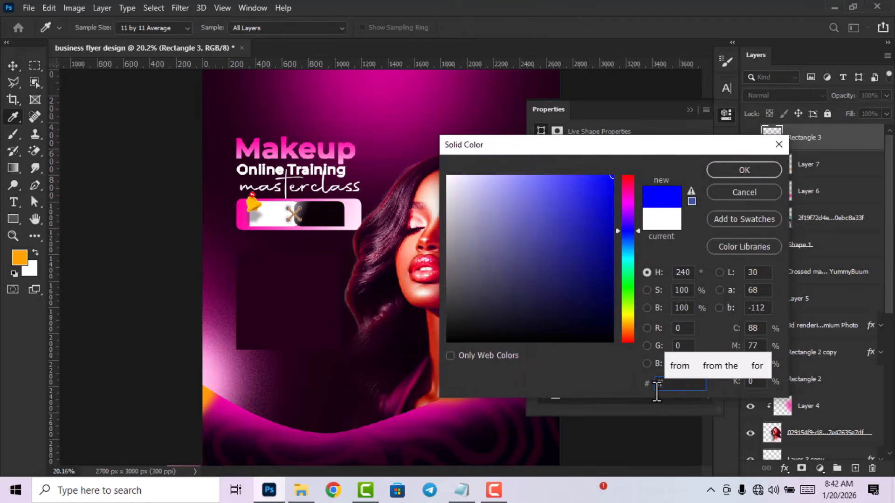
pyautogui.write('d')
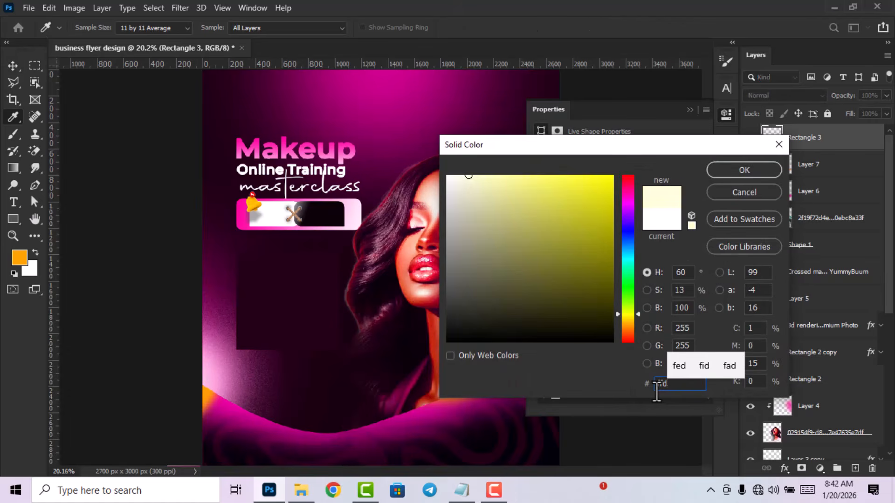
pyautogui.write('3f0')
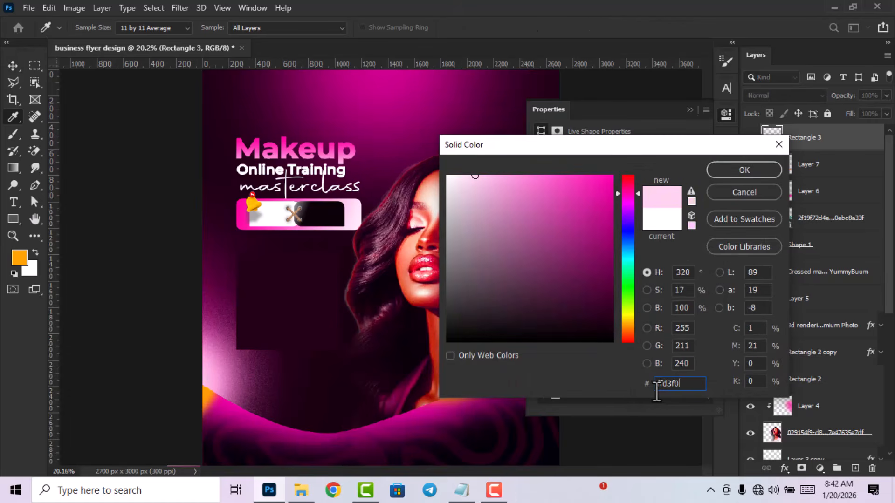
pyautogui.click(734, 172)
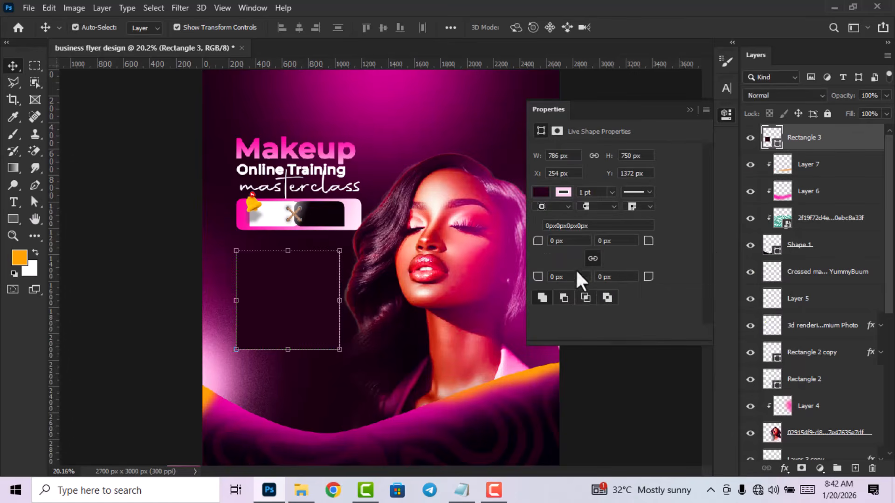
# - Round all four corners of the dark rectangle to a 120 px radius and deselect it
pyautogui.click(553, 242)
pyautogui.press('Return')
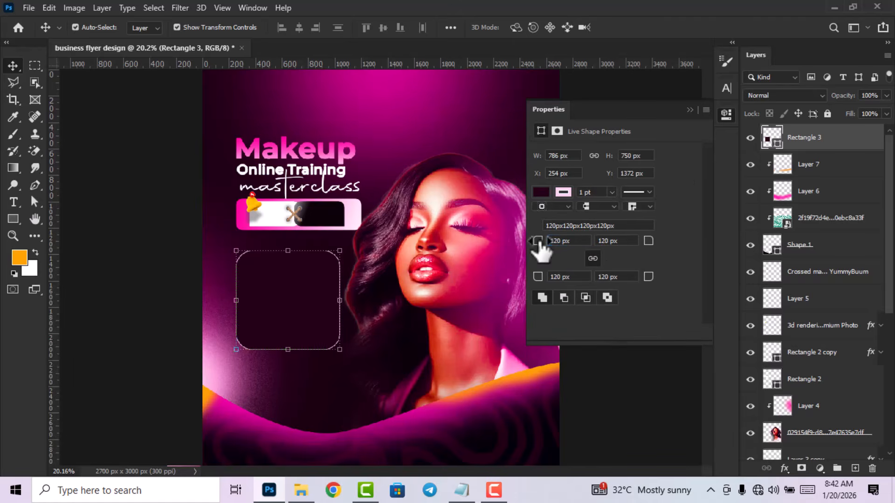
pyautogui.click(726, 114)
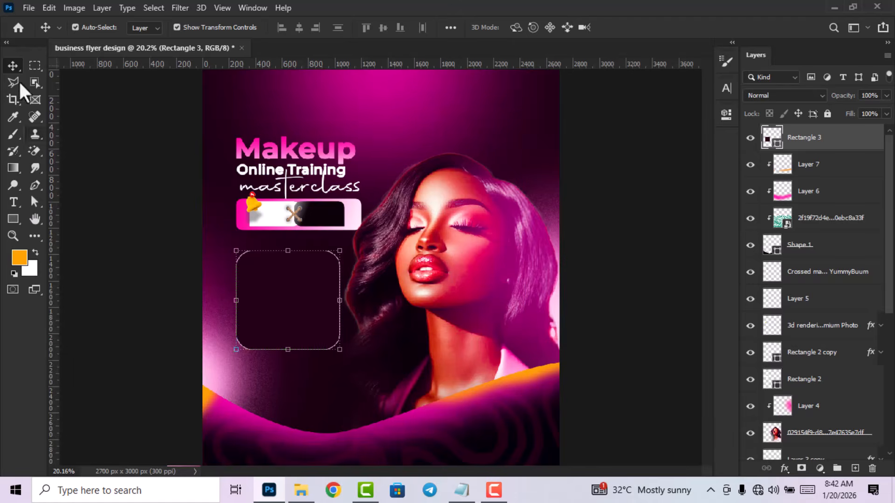
pyautogui.click(128, 189)
# - Widen the dark rounded rectangle slightly and reposition it below the label, lined up with the label's left edge
pyautogui.scroll(-1, 240, 236)
pyautogui.scroll(2, 293, 308)
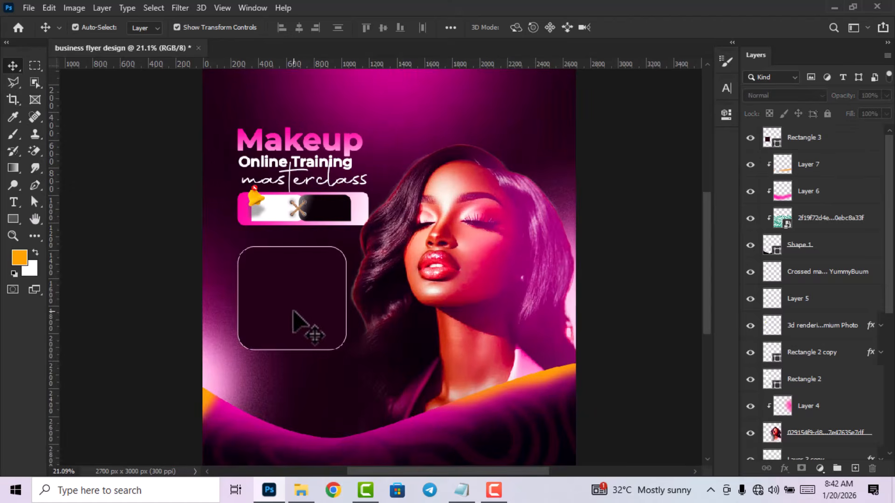
pyautogui.click(294, 311)
pyautogui.moveTo(293, 311); pyautogui.dragTo(296, 312)
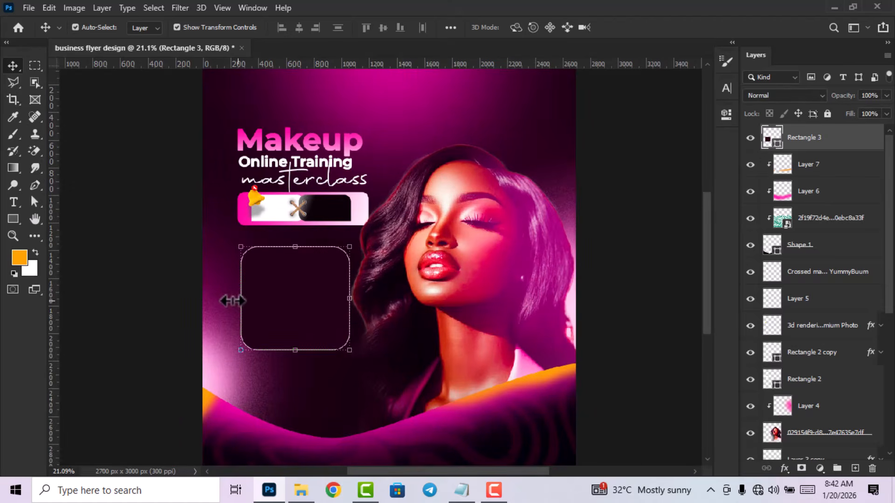
pyautogui.moveTo(232, 301); pyautogui.dragTo(225, 301)
pyautogui.moveTo(290, 316); pyautogui.dragTo(296, 319)
pyautogui.click(651, 30)
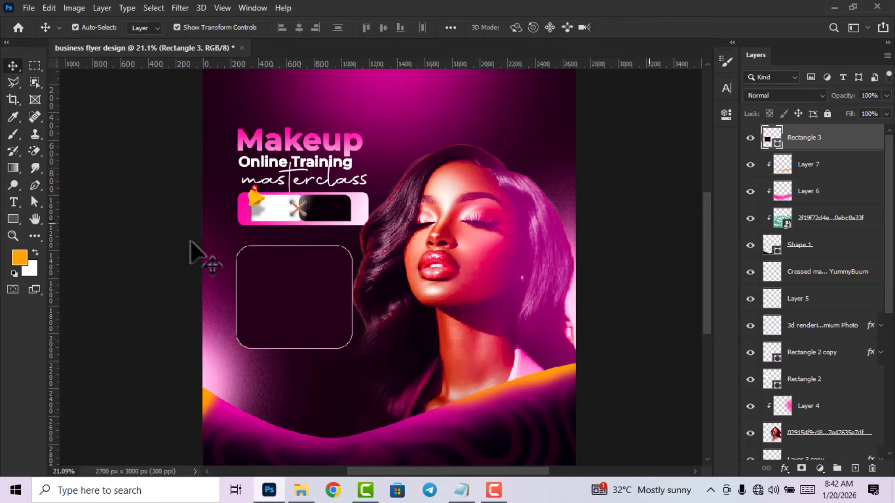
pyautogui.click(199, 254)
# - Draw an upright rectangle about 509 by 798 px over the dark rounded box and fill it with light pink ffd3f0
pyautogui.click(14, 218)
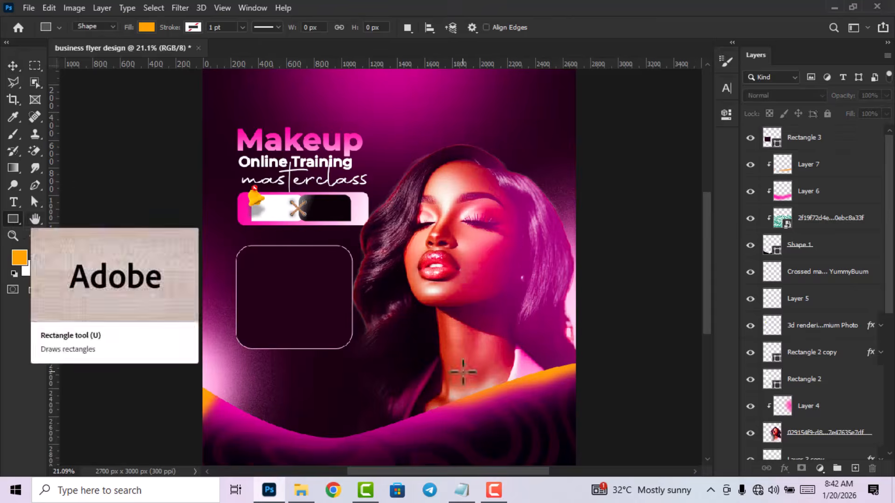
pyautogui.moveTo(257, 237); pyautogui.dragTo(329, 348)
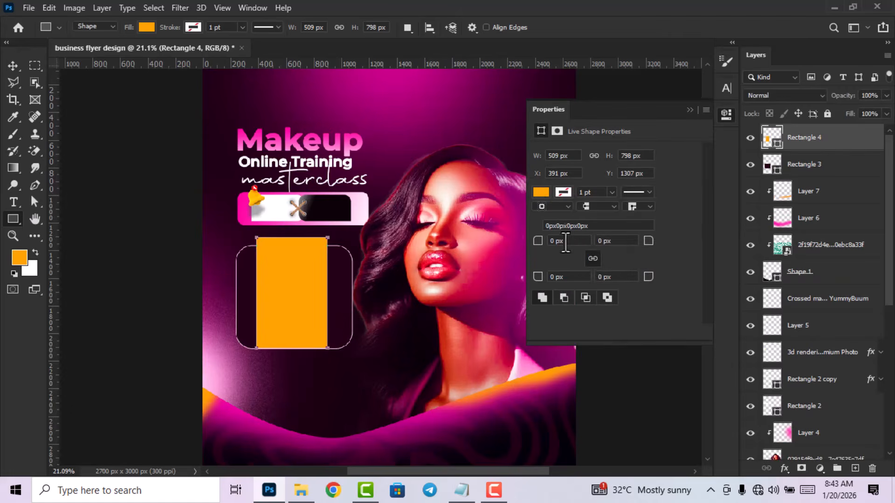
pyautogui.click(542, 191)
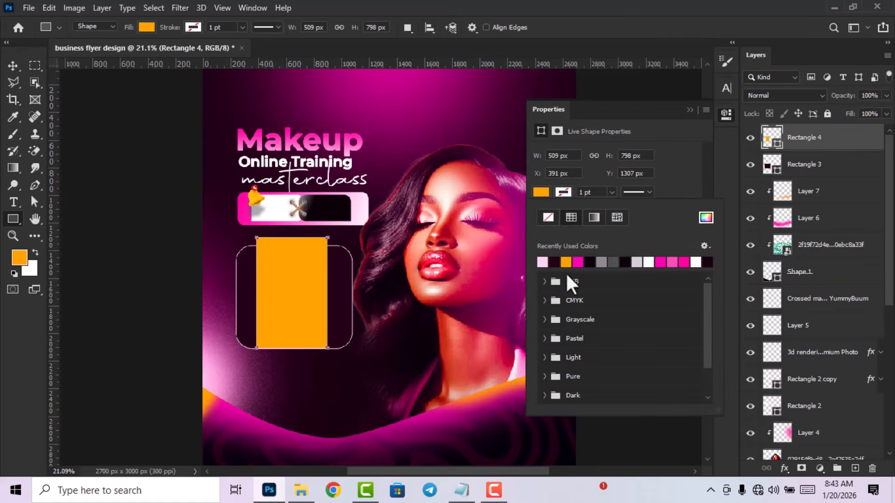
pyautogui.click(543, 262)
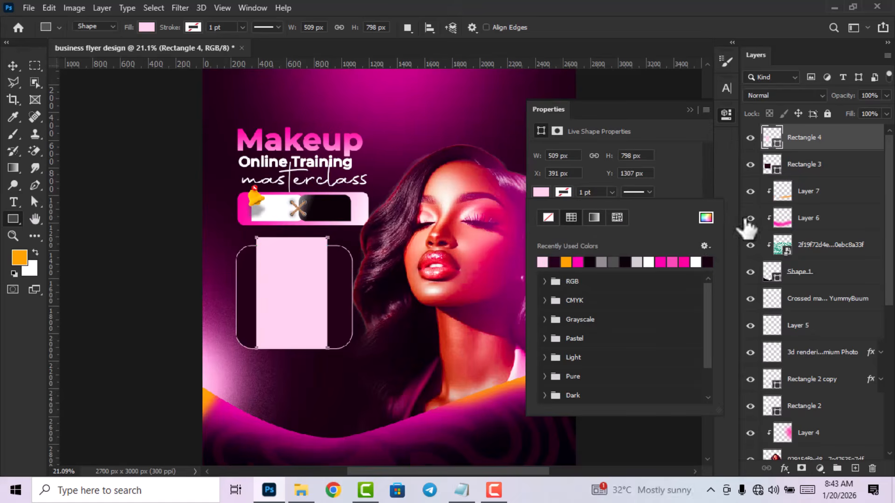
pyautogui.click(726, 114)
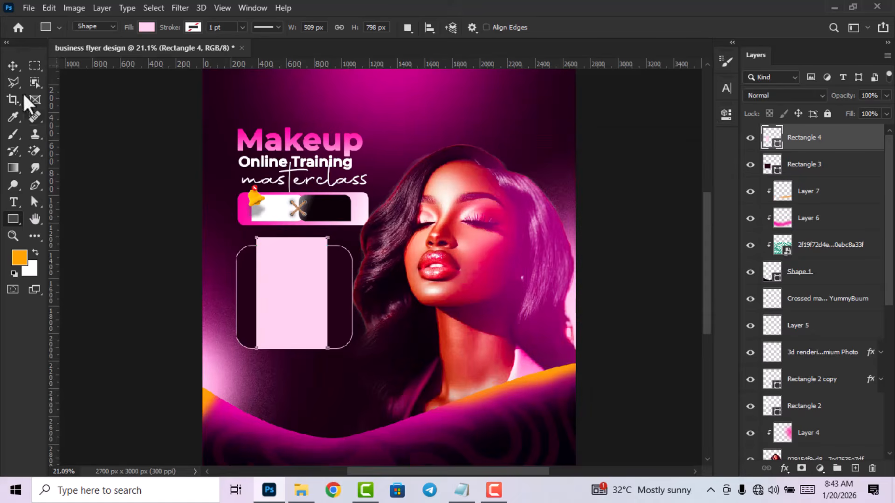
# - Center the light pink rectangle horizontally on the dark rounded box
pyautogui.click(11, 65)
pyautogui.scroll(2, 247, 326)
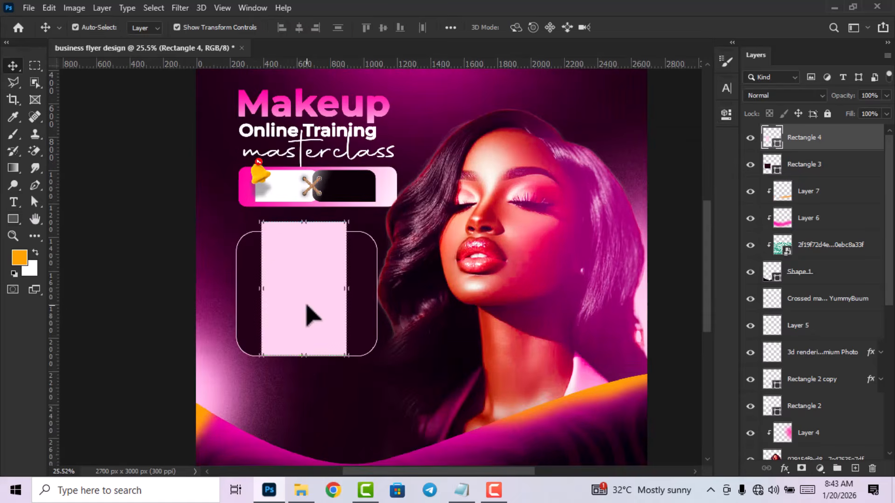
pyautogui.moveTo(309, 306); pyautogui.dragTo(311, 307)
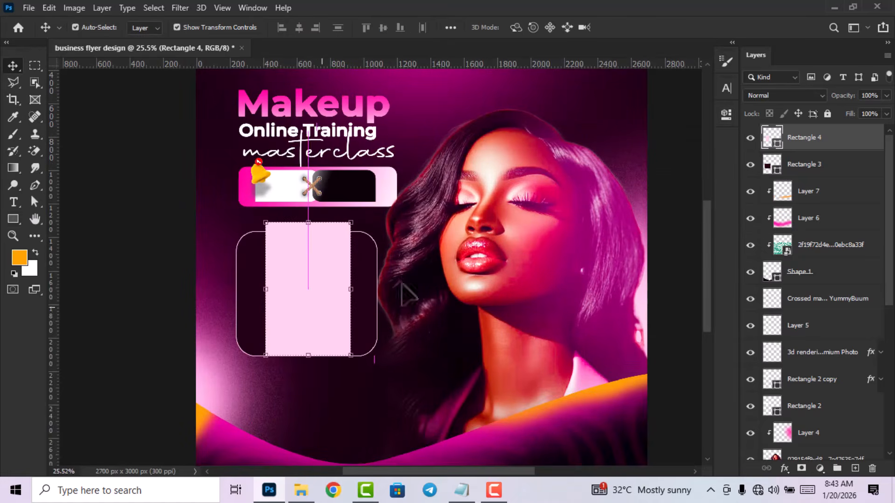
# - Try a 120 px corner radius on the light pink rectangle, and set all four corners to 50 px
pyautogui.click(727, 114)
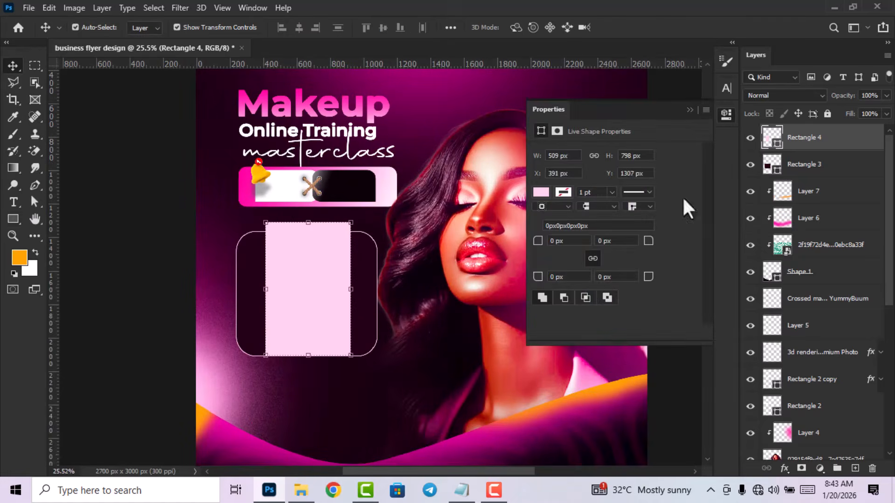
pyautogui.doubleClick(555, 241)
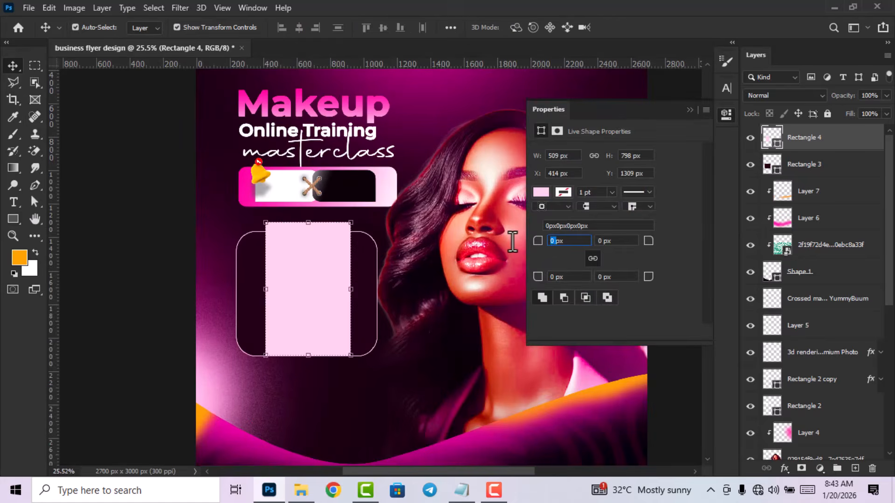
pyautogui.write('120')
pyautogui.press('Return')
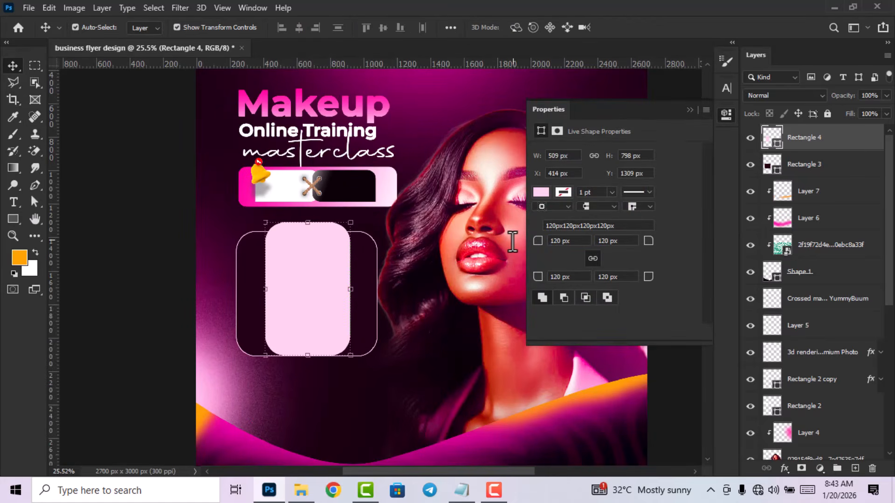
pyautogui.doubleClick(557, 241)
pyautogui.press('Return')
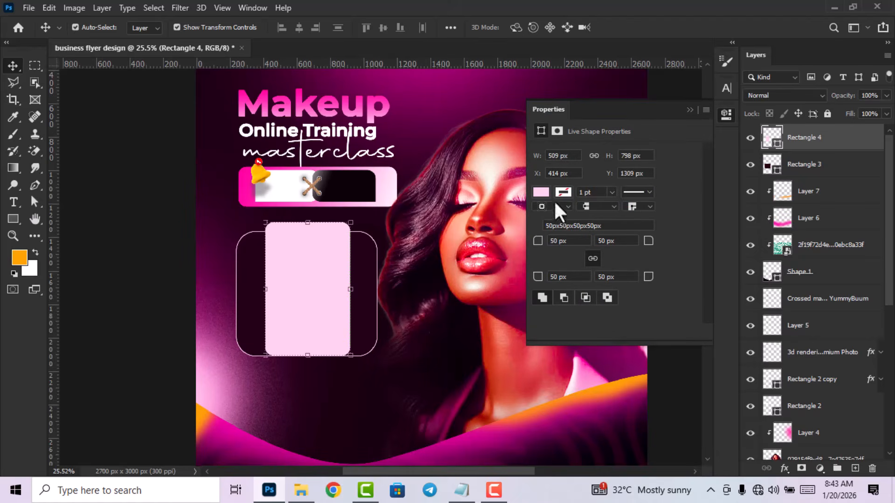
# - Change the fill of the light pink upright rectangle to the paler pink fee5f6 and deselect it
pyautogui.click(541, 192)
pyautogui.click(706, 218)
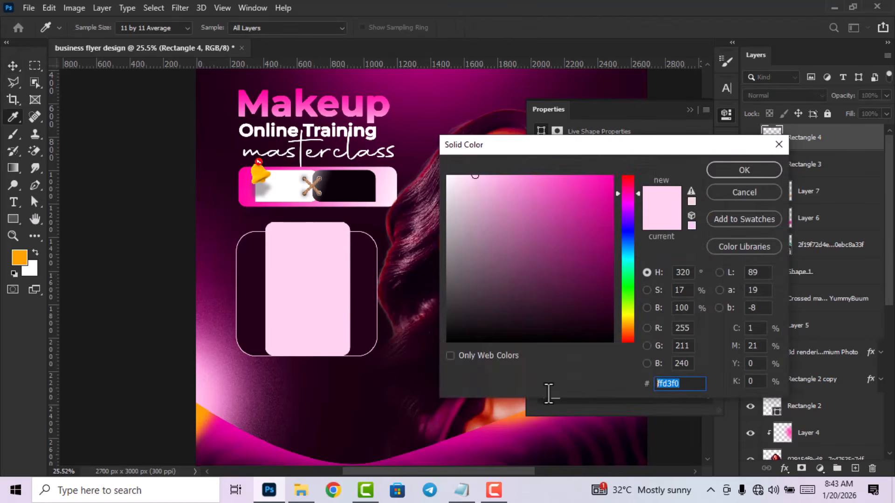
pyautogui.write('fee')
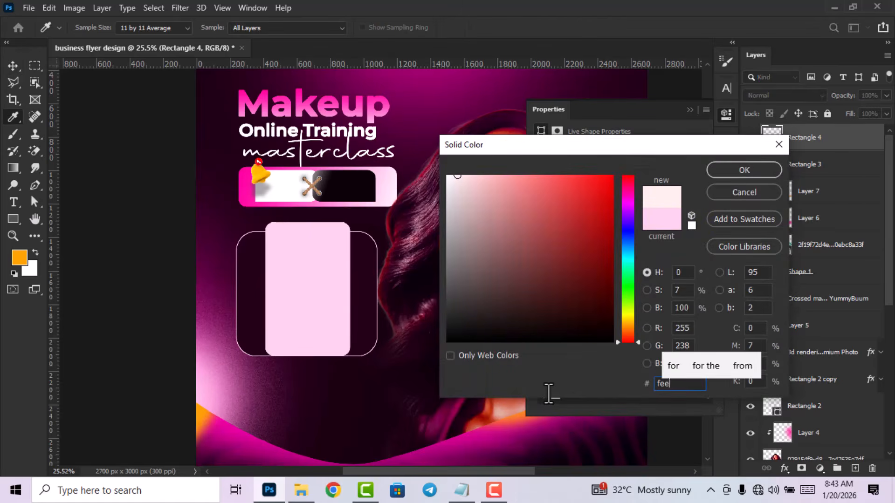
pyautogui.write('5f')
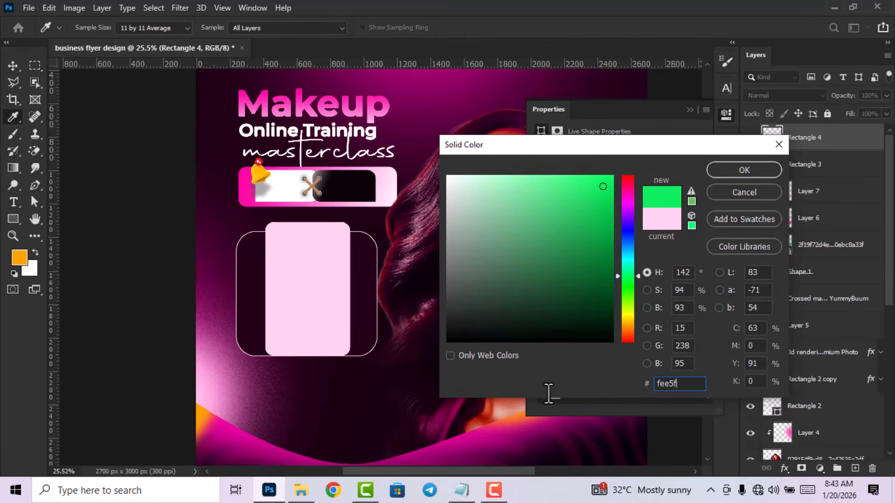
pyautogui.write('6')
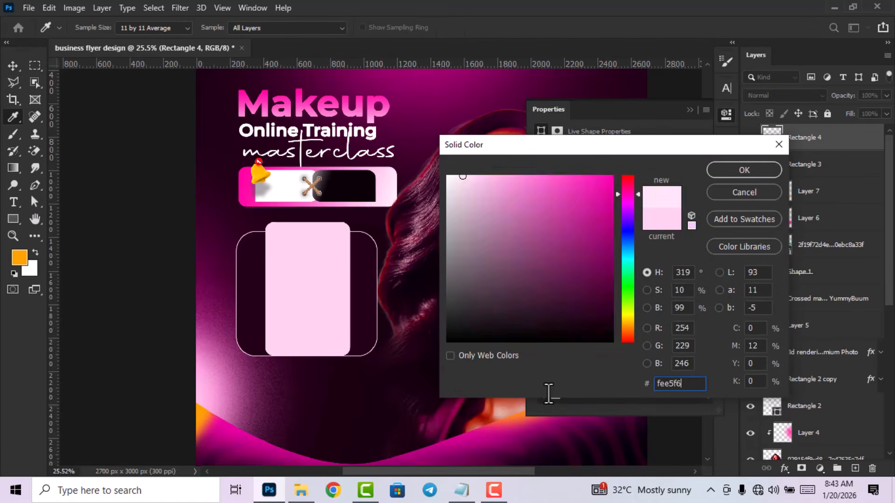
pyautogui.click(754, 171)
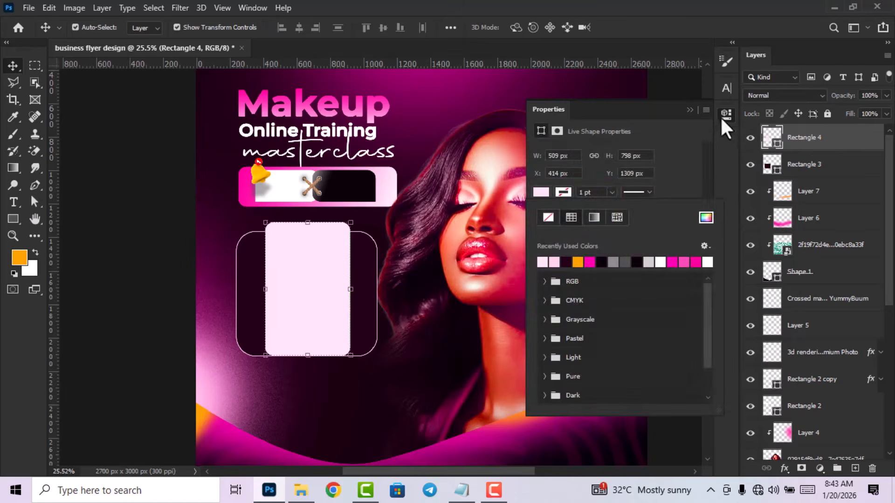
pyautogui.click(721, 120)
pyautogui.click(140, 290)
pyautogui.scroll(-1, 289, 299)
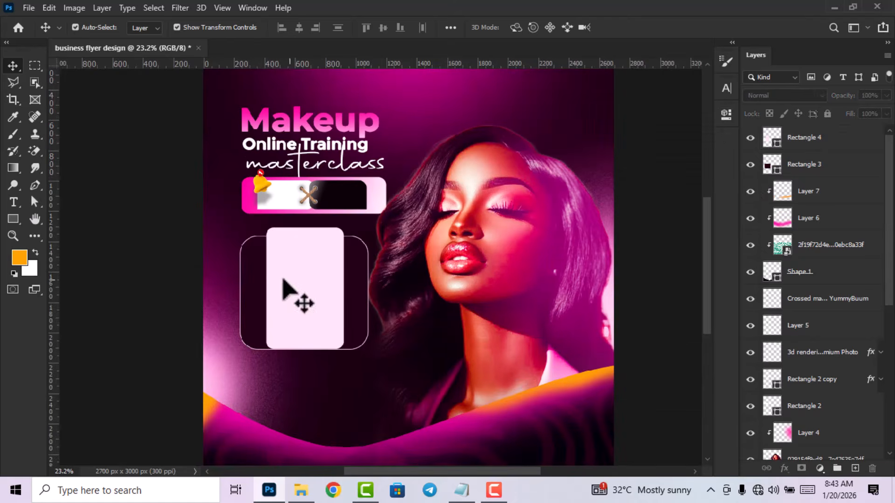
# - Duplicate the dark rounded box and place the copy above the pale pink rectangle in the layer order
pyautogui.click(358, 313)
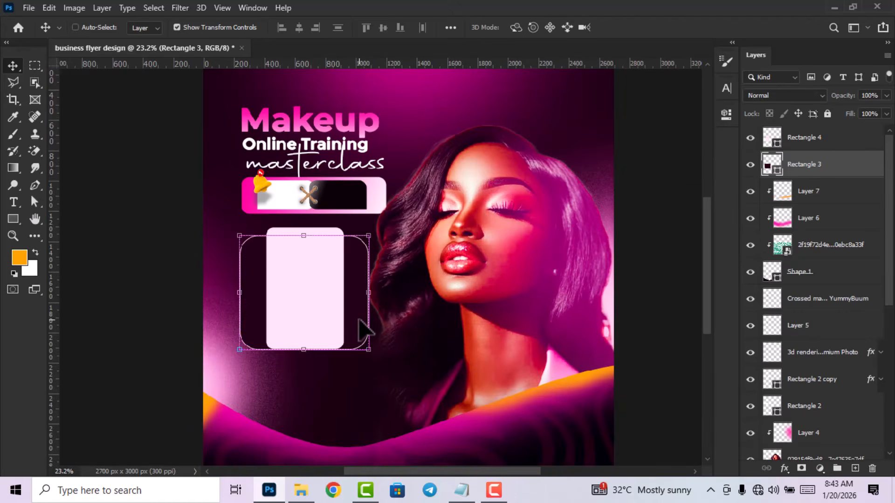
pyautogui.hotkey('ctrl', 'j')
pyautogui.moveTo(813, 175); pyautogui.dragTo(805, 127)
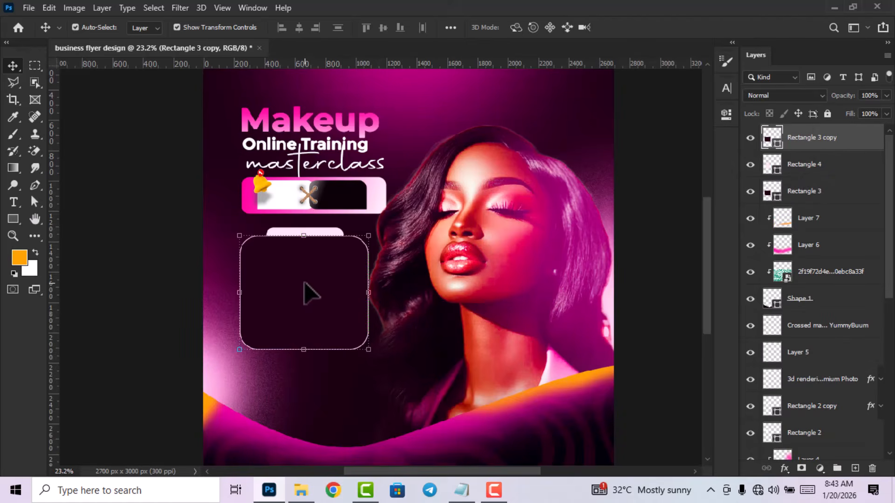
# - Warp the copied dark box so its upper edge curves down and its lower edge curves up, exposing the pale pink rectangle at both ends
pyautogui.hotkey('ctrl', 't')
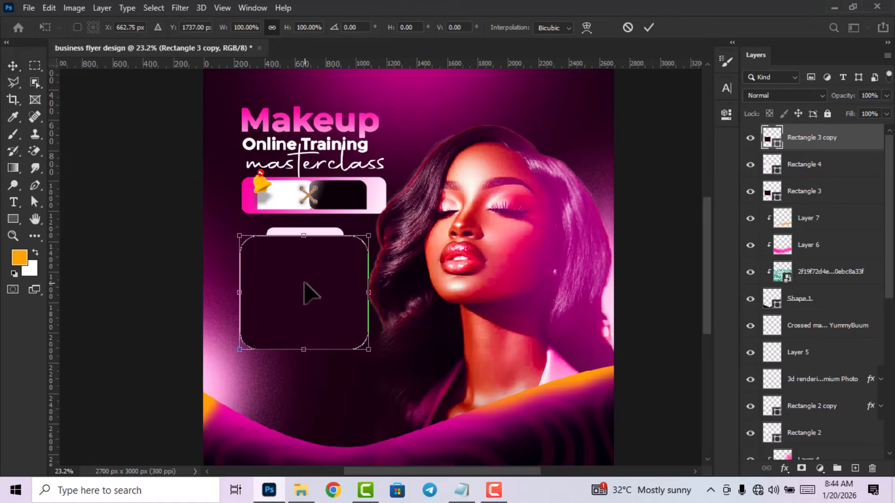
pyautogui.click(586, 27)
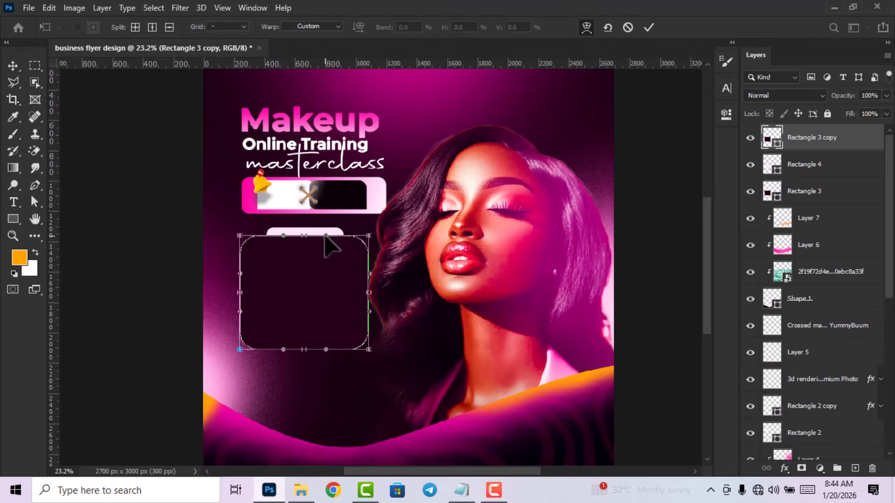
pyautogui.moveTo(326, 235); pyautogui.dragTo(289, 258)
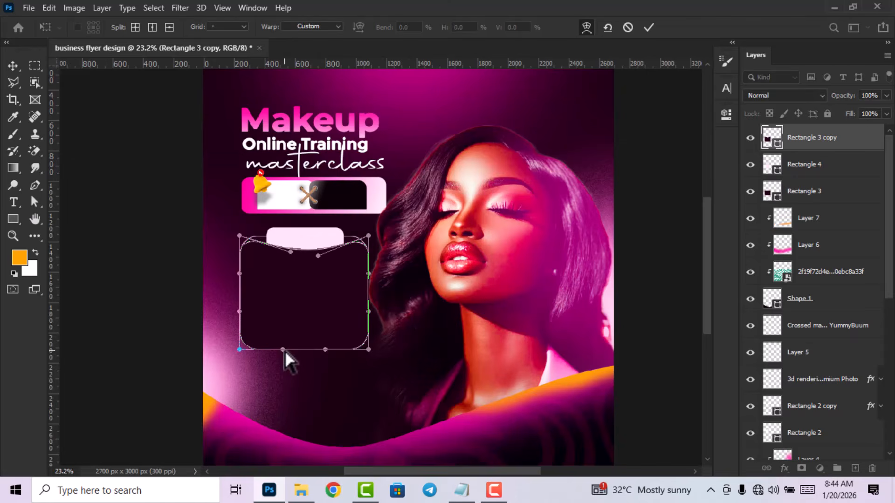
pyautogui.moveTo(284, 347); pyautogui.dragTo(324, 336)
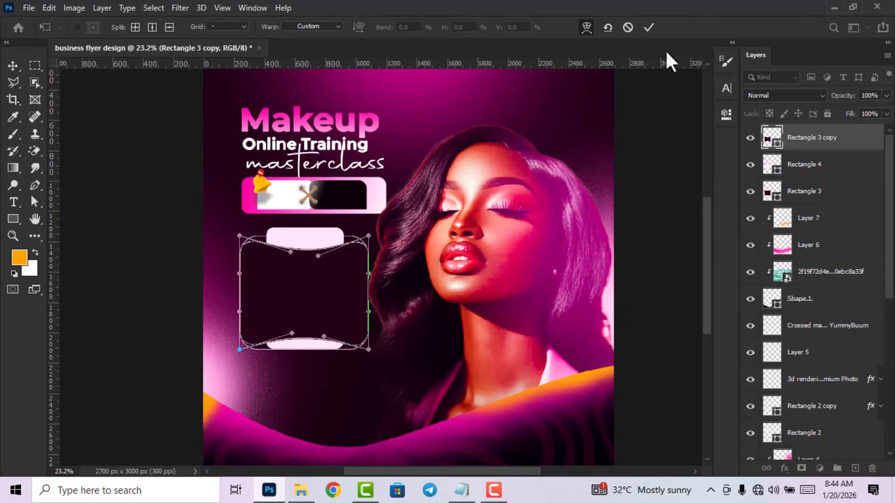
pyautogui.click(654, 26)
pyautogui.click(660, 217)
pyautogui.scroll(-5, 279, 385)
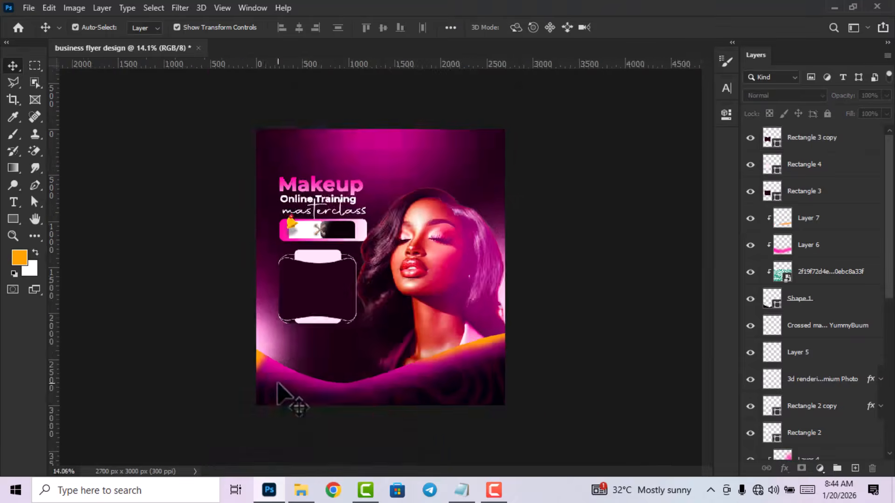
pyautogui.scroll(5, 277, 384)
pyautogui.scroll(-2, 279, 385)
# - Draw a wide rectangle about 985 by 262 px above the woman's head and fill it with magenta d1048d
pyautogui.click(11, 220)
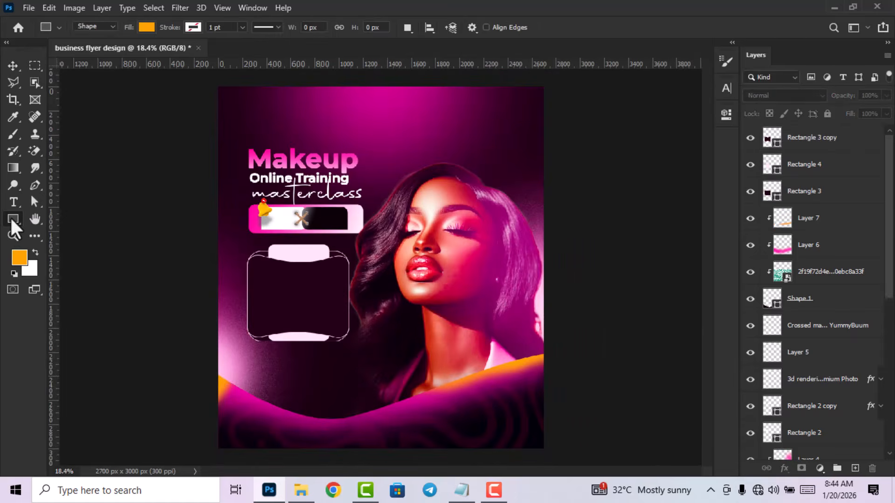
pyautogui.moveTo(391, 125); pyautogui.dragTo(510, 156)
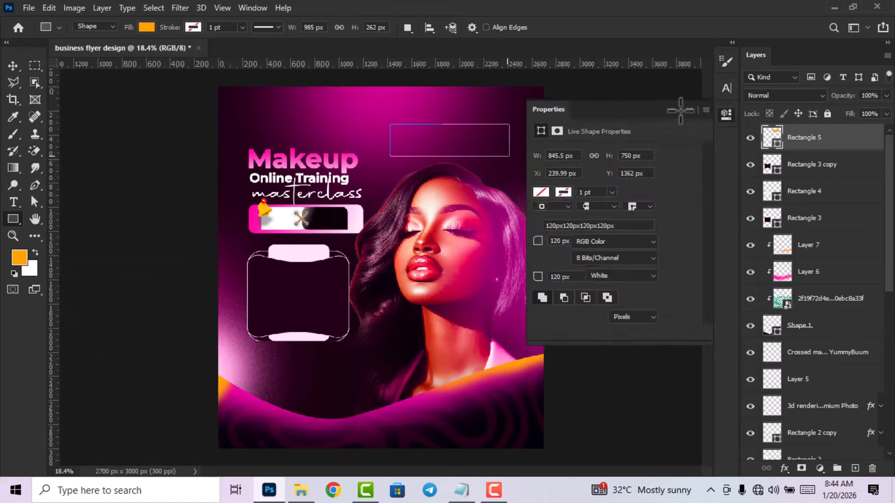
pyautogui.click(13, 65)
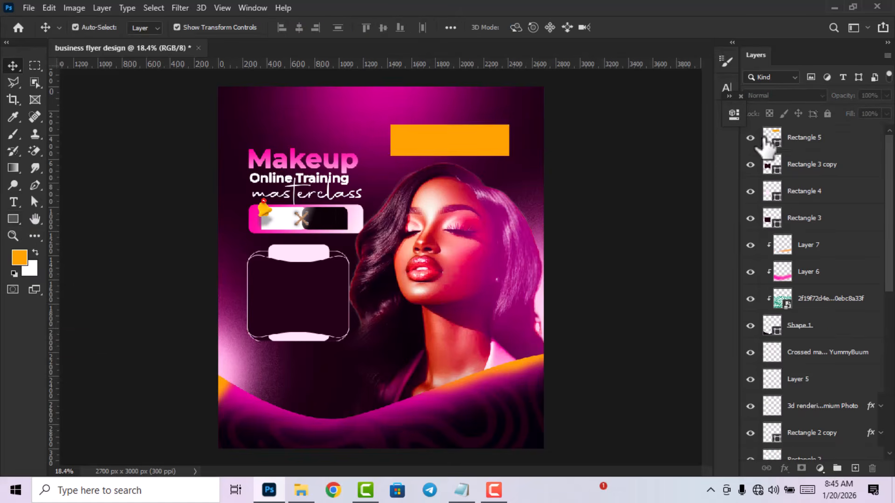
pyautogui.doubleClick(771, 138)
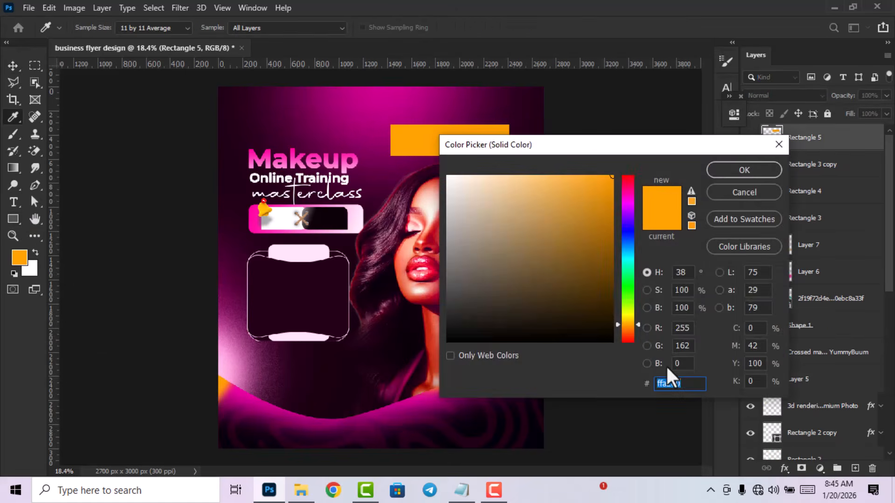
pyautogui.write('d')
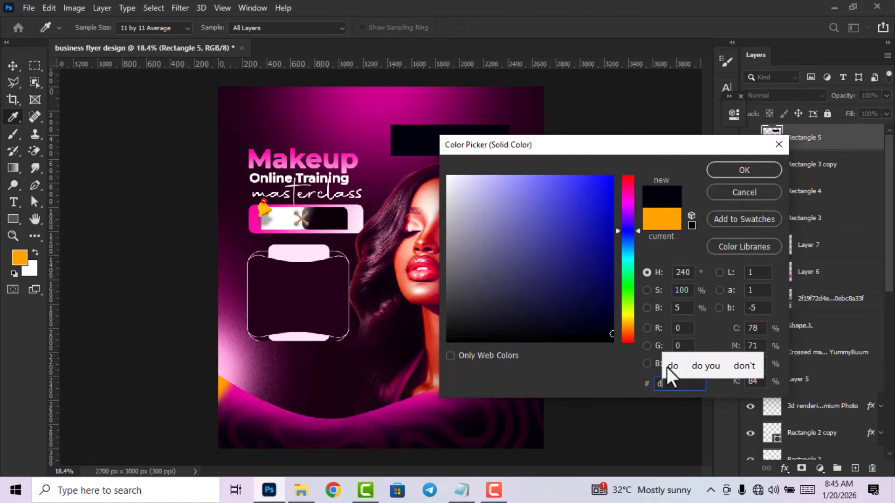
pyautogui.write('104')
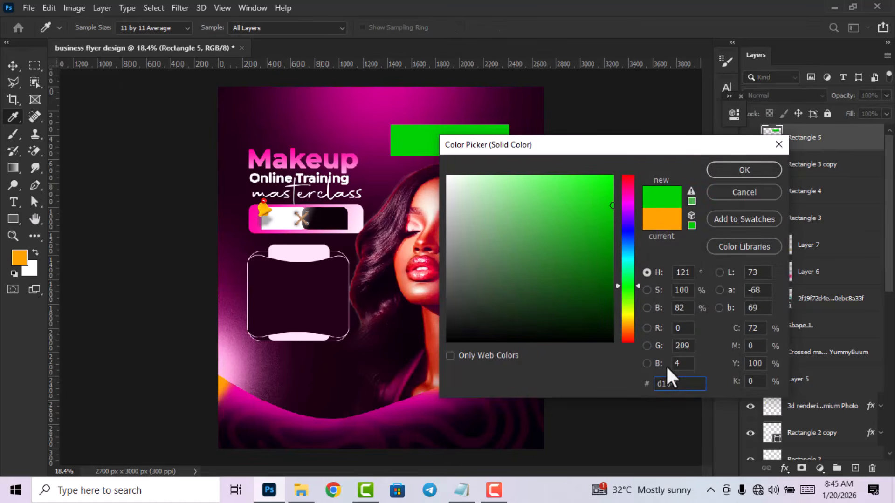
pyautogui.write('8d')
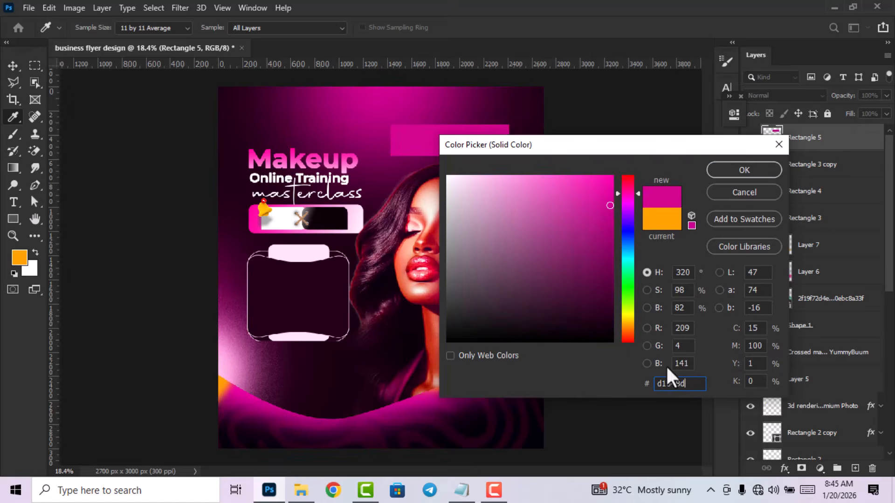
pyautogui.click(737, 168)
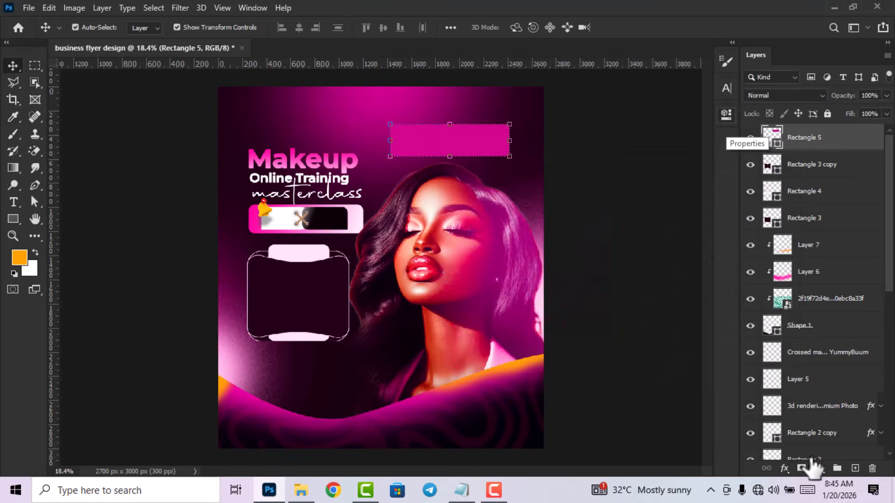
# - Add a Bevel & Emboss effect to the magenta rectangle with 53% depth, Down direction, 87 px size and 4 px soften
pyautogui.click(786, 469)
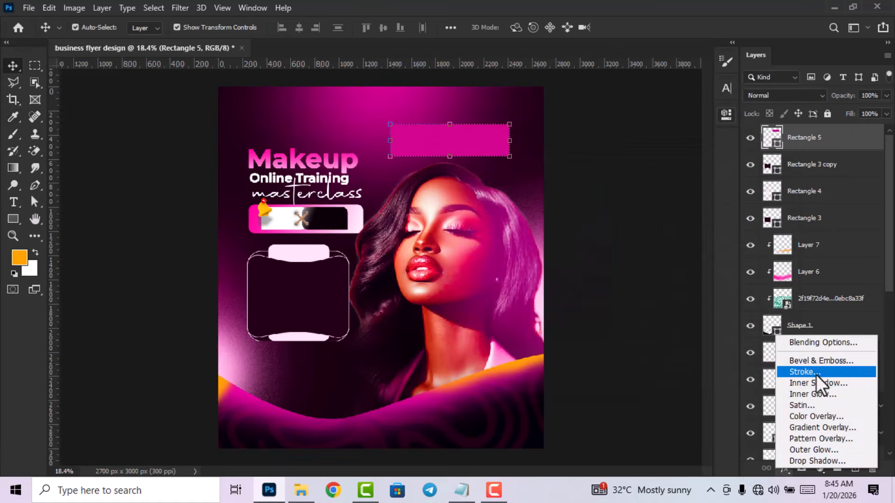
pyautogui.click(818, 360)
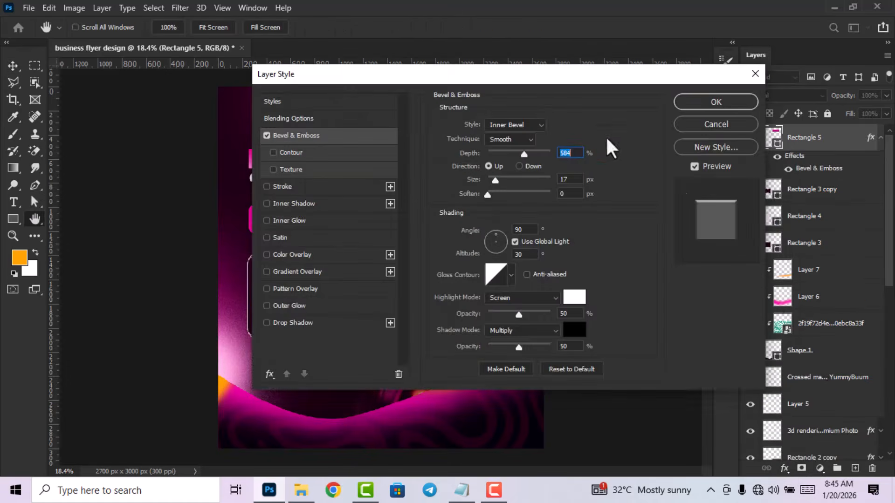
pyautogui.moveTo(511, 79); pyautogui.dragTo(602, 84)
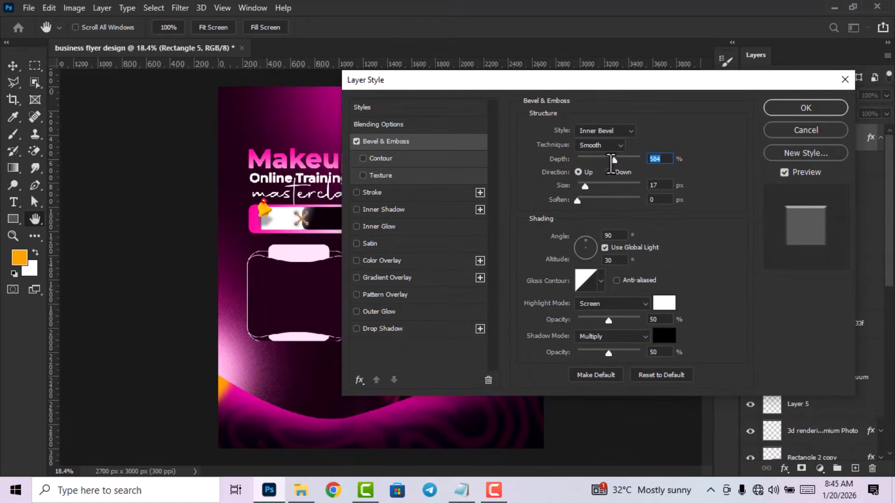
pyautogui.write('53')
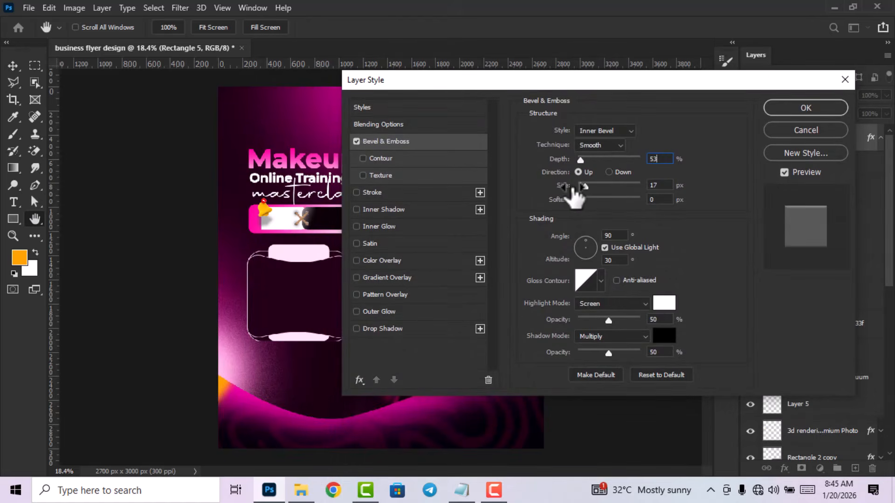
pyautogui.click(609, 173)
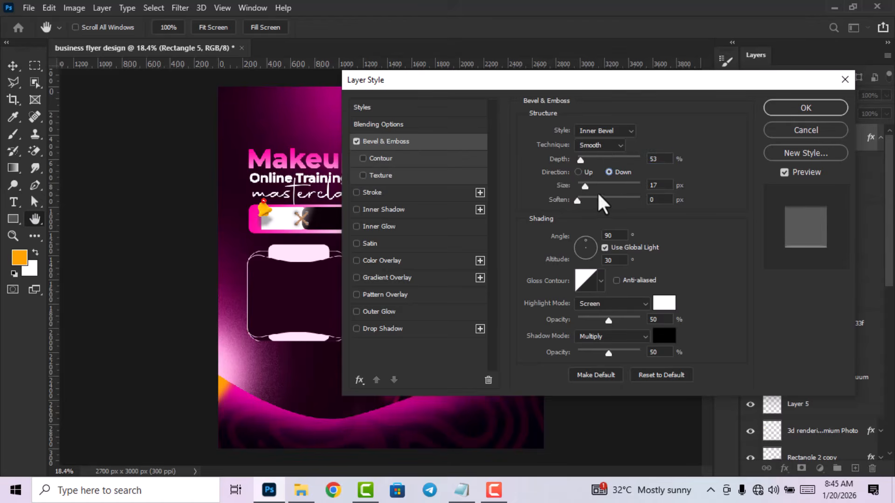
pyautogui.moveTo(662, 188); pyautogui.dragTo(601, 191)
pyautogui.write('87')
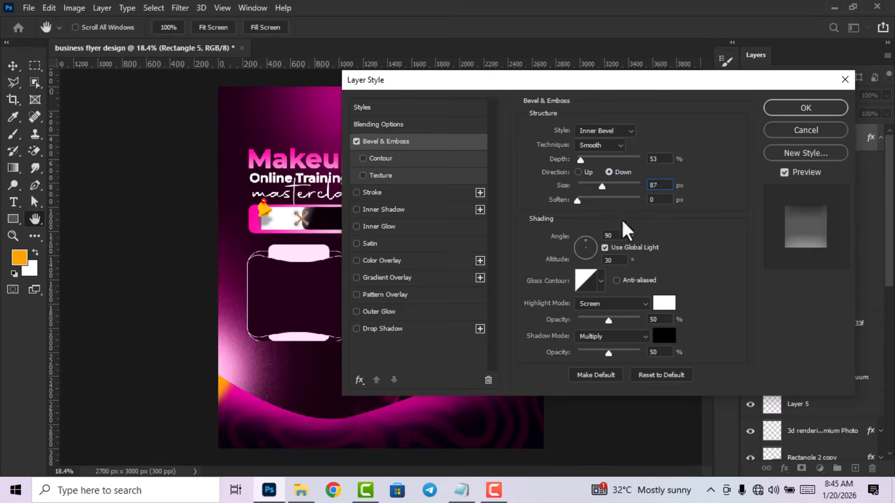
pyautogui.moveTo(656, 201); pyautogui.dragTo(590, 202)
pyautogui.write('4')
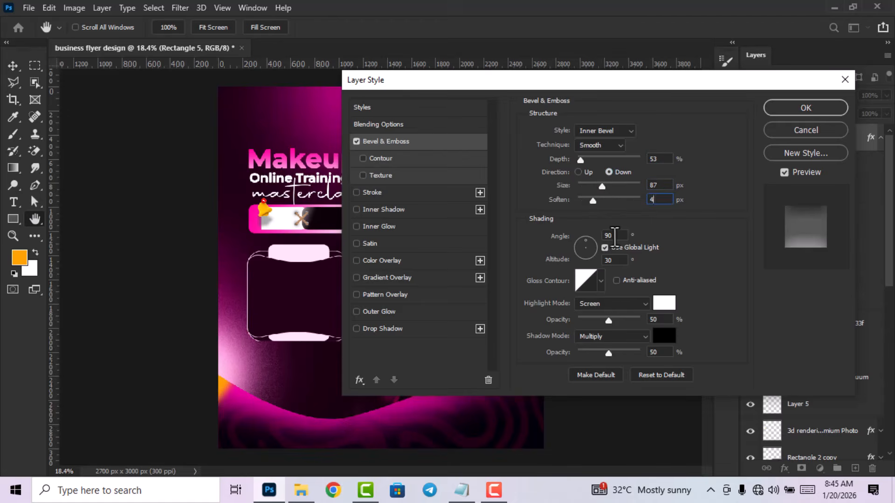
# - Set the bevel's shading angle to 104° and choose the inverted cone gloss contour, keeping 30° altitude and 50% highlight opacity
pyautogui.moveTo(612, 236); pyautogui.dragTo(567, 236)
pyautogui.write('104')
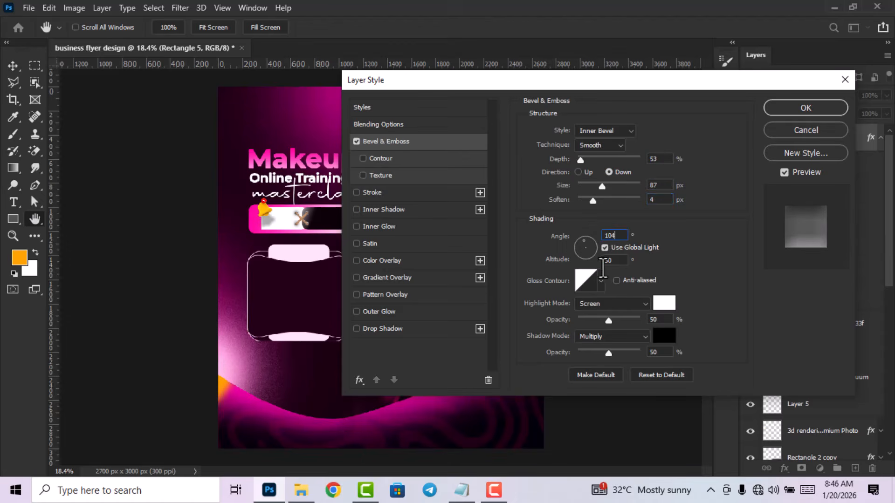
pyautogui.doubleClick(608, 261)
pyautogui.click(600, 284)
pyautogui.click(563, 310)
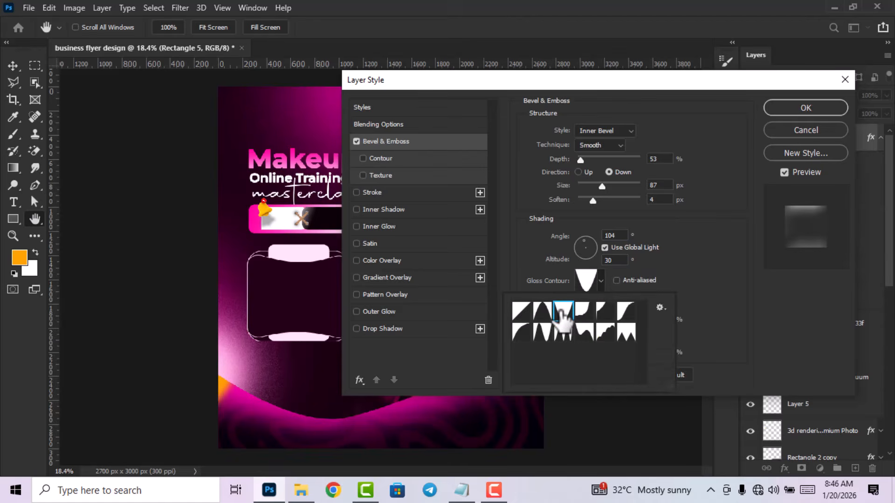
pyautogui.click(645, 274)
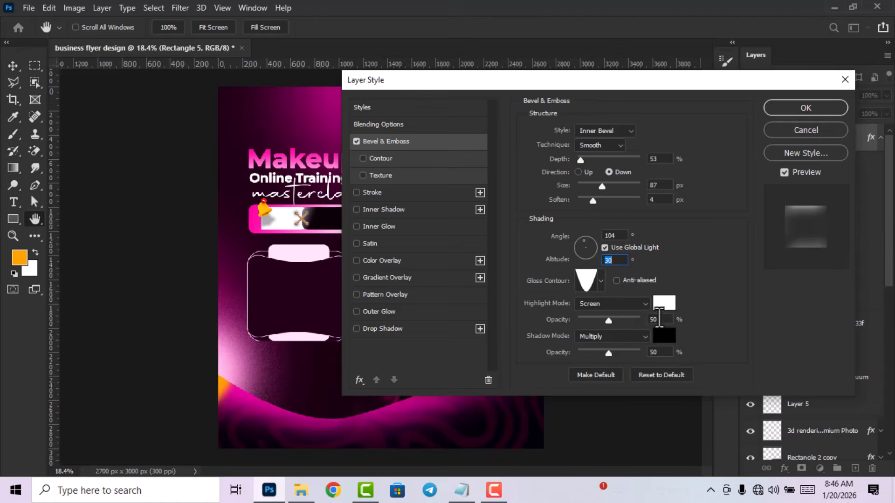
pyautogui.click(658, 320)
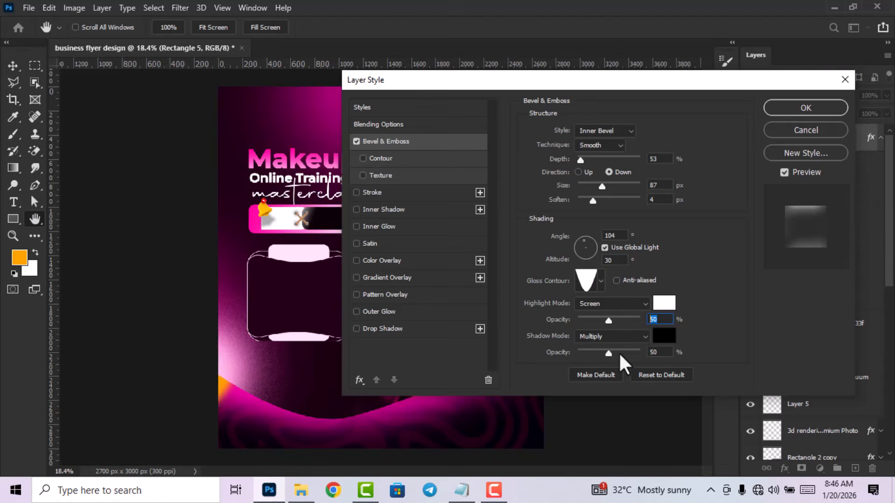
# - Set the bevel's shadow colour to c00a84 and apply the layer style to the magenta rectangle
pyautogui.click(663, 336)
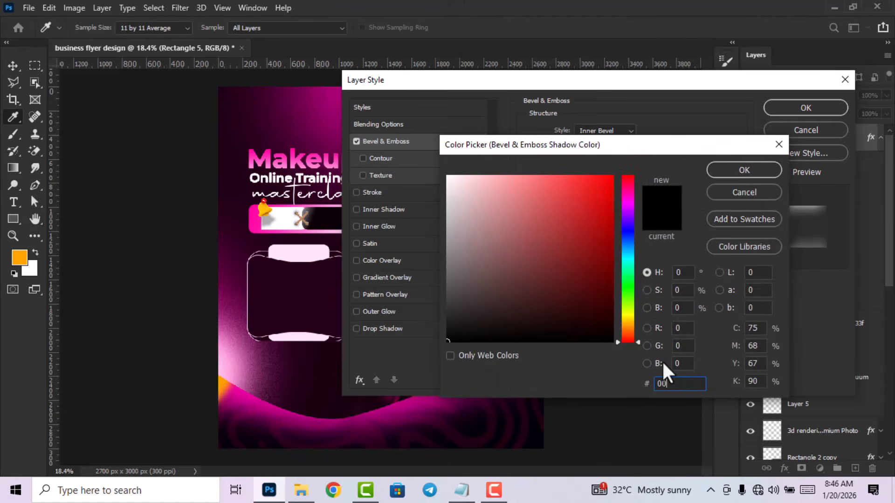
pyautogui.write('008')
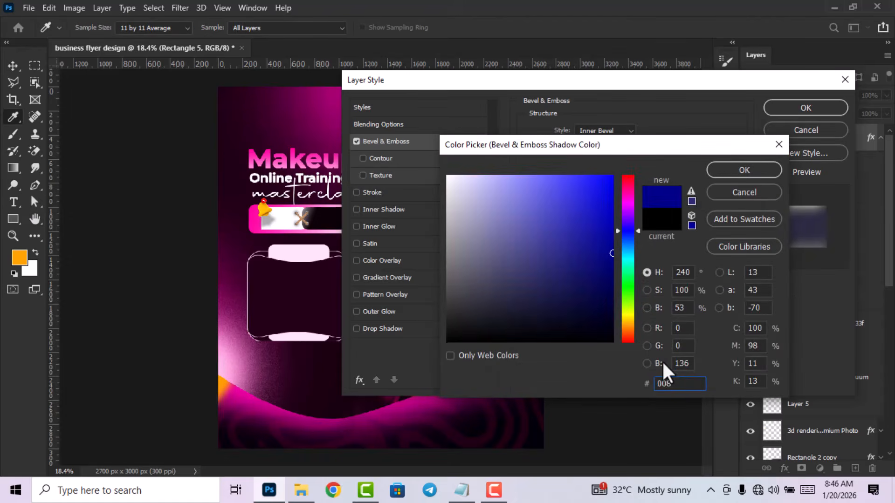
pyautogui.press('BackSpace')
pyautogui.write('a84')
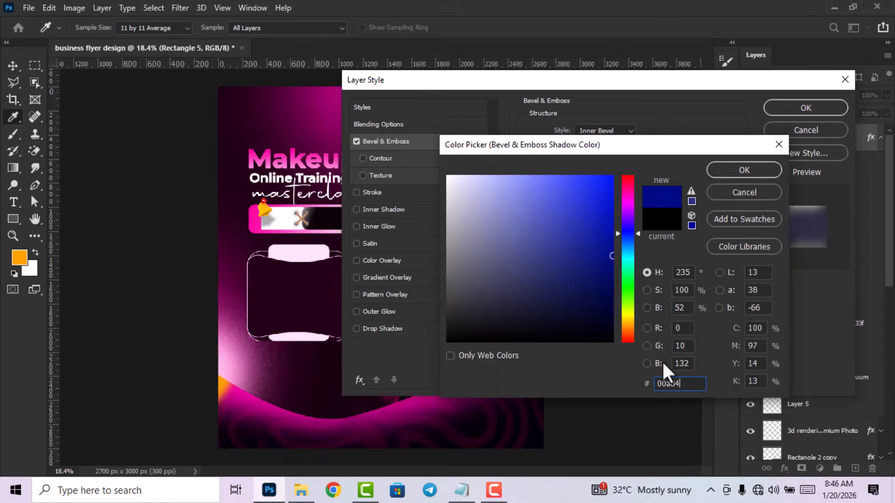
pyautogui.click(659, 384)
pyautogui.write('c')
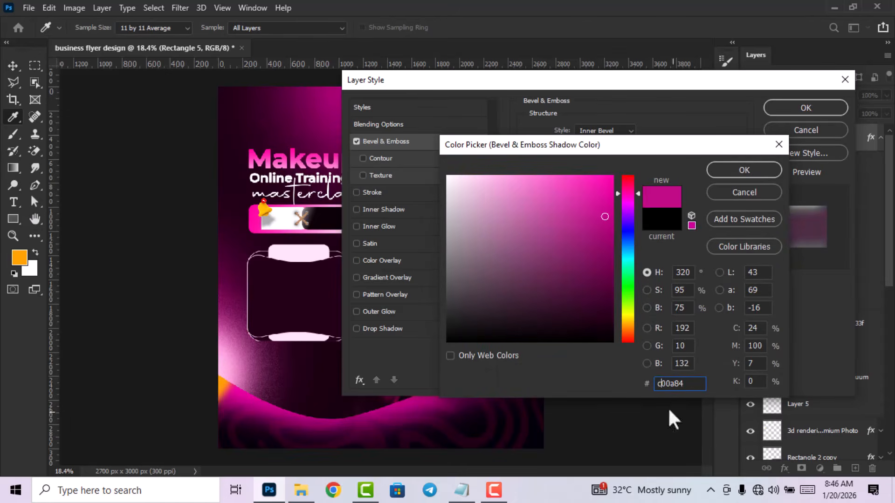
pyautogui.click(744, 170)
pyautogui.click(807, 108)
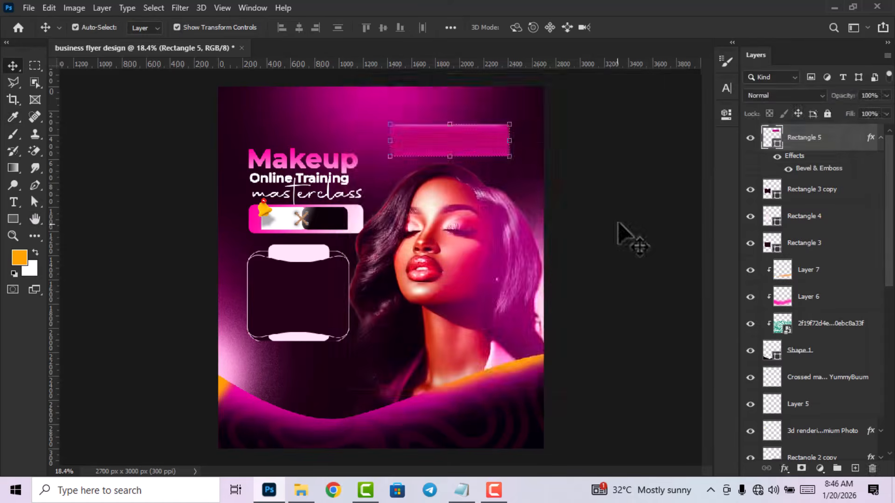
# - Rotate the beveled magenta rectangle slightly counterclockwise so its right end tilts upward above the woman's head
pyautogui.click(619, 223)
pyautogui.scroll(-2, 410, 155)
pyautogui.scroll(3, 436, 184)
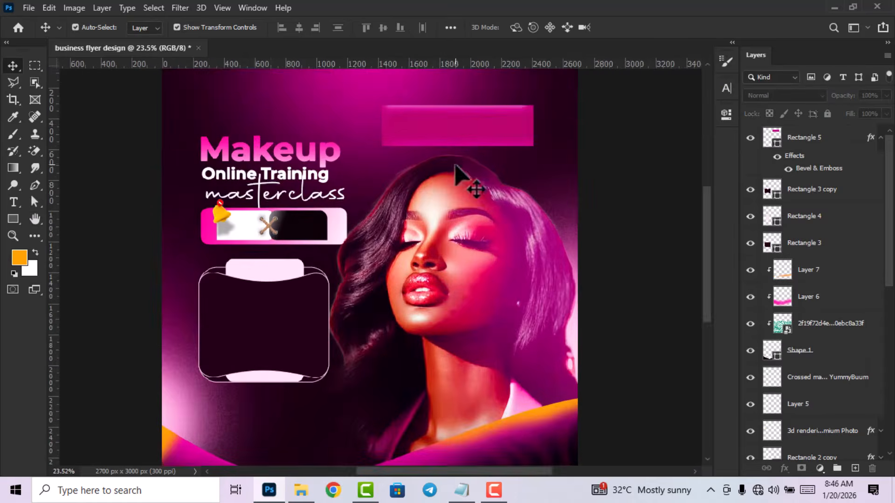
pyautogui.click(461, 132)
pyautogui.scroll(-1, 467, 146)
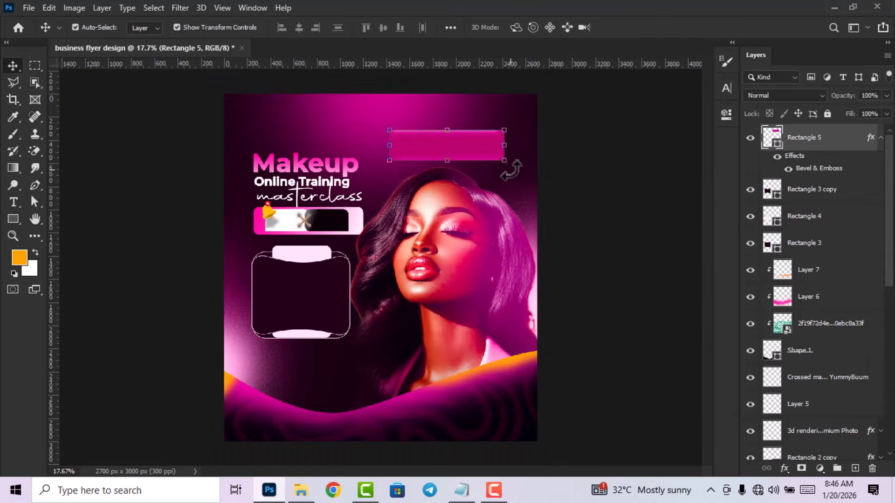
pyautogui.moveTo(510, 170); pyautogui.dragTo(468, 152)
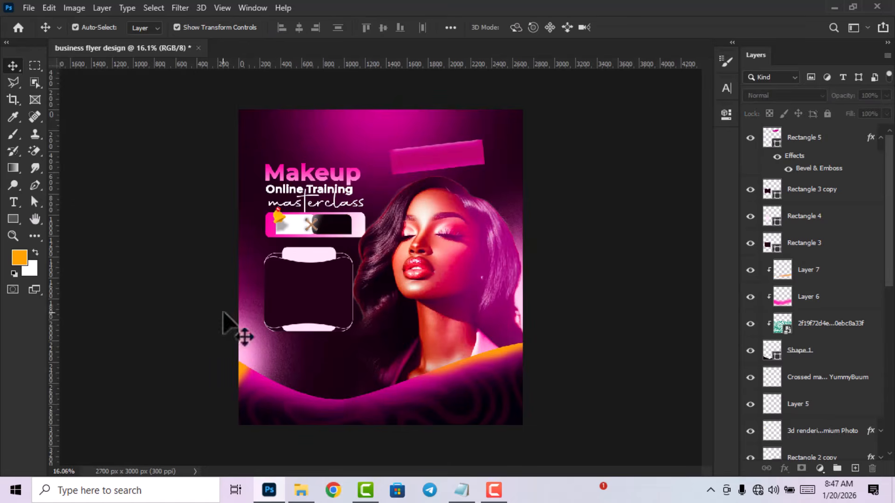
# - Draw a small rectangle about 381 by 144 px over the magenta strip's upper-left edge and fill it with pale pink ffd3f0
pyautogui.click(13, 219)
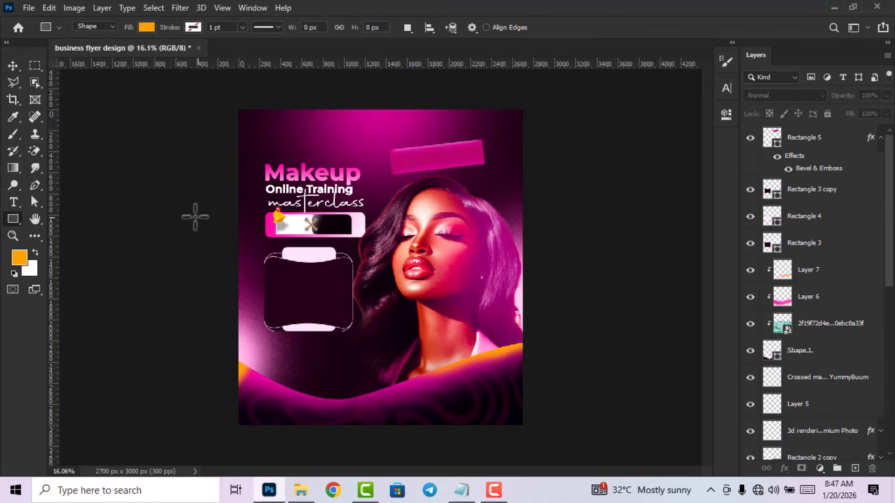
pyautogui.moveTo(394, 135); pyautogui.dragTo(435, 150)
pyautogui.click(541, 191)
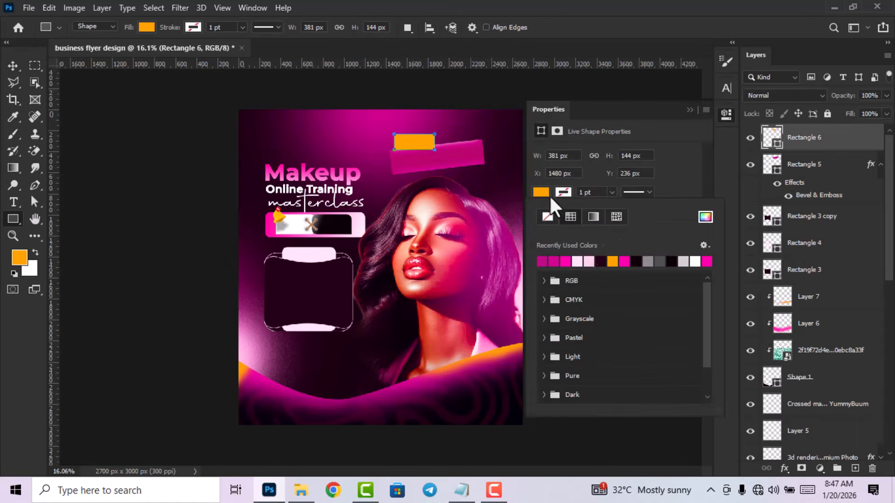
pyautogui.click(586, 262)
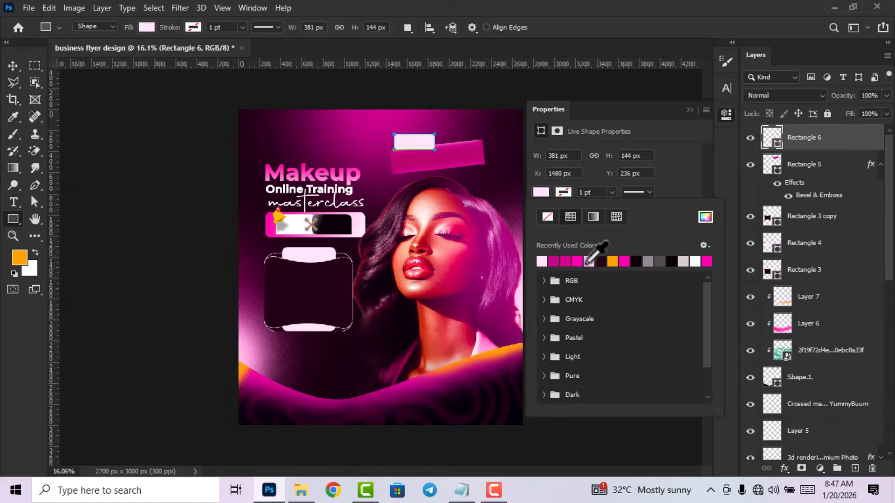
pyautogui.click(588, 262)
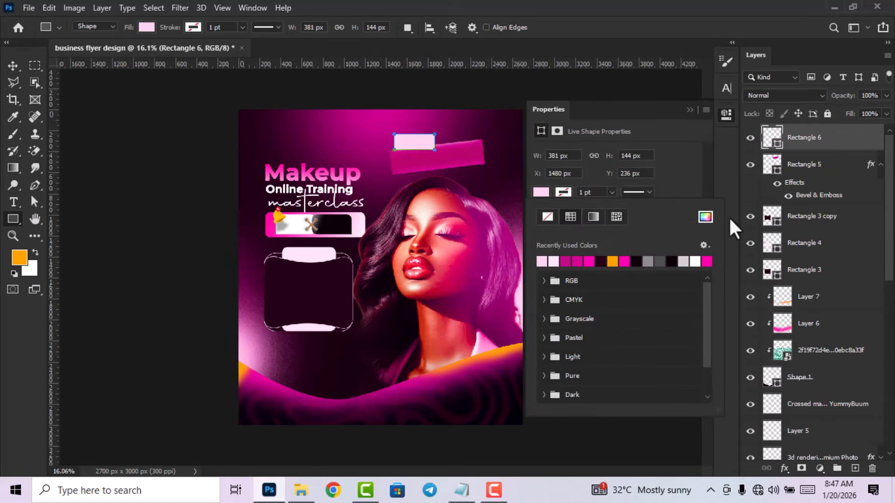
pyautogui.click(705, 217)
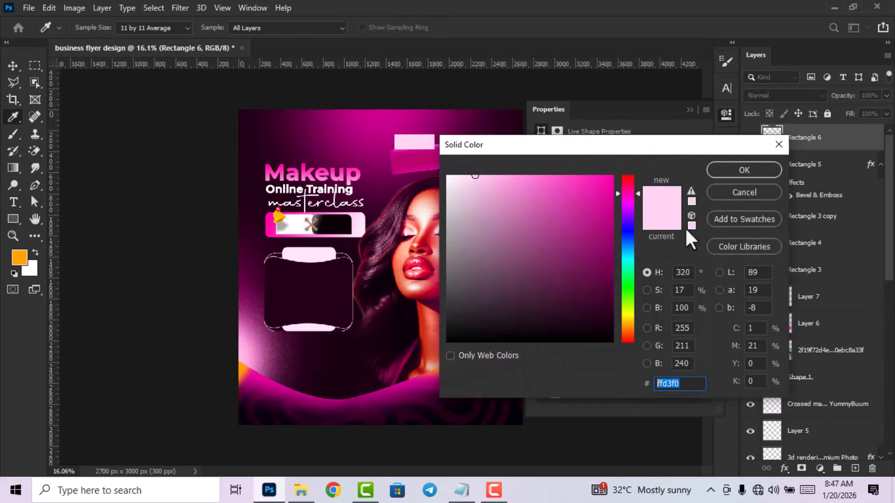
pyautogui.click(729, 172)
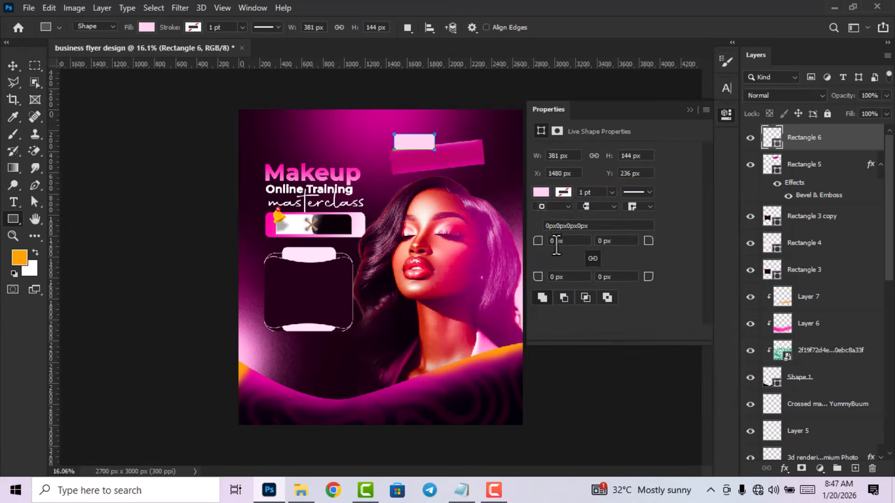
# - Round all four corners of the small pale pink rectangle to 20 px
pyautogui.click(556, 241)
pyautogui.write('20')
pyautogui.press('Return')
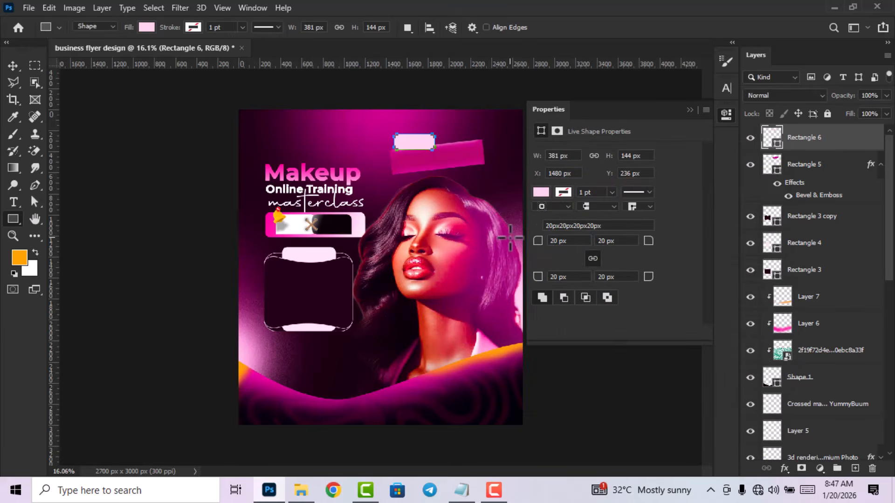
pyautogui.click(727, 116)
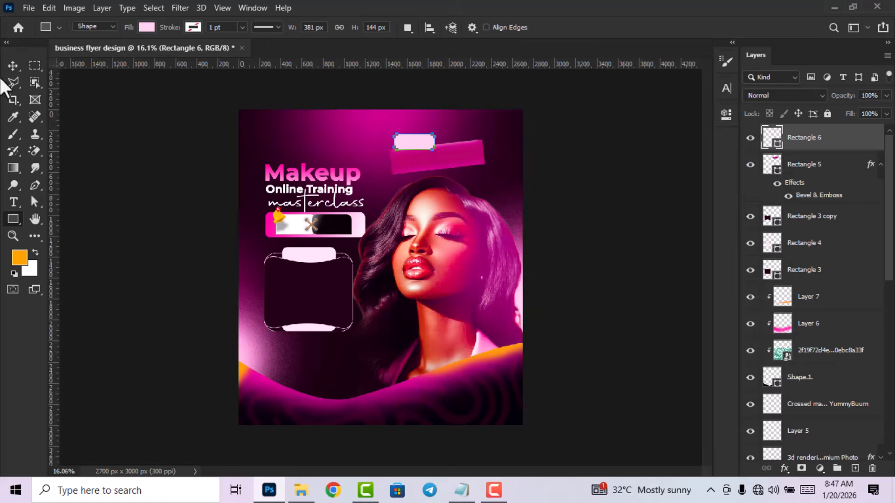
# - Tilt the small pale pink rectangle to match the magenta strip's slope and place it on the strip's upper-left edge
pyautogui.click(12, 66)
pyautogui.scroll(1, 420, 149)
pyautogui.moveTo(443, 156); pyautogui.dragTo(427, 144)
pyautogui.press('Return')
pyautogui.scroll(-2, 509, 181)
pyautogui.scroll(1, 436, 289)
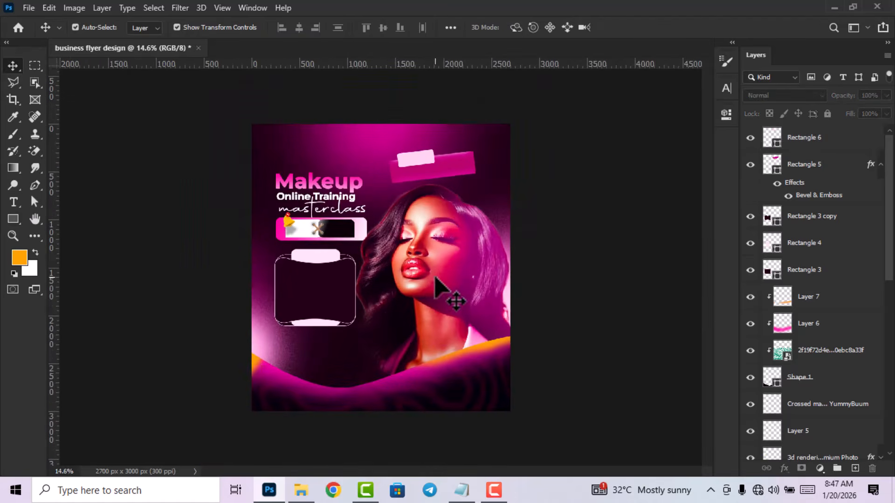
pyautogui.scroll(1, 438, 286)
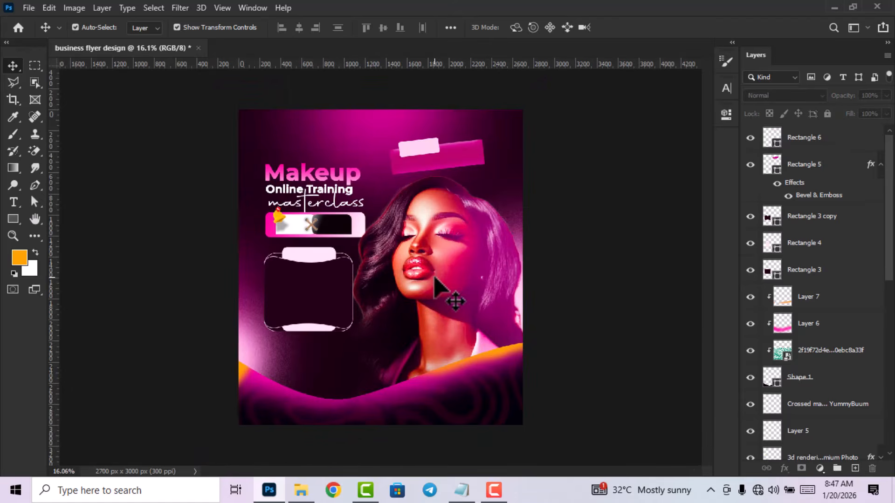
# - Switch to the "mackup texts" Notepad file and copy the lines "Register for the most detailed online mackup course now"
pyautogui.click(462, 490)
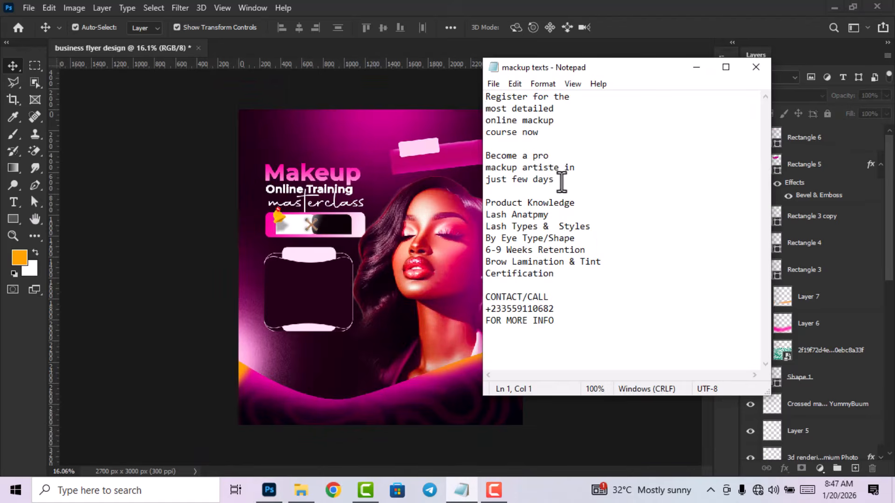
pyautogui.rightClick(516, 111)
pyautogui.click(558, 153)
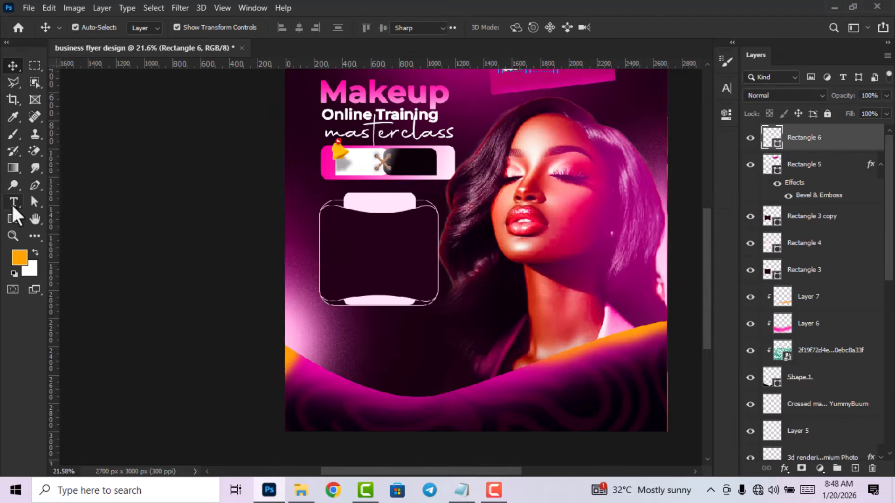
# - Switch back to Photoshop, create a paragraph text box inside the dark information box and paste the copied registration text into it
pyautogui.click(13, 203)
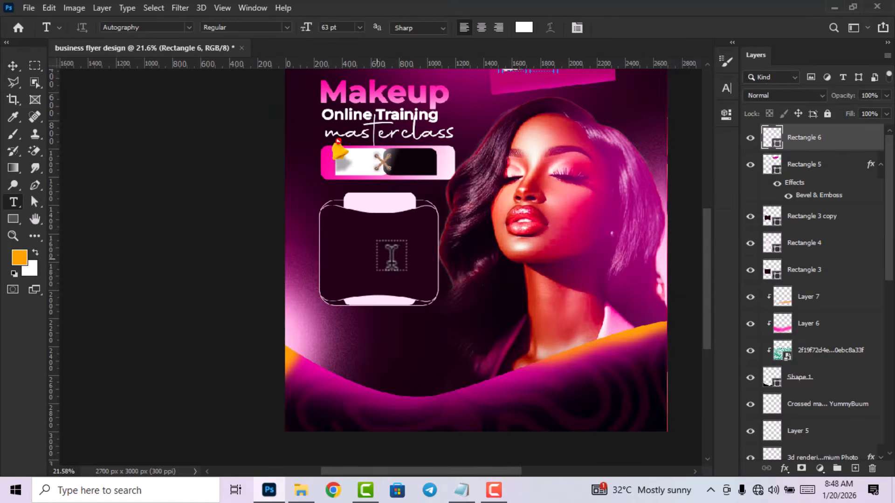
pyautogui.moveTo(330, 217); pyautogui.dragTo(428, 276)
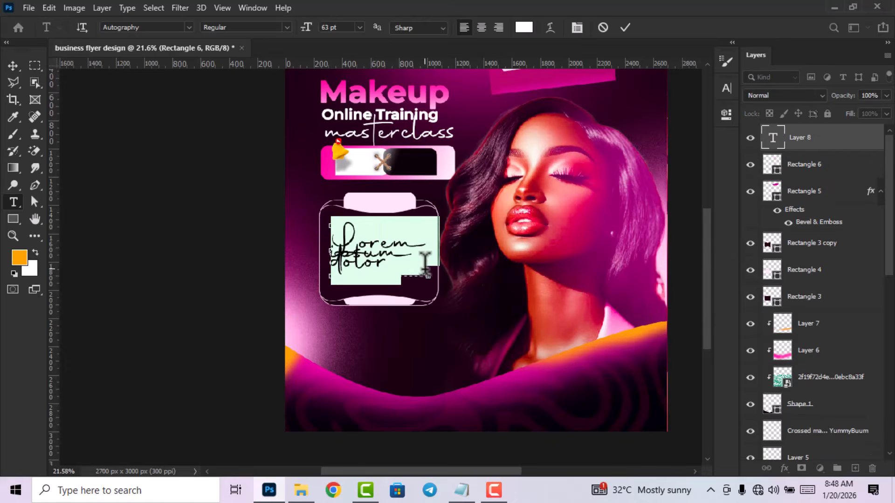
pyautogui.hotkey('ctrl', 'v')
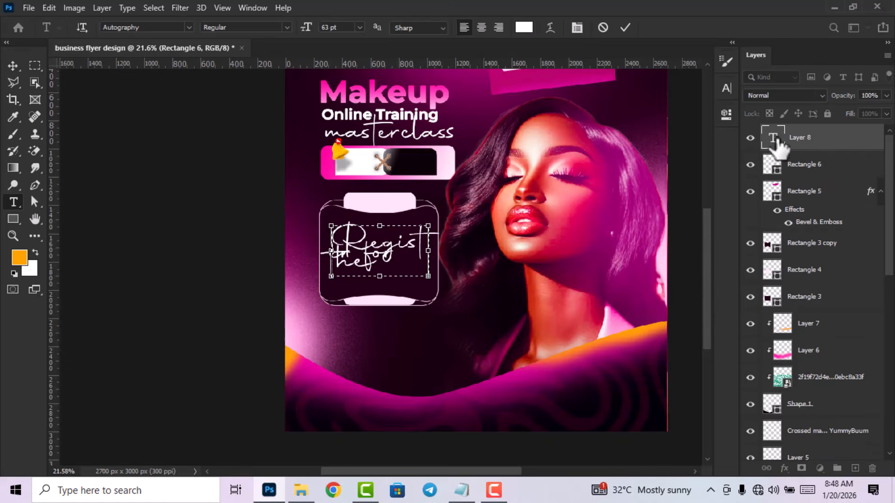
# - Format the pasted registration text in Montserrat Regular at 14 pt with 14 pt leading
pyautogui.hotkey('ctrl', 'a')
pyautogui.click(726, 94)
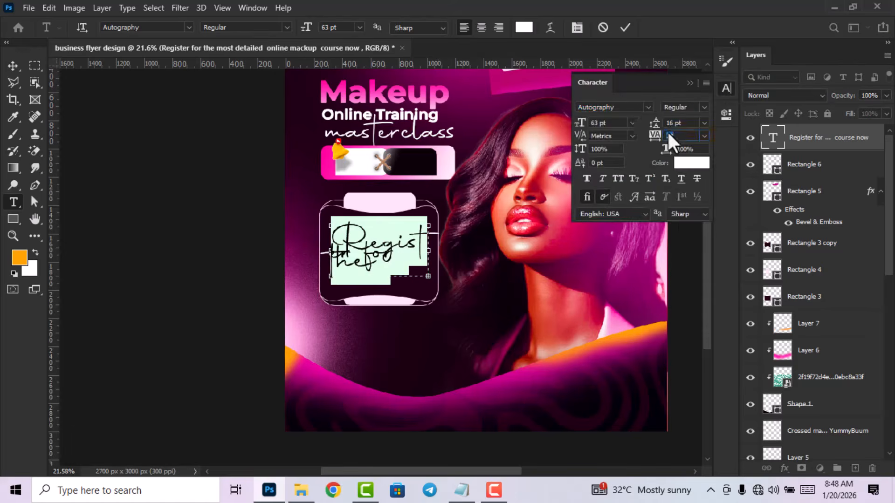
pyautogui.click(648, 108)
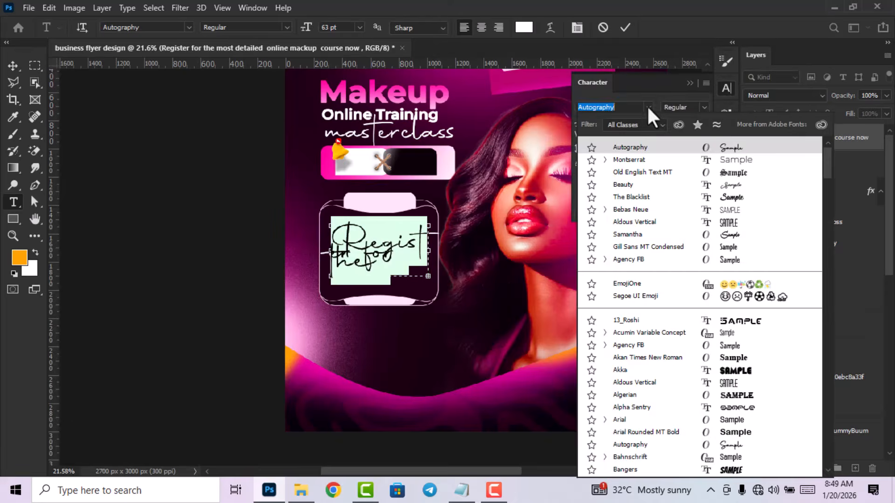
pyautogui.click(662, 161)
pyautogui.moveTo(612, 126); pyautogui.dragTo(560, 136)
pyautogui.scroll(-20, 611, 125)
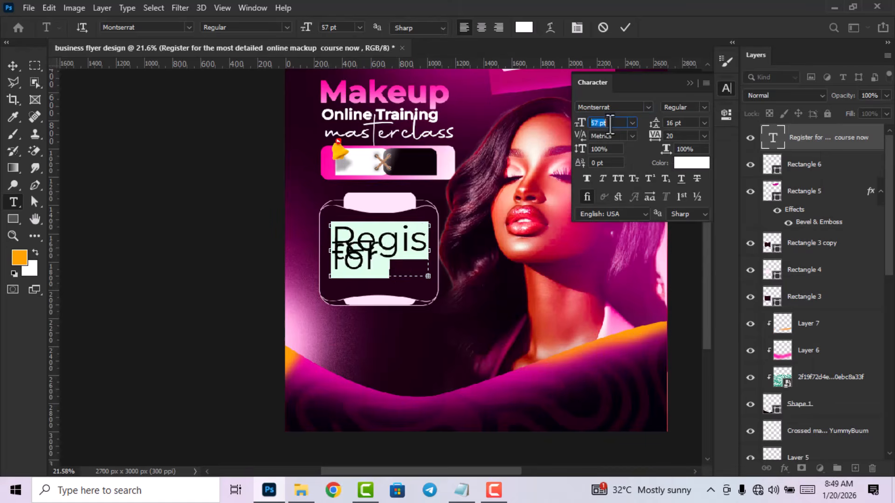
pyautogui.scroll(-18, 605, 127)
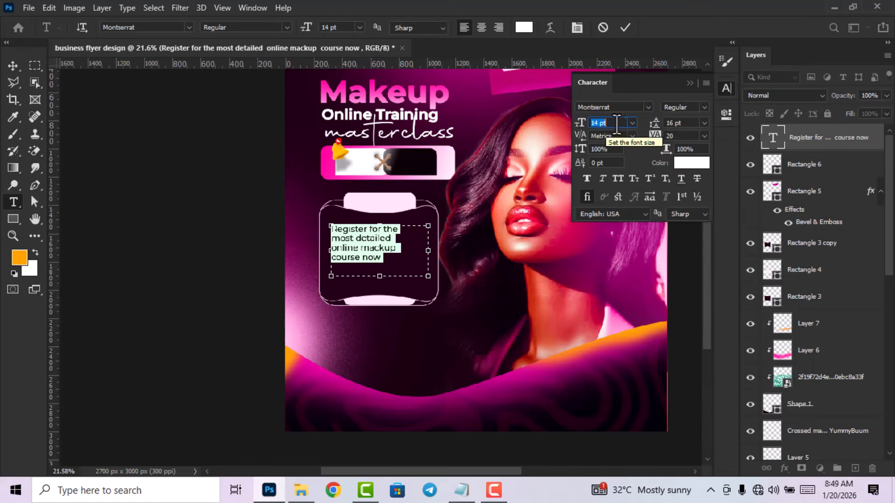
pyautogui.moveTo(689, 124); pyautogui.dragTo(658, 126)
pyautogui.scroll(-1, 671, 123)
pyautogui.scroll(-1, 670, 122)
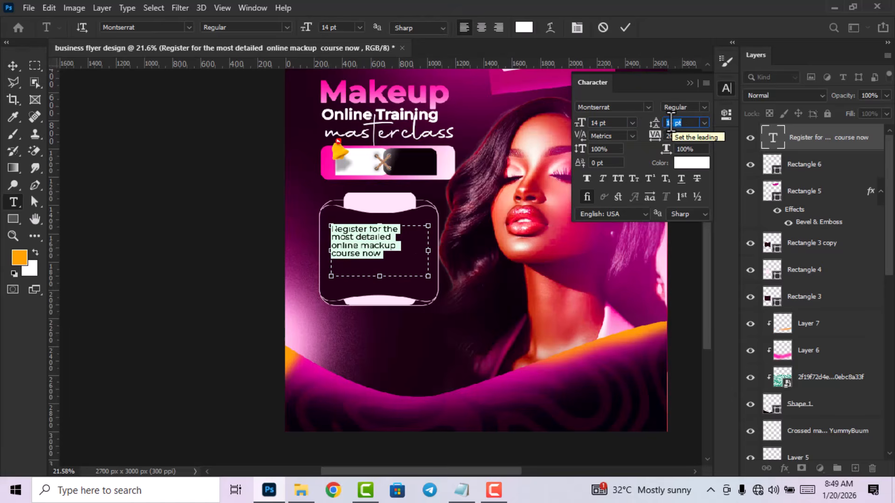
# - Reduce the registration text to 10 pt size with 9 pt leading
pyautogui.click(604, 122)
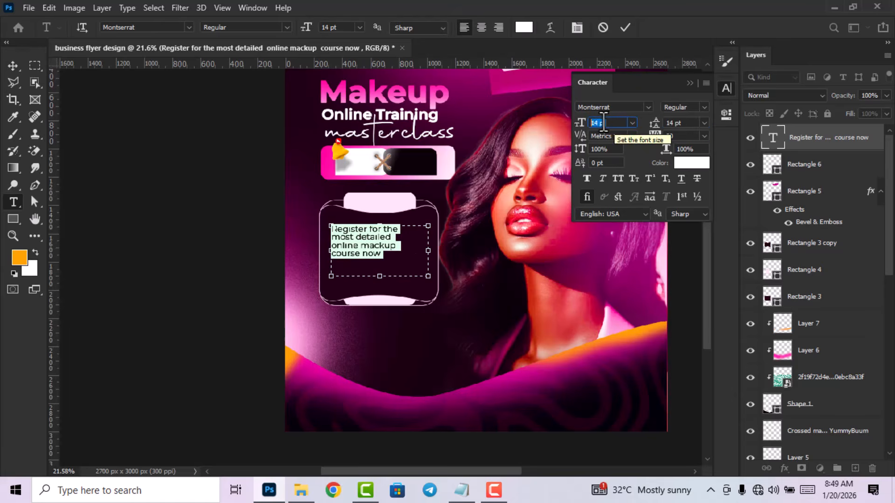
pyautogui.scroll(-3, 604, 122)
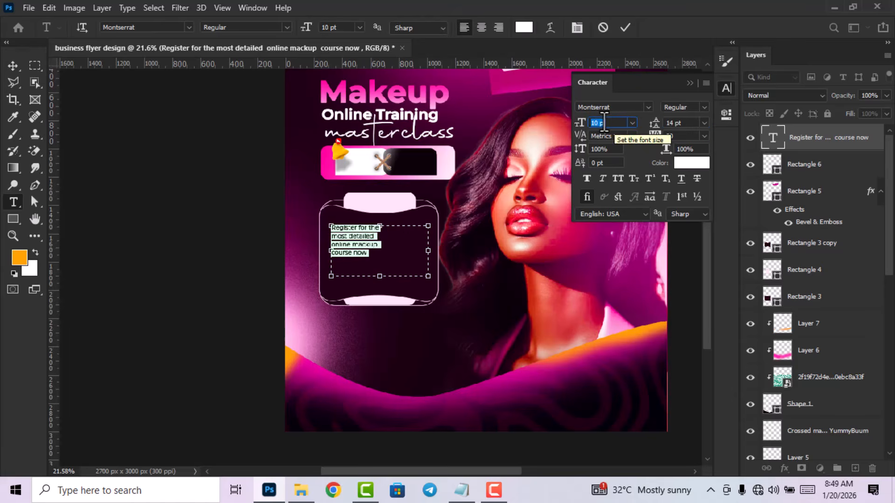
pyautogui.click(667, 126)
pyautogui.scroll(-4, 673, 123)
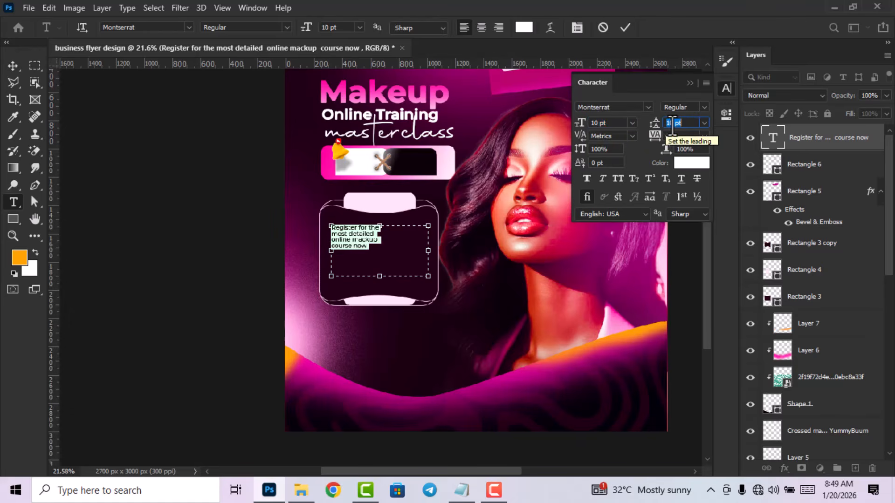
pyautogui.scroll(-1, 673, 122)
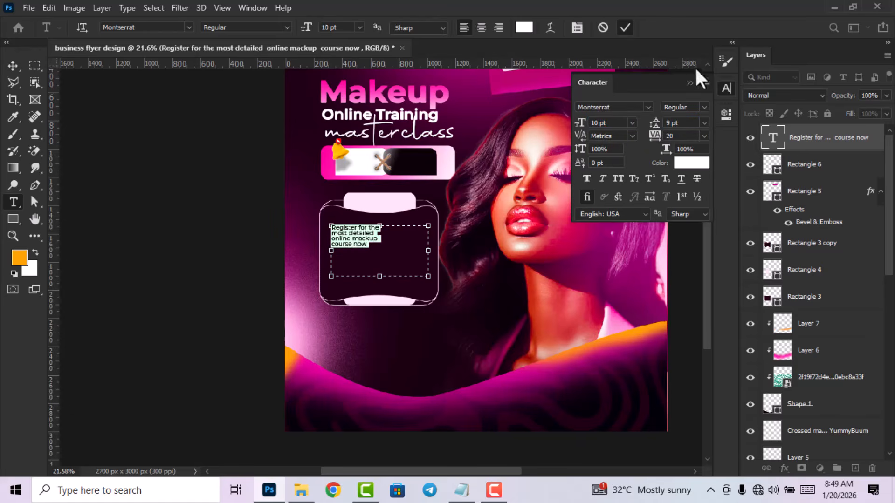
pyautogui.click(727, 92)
# - Move the registration text up onto the white part of the banner under the masterclass title
pyautogui.click(22, 66)
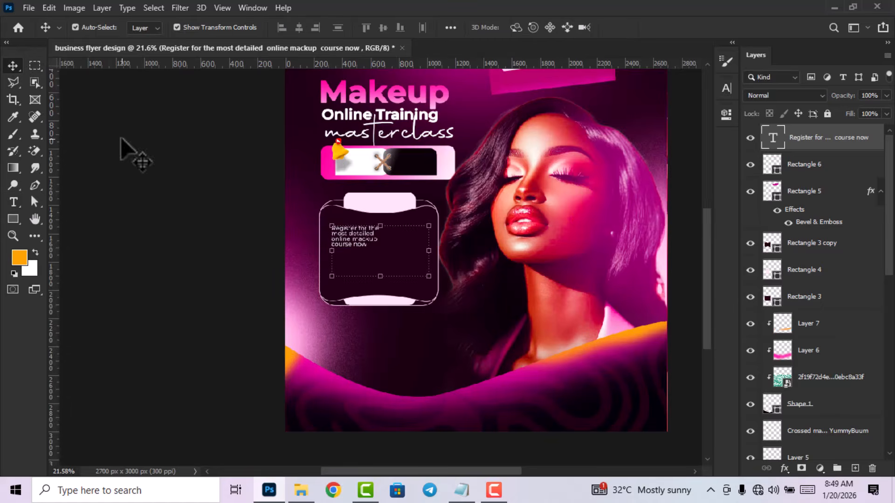
pyautogui.scroll(4, 452, 186)
pyautogui.moveTo(254, 308); pyautogui.dragTo(278, 149)
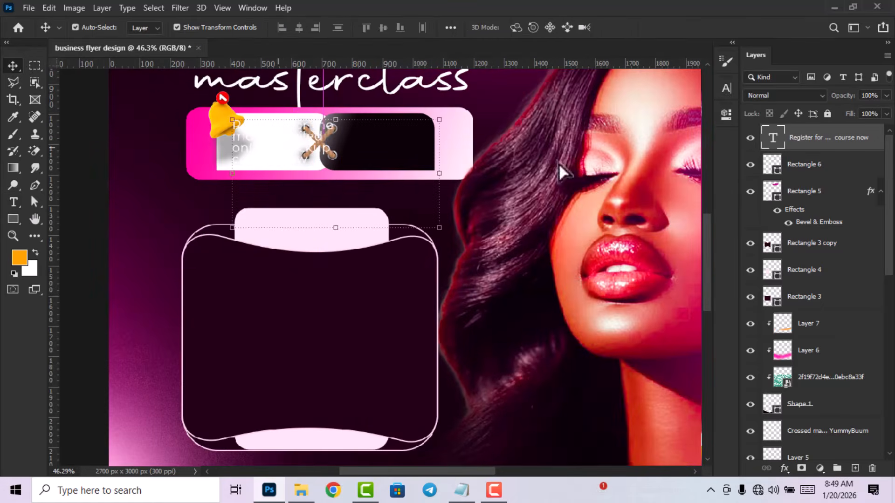
# - Change the registration text colour to near-black #0d0108
pyautogui.doubleClick(774, 140)
pyautogui.click(725, 114)
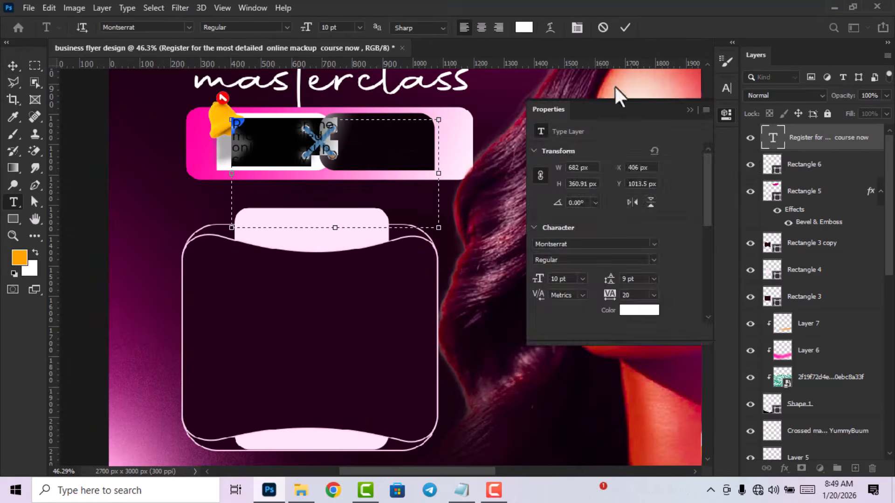
pyautogui.click(524, 27)
pyautogui.write('0d0108')
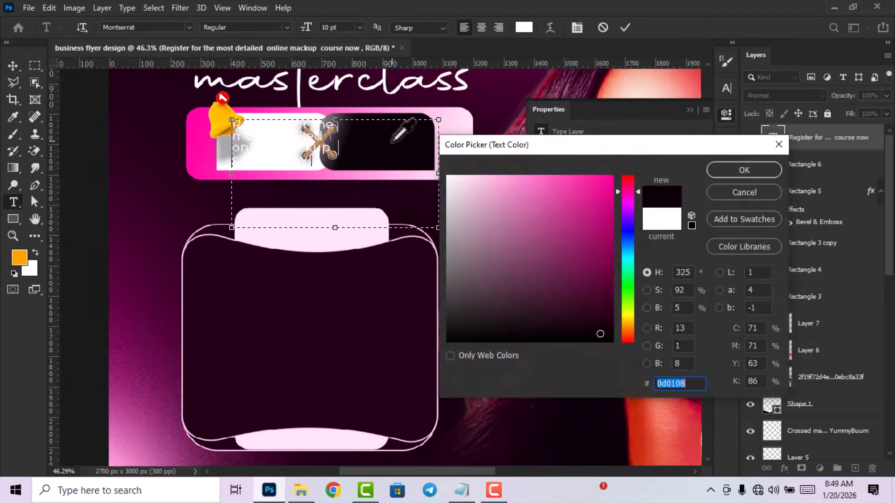
pyautogui.click(731, 172)
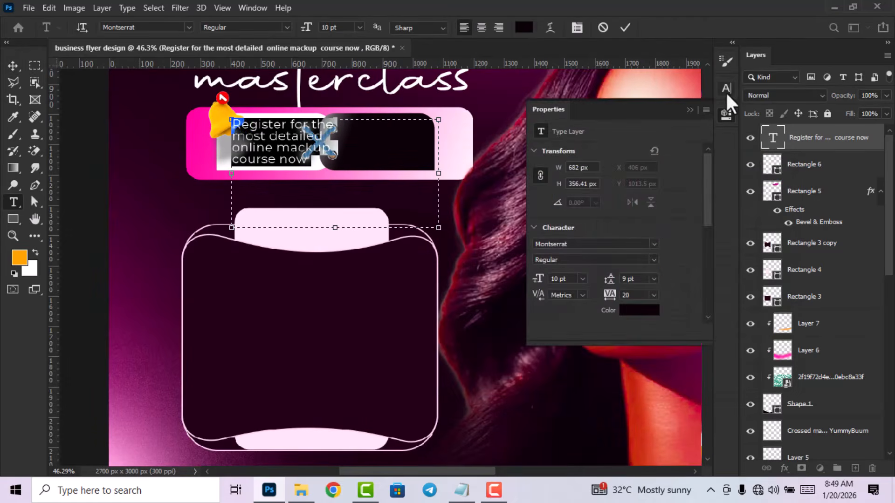
# - Set the registration text to 7 pt SemiBold with 7 pt leading
pyautogui.click(726, 88)
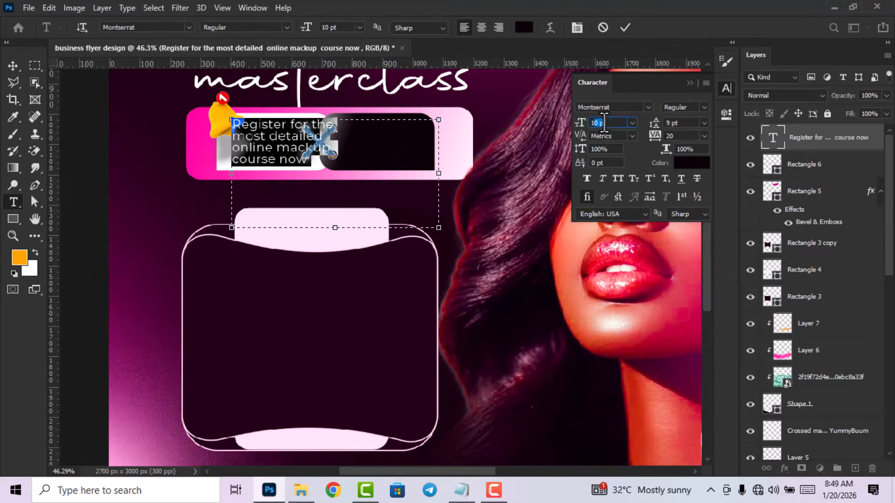
pyautogui.press('Down')
pyautogui.press('Down')
pyautogui.press('Down')
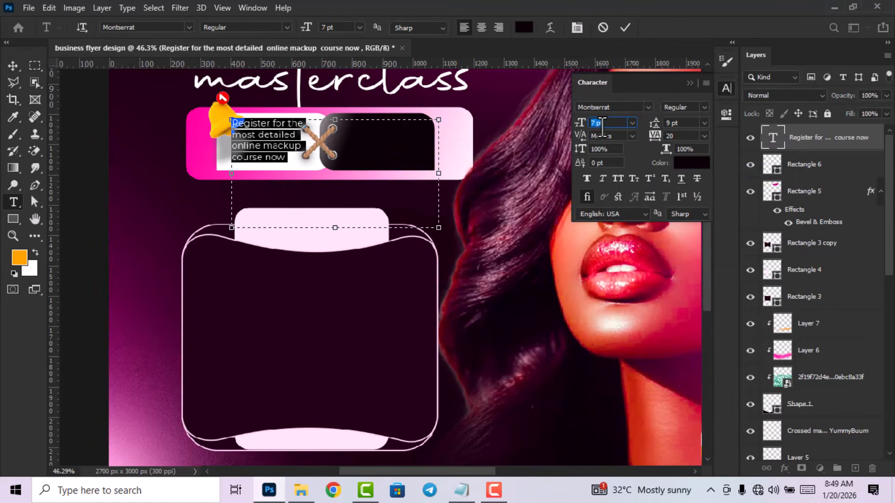
pyautogui.click(674, 123)
pyautogui.press('Down')
pyautogui.press('Down')
pyautogui.press('Down')
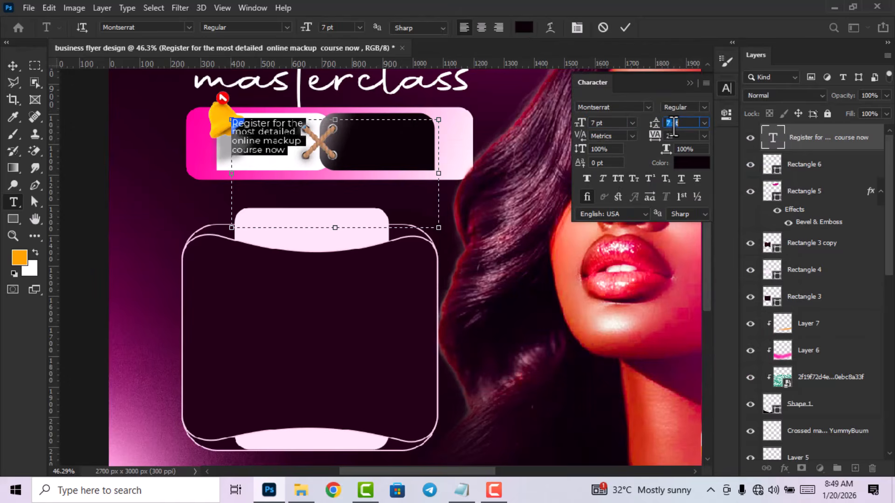
pyautogui.press('Up')
pyautogui.click(703, 110)
pyautogui.click(689, 226)
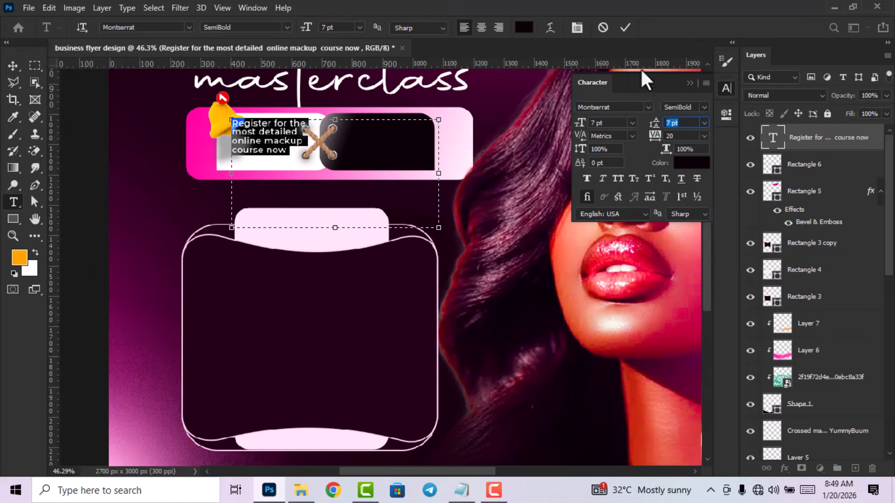
pyautogui.click(625, 29)
# - Centre the registration text on the banner's white part and bring the notification bell layer above the text in the layer order
pyautogui.press('v')
pyautogui.click(730, 90)
pyautogui.scroll(4, 272, 139)
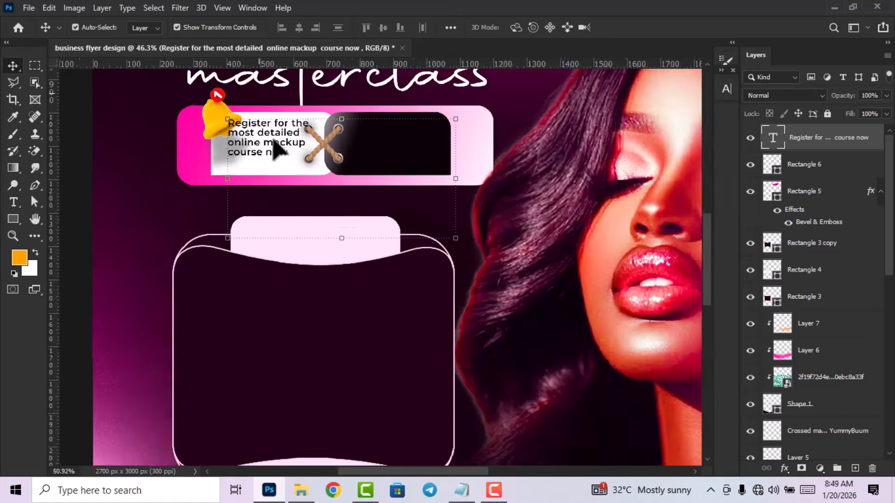
pyautogui.moveTo(272, 147); pyautogui.dragTo(272, 155)
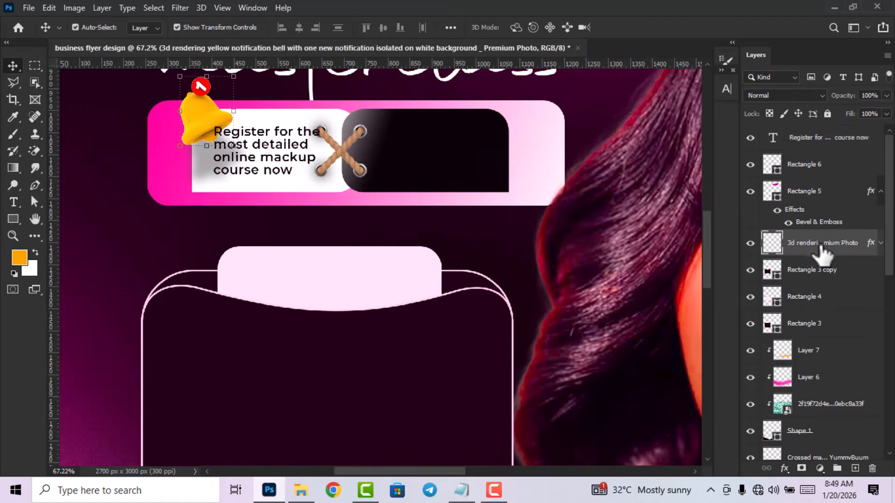
pyautogui.moveTo(822, 252); pyautogui.dragTo(803, 145)
pyautogui.moveTo(815, 177); pyautogui.dragTo(812, 128)
pyautogui.moveTo(264, 156); pyautogui.dragTo(269, 161)
pyautogui.scroll(-3, 256, 238)
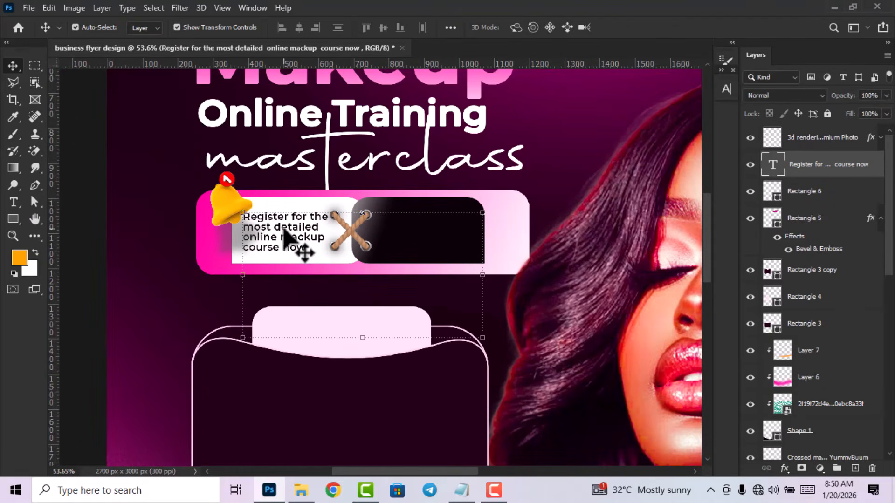
# - Duplicate the registration text onto the black part of the banner and recolour the copy white #ffffff
pyautogui.hotkey('ctrl', 'j')
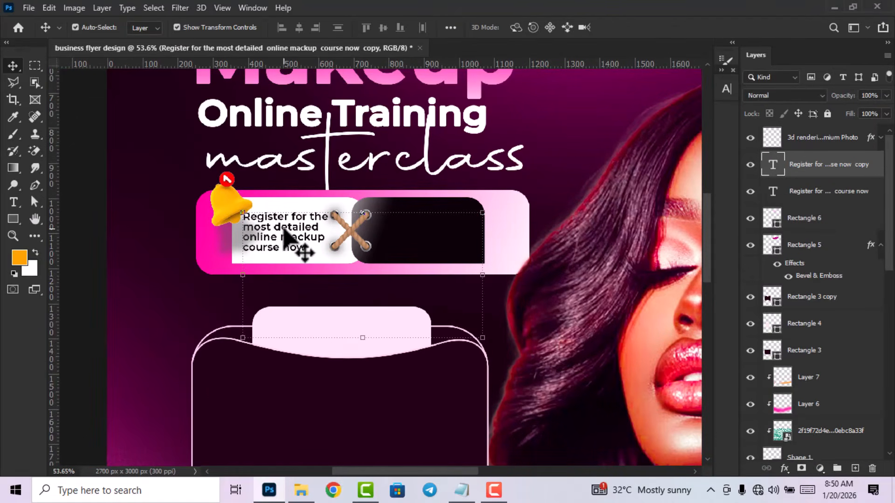
pyautogui.moveTo(287, 238); pyautogui.dragTo(437, 245)
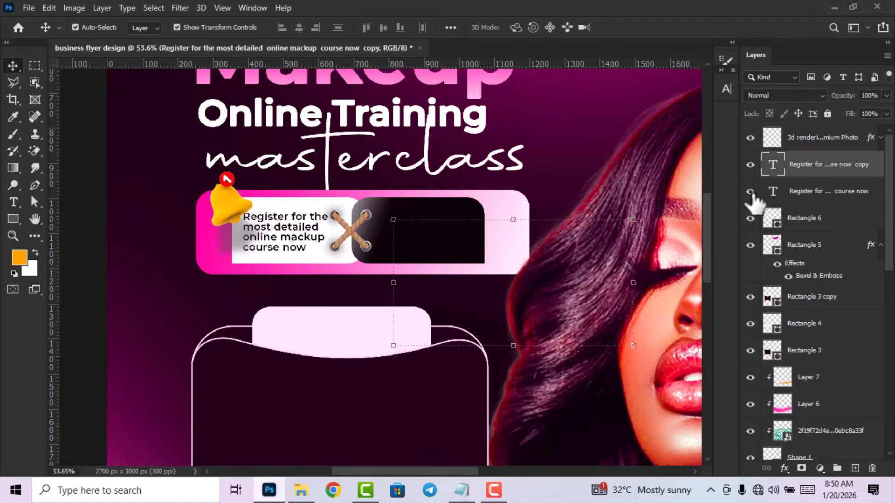
pyautogui.doubleClick(772, 165)
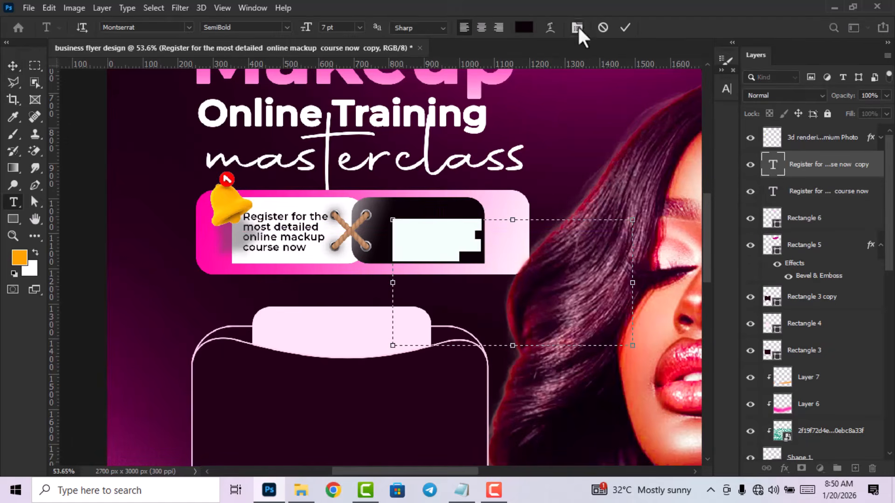
pyautogui.click(524, 27)
pyautogui.write('ffffff')
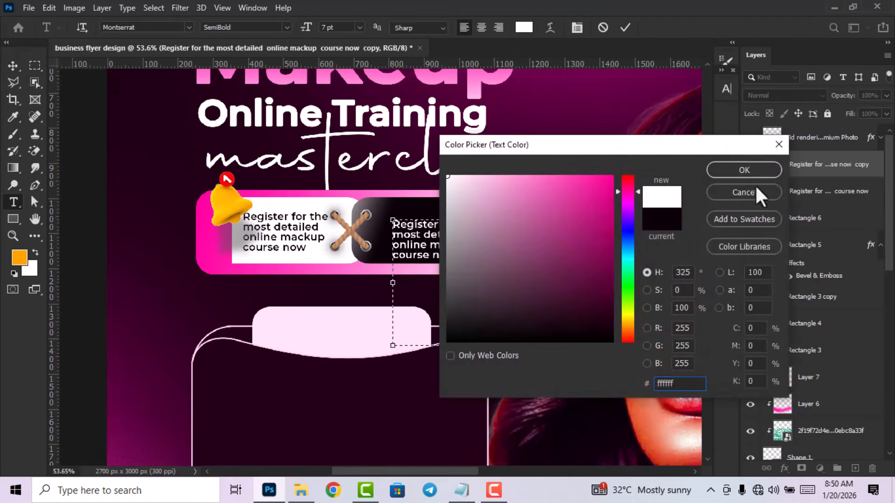
pyautogui.press('Return')
pyautogui.click(442, 242)
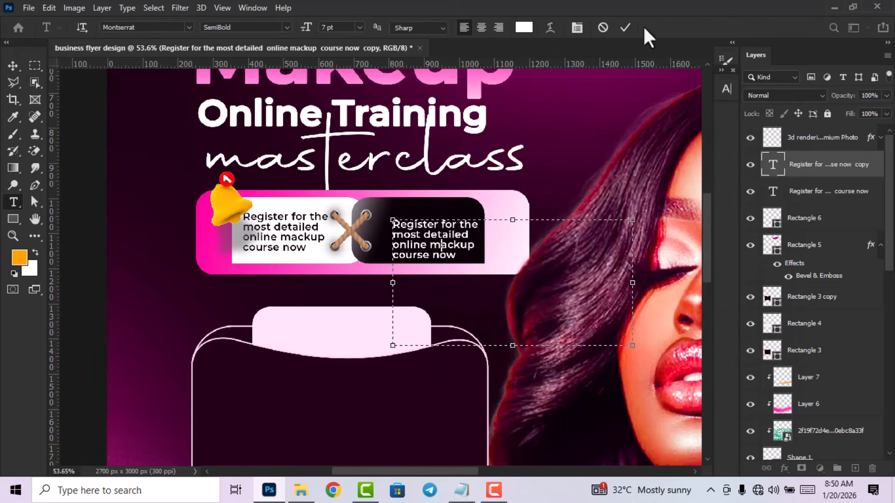
pyautogui.moveTo(442, 244); pyautogui.dragTo(430, 236)
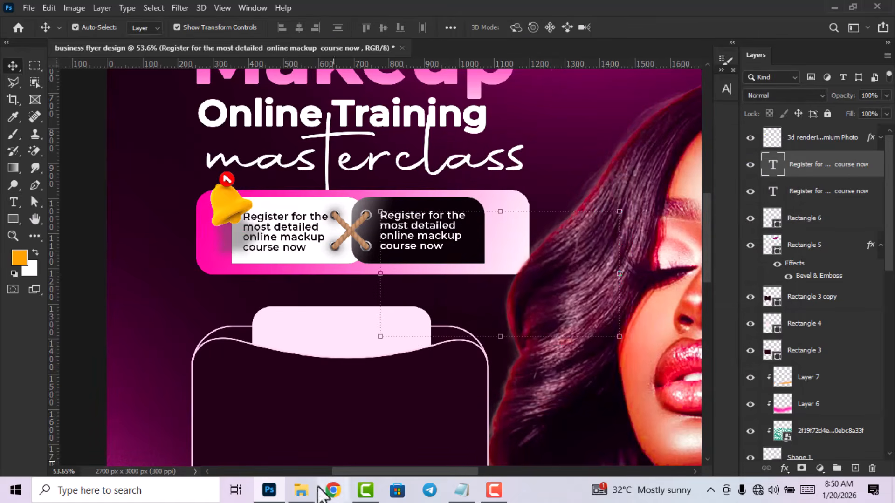
# - Switch to Notepad and copy the passage "Become a pro mackup artiste in just few days"
pyautogui.click(461, 491)
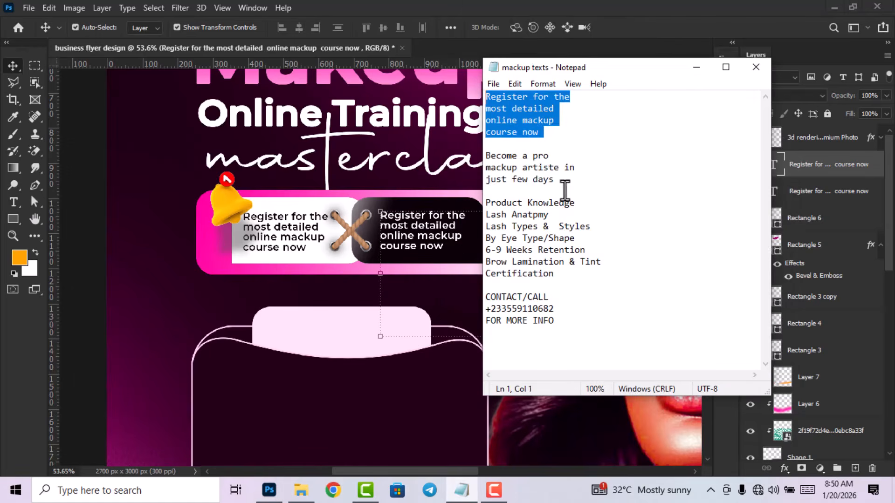
pyautogui.moveTo(554, 181); pyautogui.dragTo(486, 156)
pyautogui.rightClick(536, 171)
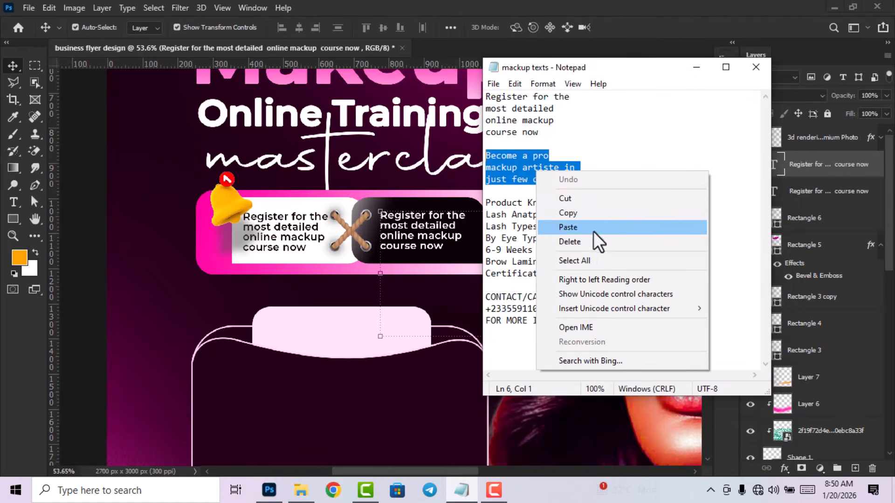
pyautogui.click(583, 214)
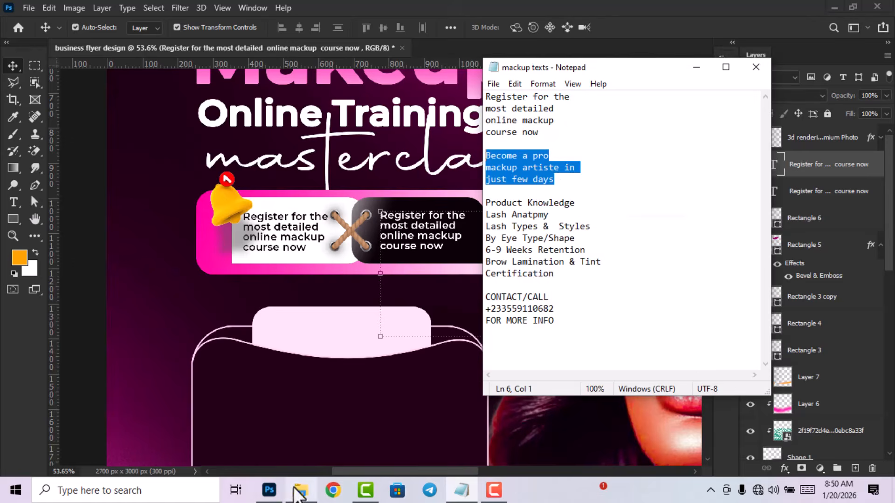
# - Switch back to Photoshop and replace the white duplicate's text with the copied "Become a pro mackup artiste in just few days"
pyautogui.click(269, 490)
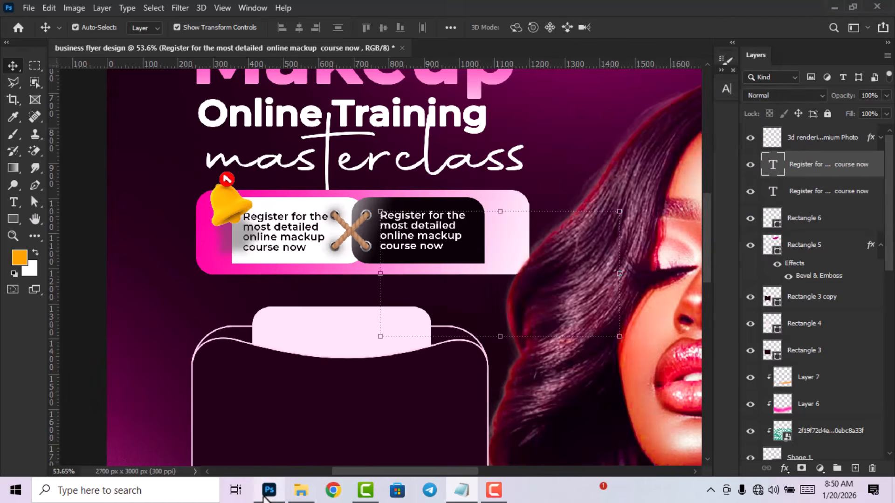
pyautogui.doubleClick(773, 166)
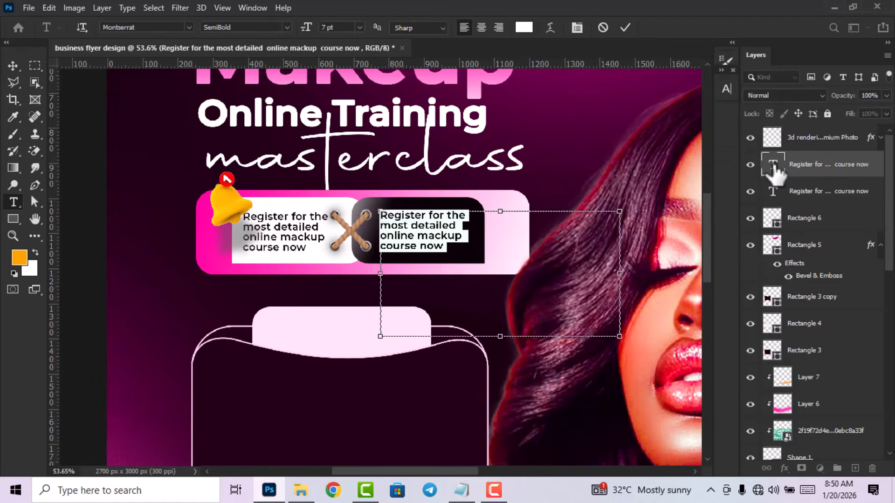
pyautogui.hotkey('ctrl', 'v')
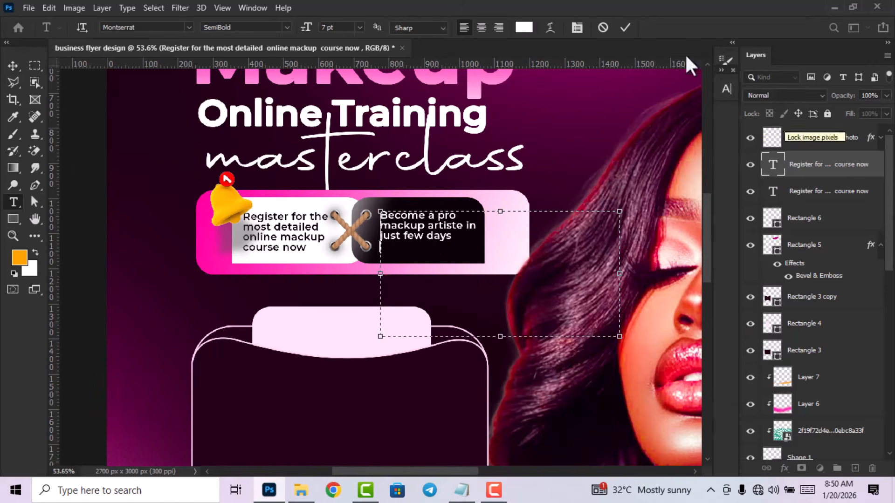
pyautogui.click(625, 28)
# - Switch to Notepad and copy the course topics from "Product Knowledge" through "Certification"
pyautogui.scroll(-2, 466, 279)
pyautogui.click(462, 491)
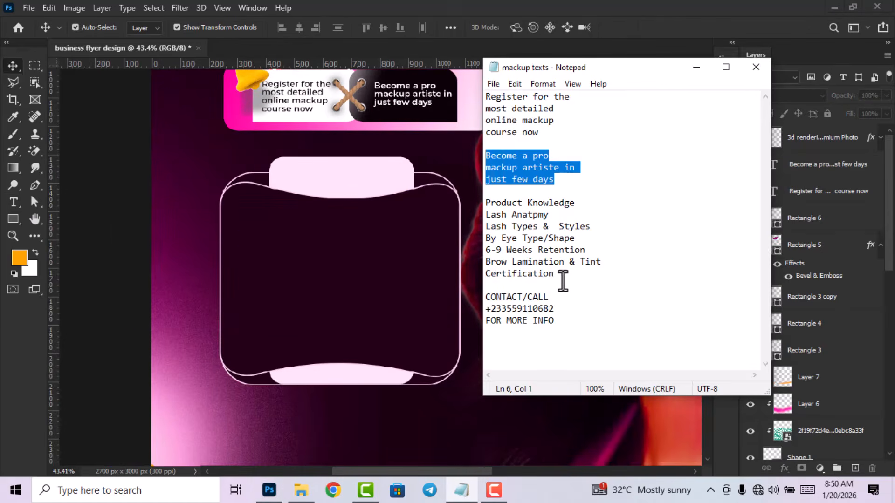
pyautogui.moveTo(563, 280); pyautogui.dragTo(485, 205)
pyautogui.hotkey('ctrl', 'c')
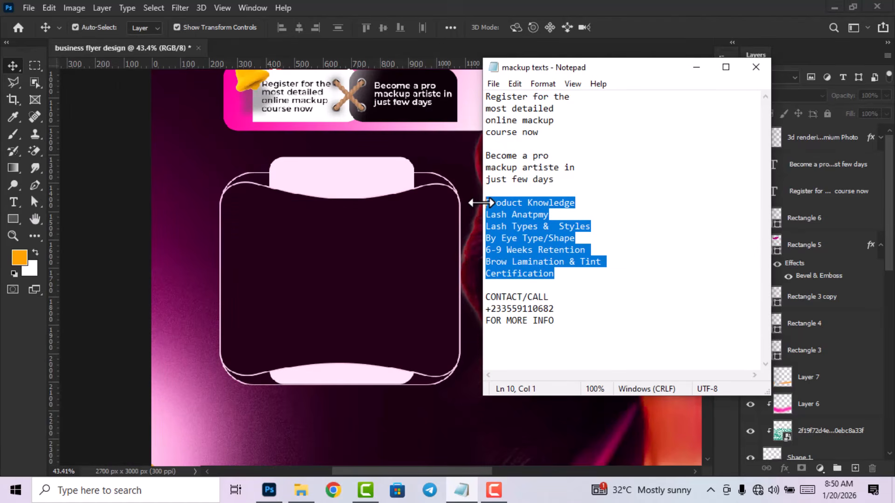
# - Return to Photoshop, create a paragraph text box inside the dark information box and paste the course topics into it
pyautogui.click(696, 70)
pyautogui.press('t')
pyautogui.moveTo(252, 211); pyautogui.dragTo(435, 362)
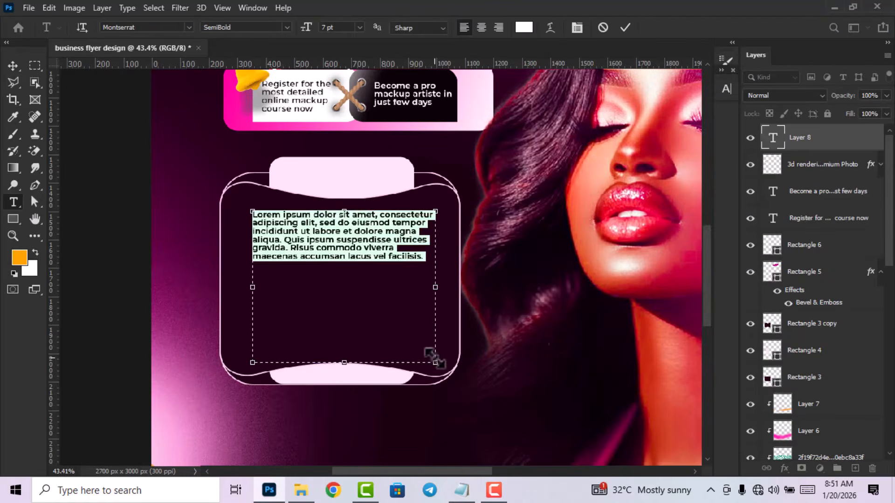
pyautogui.hotkey('ctrl', 'v')
pyautogui.click(625, 27)
# - Format the course topics text as Montserrat Bold at 11 pt with 14 pt leading
pyautogui.doubleClick(773, 137)
pyautogui.click(727, 116)
pyautogui.click(612, 150)
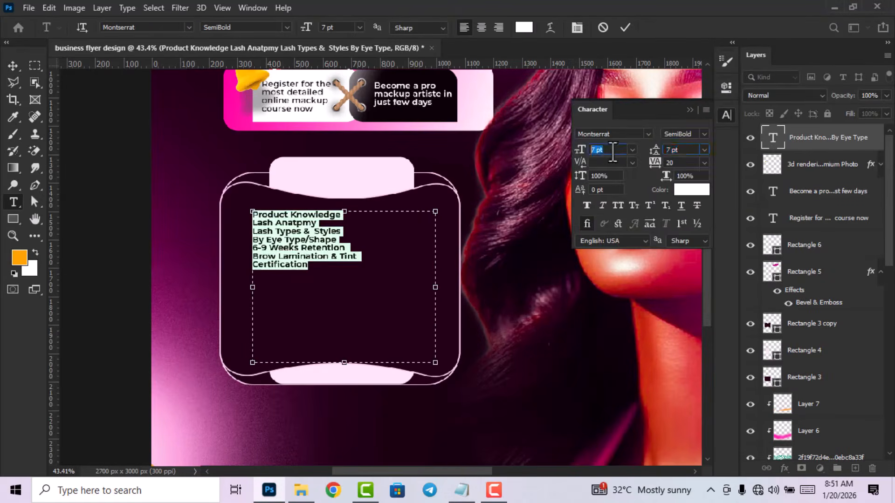
pyautogui.scroll(5, 613, 151)
pyautogui.click(672, 151)
pyautogui.scroll(11, 672, 150)
pyautogui.click(608, 150)
pyautogui.scroll(-2, 608, 150)
pyautogui.click(679, 151)
pyautogui.scroll(-4, 678, 151)
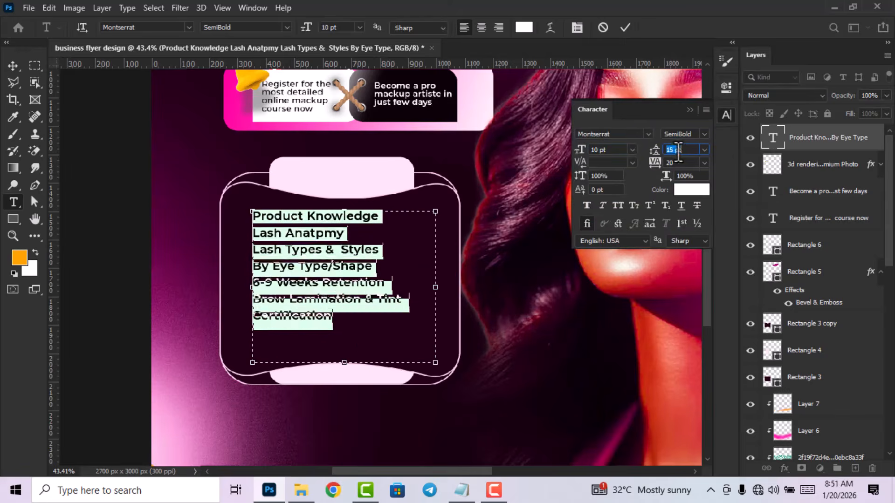
pyautogui.click(704, 134)
pyautogui.click(698, 273)
pyautogui.click(607, 151)
pyautogui.scroll(1, 606, 150)
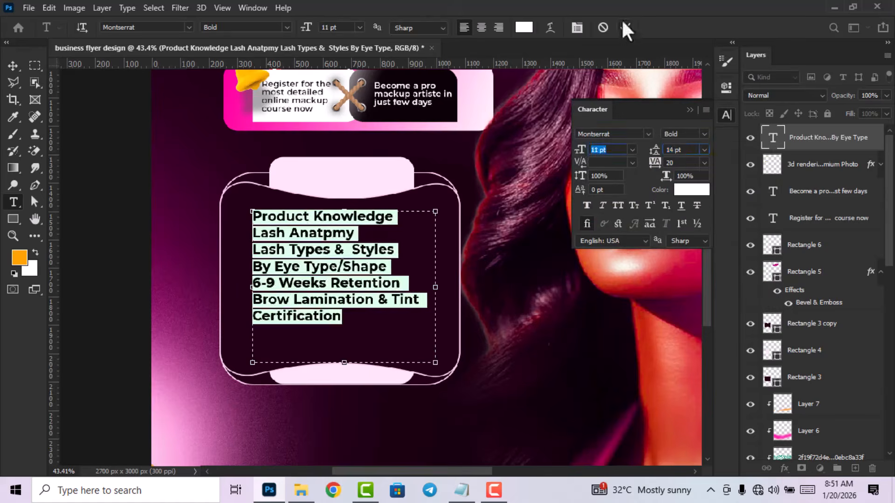
pyautogui.click(625, 28)
# - Add the text "COURSE OUTLINE" on the empty area below the information box
pyautogui.click(14, 66)
pyautogui.scroll(-3, 307, 279)
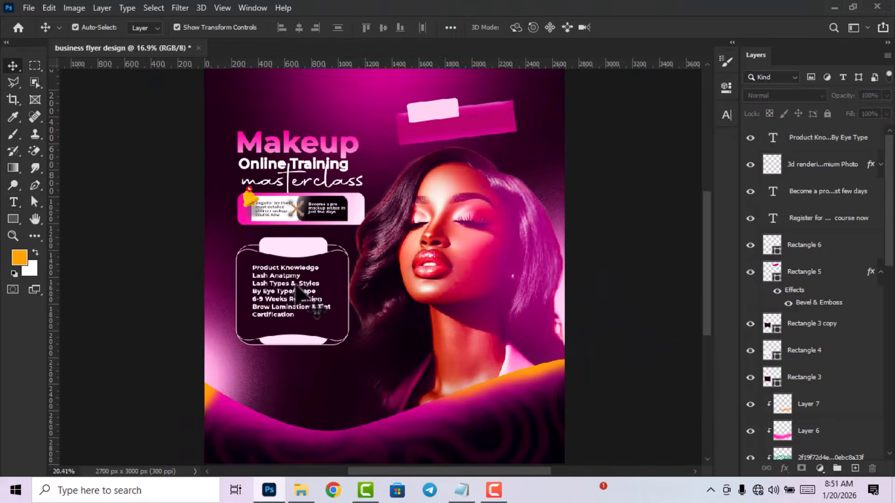
pyautogui.press('t')
pyautogui.click(320, 380)
pyautogui.write('COURSE OUTLIN')
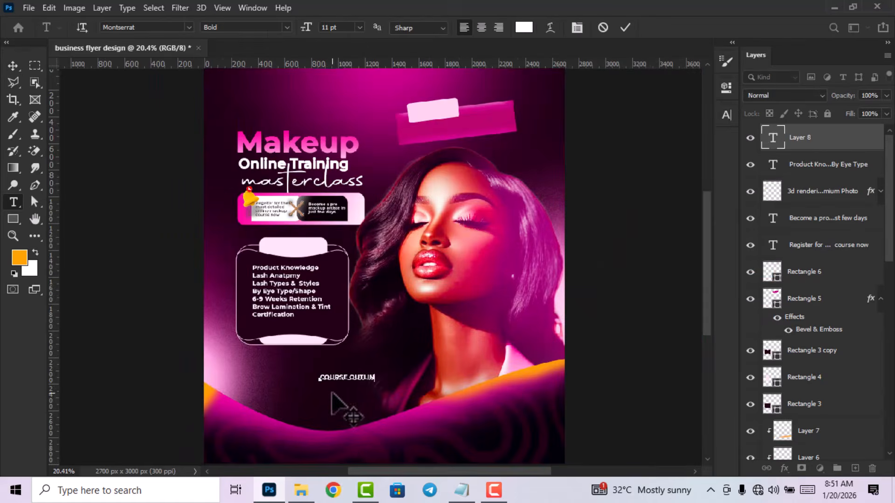
pyautogui.write('E')
pyautogui.scroll(1, 619, 234)
pyautogui.click(625, 27)
# - Move the "COURSE OUTLINE" text onto the pale pink tab above the course topics
pyautogui.click(13, 65)
pyautogui.scroll(5, 206, 336)
pyautogui.moveTo(402, 419); pyautogui.dragTo(306, 196)
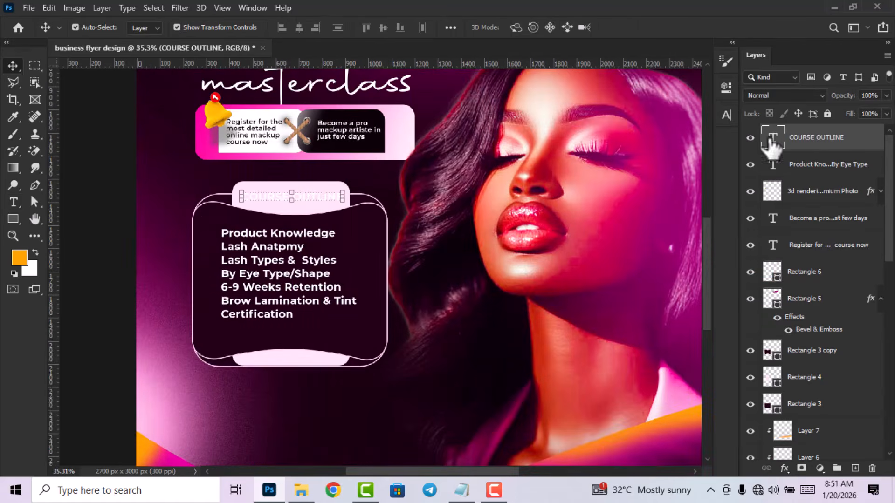
# - Recolour the "COURSE OUTLINE" heading dark purple and set it to Montserrat ExtraBold
pyautogui.doubleClick(771, 140)
pyautogui.click(524, 27)
pyautogui.click(743, 167)
pyautogui.click(727, 114)
pyautogui.click(704, 134)
pyautogui.click(699, 303)
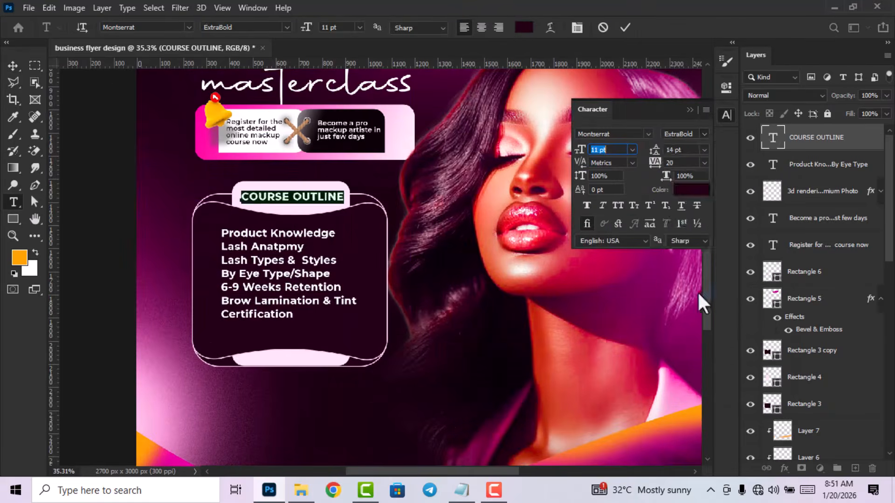
pyautogui.click(625, 27)
pyautogui.click(690, 110)
pyautogui.click(14, 66)
pyautogui.click(101, 233)
# - Switch to Notepad and copy the contact lines from "CONTACT/CALL" through "FOR MORE INFO"
pyautogui.scroll(-8, 274, 295)
pyautogui.click(462, 491)
pyautogui.moveTo(558, 321); pyautogui.dragTo(486, 298)
pyautogui.rightClick(514, 312)
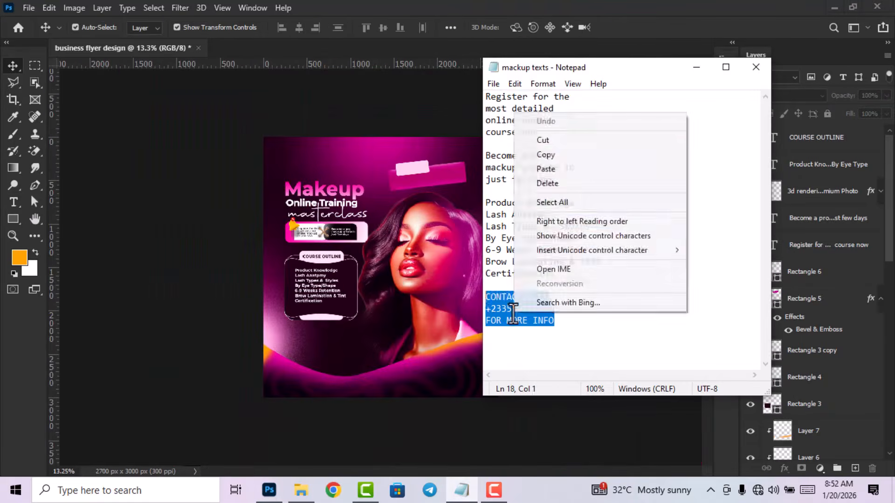
pyautogui.click(547, 155)
# - Back in Photoshop, duplicate the course topics text below the information box and replace the copy's content with the copied contact lines
pyautogui.click(698, 68)
pyautogui.scroll(9, 331, 312)
pyautogui.click(290, 239)
pyautogui.keyDown('alt'); pyautogui.moveTo(289, 236); pyautogui.dragTo(301, 376); pyautogui.keyUp('alt')
pyautogui.doubleClick(773, 168)
pyautogui.hotkey('ctrl', 'v')
pyautogui.click(626, 27)
pyautogui.click(13, 65)
pyautogui.click(113, 259)
pyautogui.scroll(-9, 453, 339)
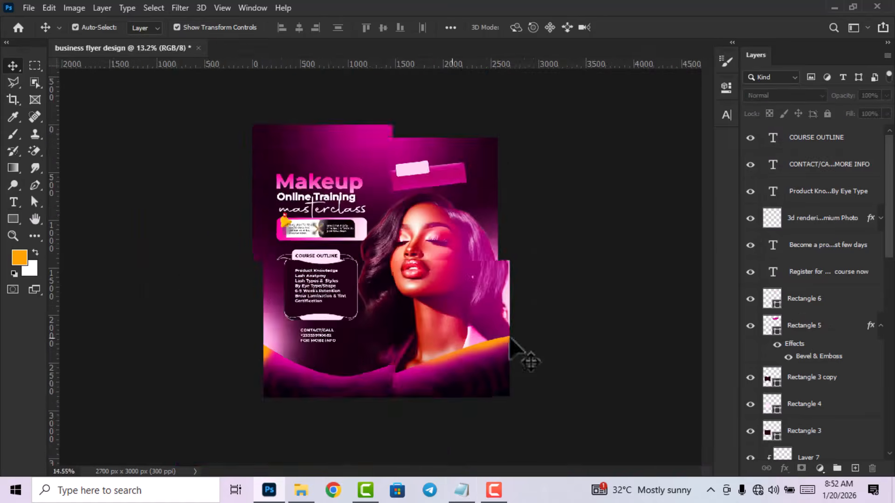
# - Add the text "$2,000" on the magenta tilted strip above the woman's head
pyautogui.scroll(8, 449, 140)
pyautogui.press('t')
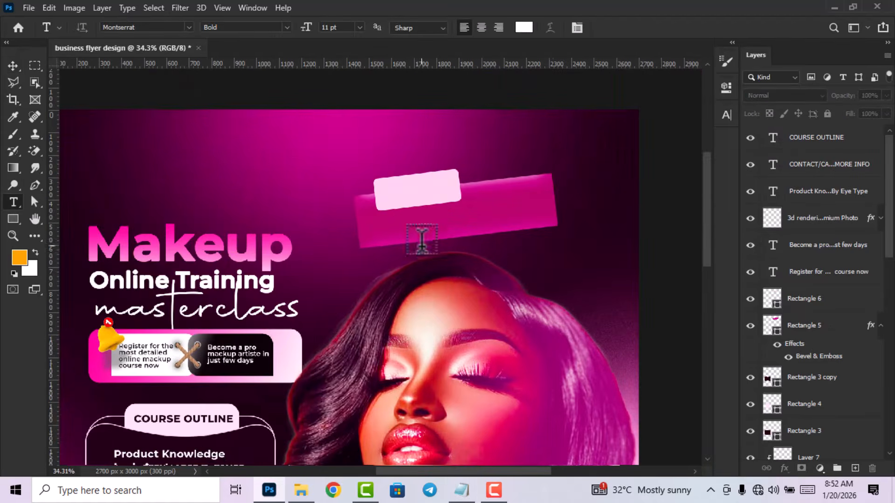
pyautogui.click(408, 232)
pyautogui.press('BackSpace')
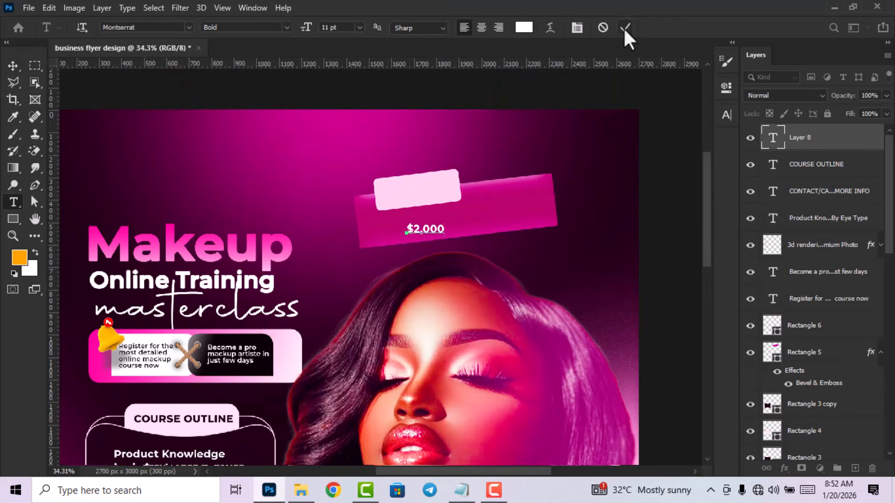
pyautogui.click(625, 28)
# - Set the "$2,000" text to 21 pt with a tracking of -20
pyautogui.doubleClick(772, 139)
pyautogui.click(726, 115)
pyautogui.click(611, 150)
pyautogui.scroll(10, 616, 152)
pyautogui.click(671, 163)
pyautogui.scroll(-4, 671, 163)
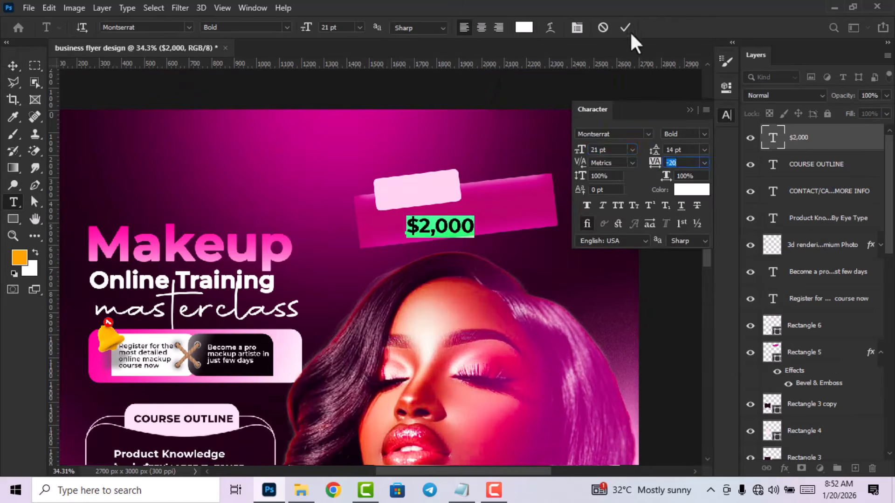
pyautogui.click(626, 29)
pyautogui.click(726, 115)
# - Tilt the "$2,000" text to match the magenta strip, enlarge it slightly and place it on the strip
pyautogui.click(13, 66)
pyautogui.scroll(3, 437, 271)
pyautogui.moveTo(496, 237); pyautogui.dragTo(475, 201)
pyautogui.click(649, 30)
# - Duplicate the "$2,000" text onto the pale pink strip and change the copy's wording to "FEE"
pyautogui.hotkey('ctrl', 'j')
pyautogui.moveTo(428, 173)
pyautogui.mouseDown()
pyautogui.moveTo(244, 131)
pyautogui.moveTo(425, 173)
pyautogui.mouseUp()
pyautogui.doubleClick(776, 142)
pyautogui.write('FEE')
pyautogui.click(625, 28)
# - Recolour the "FEE" text to a very dark purple
pyautogui.doubleClick(774, 135)
pyautogui.click(524, 27)
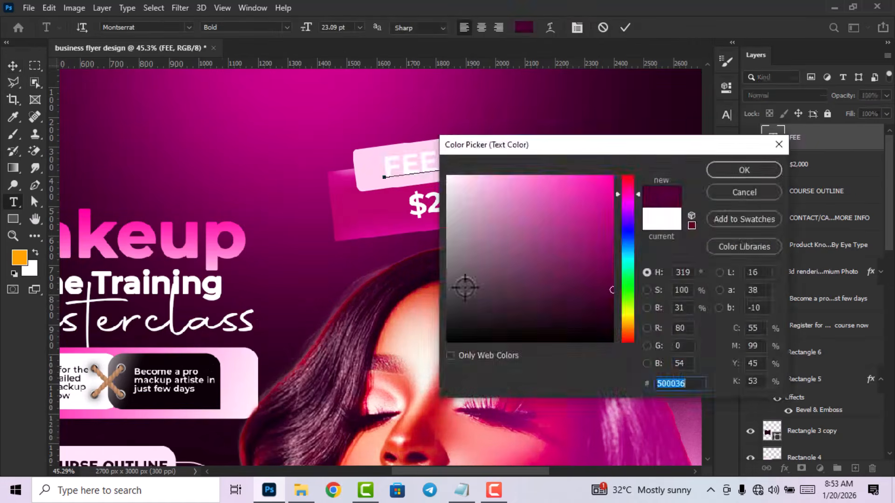
pyautogui.click(612, 315)
pyautogui.click(745, 171)
pyautogui.click(625, 28)
pyautogui.click(415, 289)
pyautogui.scroll(-14, 415, 290)
pyautogui.scroll(3, 414, 286)
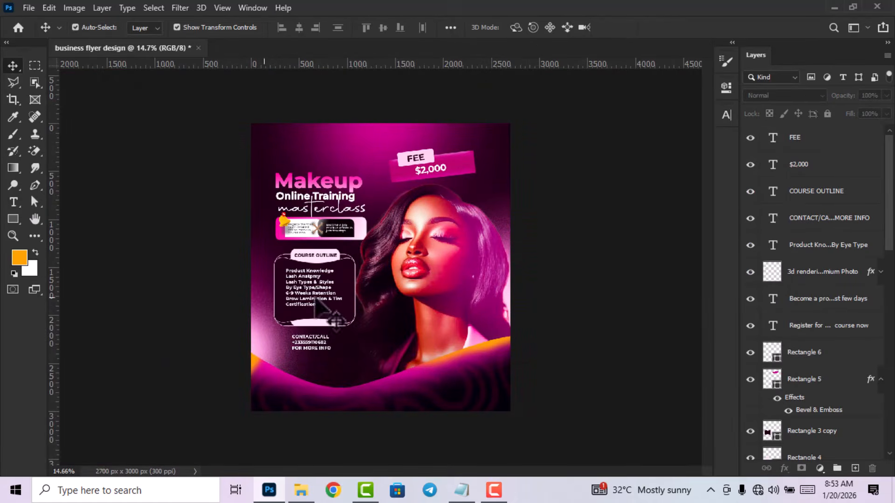
# - Begin an ellipse shape beside the "Product Knowledge" line in the course outline box
pyautogui.scroll(2, 164, 311)
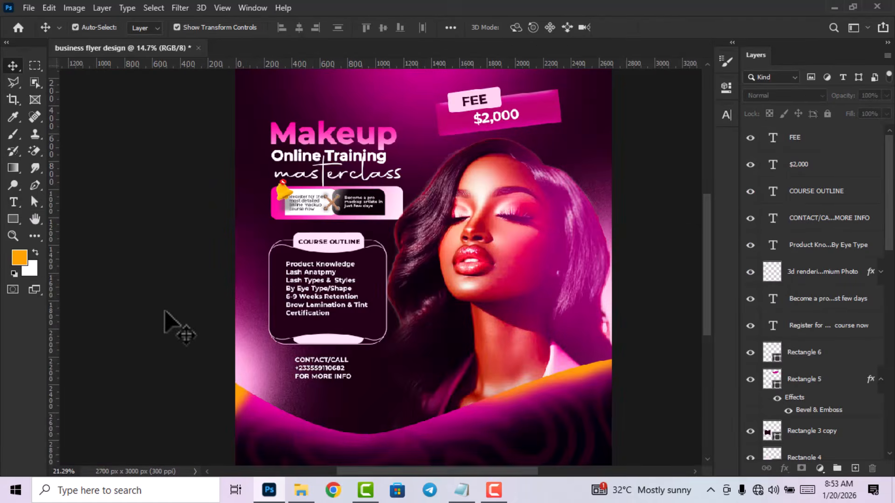
pyautogui.rightClick(14, 220)
pyautogui.click(71, 243)
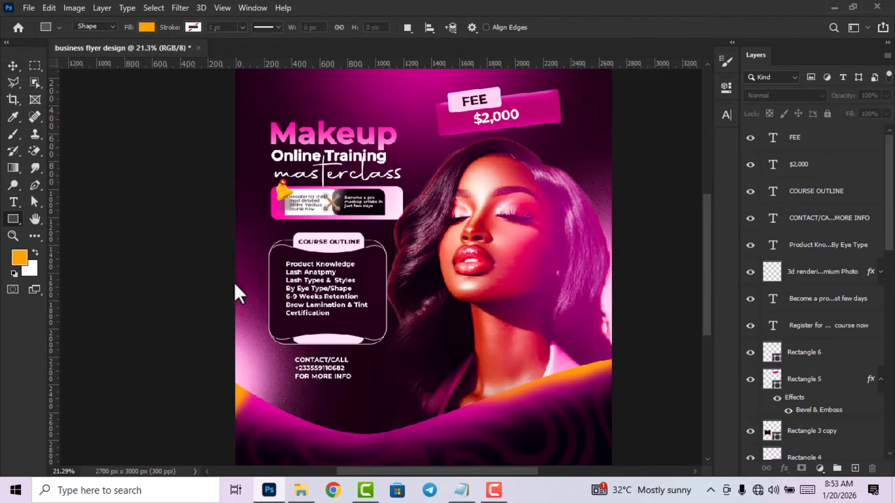
pyautogui.scroll(3, 235, 285)
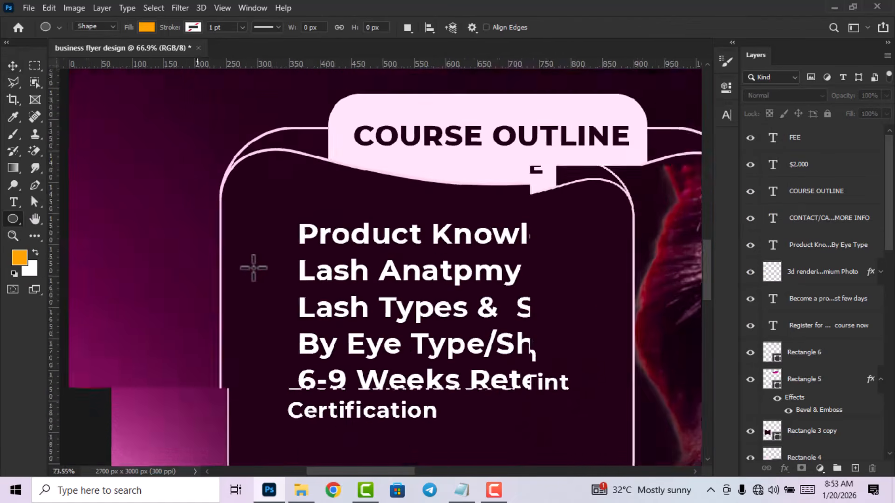
pyautogui.scroll(2, 253, 268)
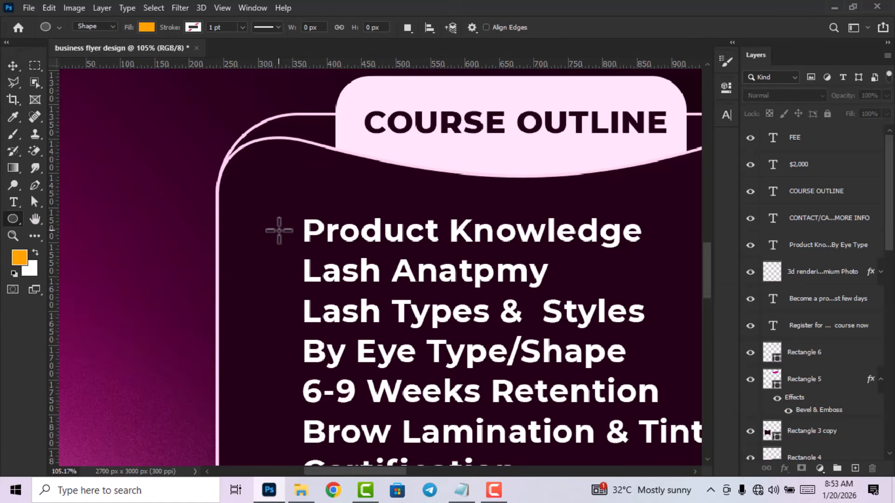